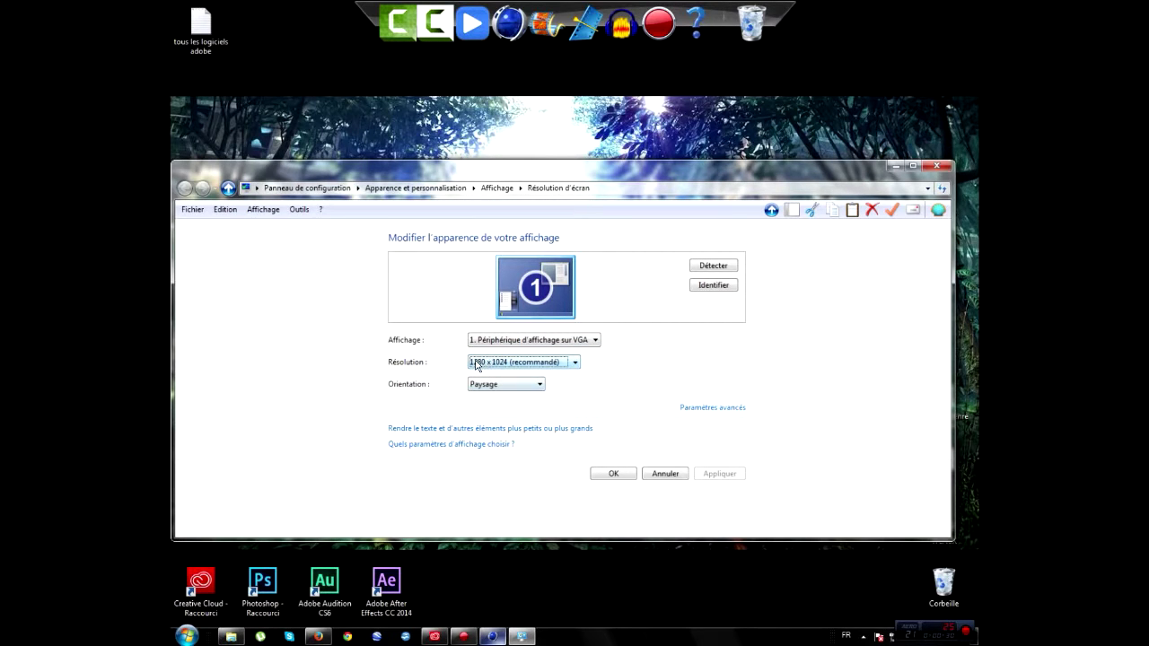
- Switch to Cinema 4D and set the render output to the 1280 x 1024 screen preset with Images set to Image courante
click(934, 166)
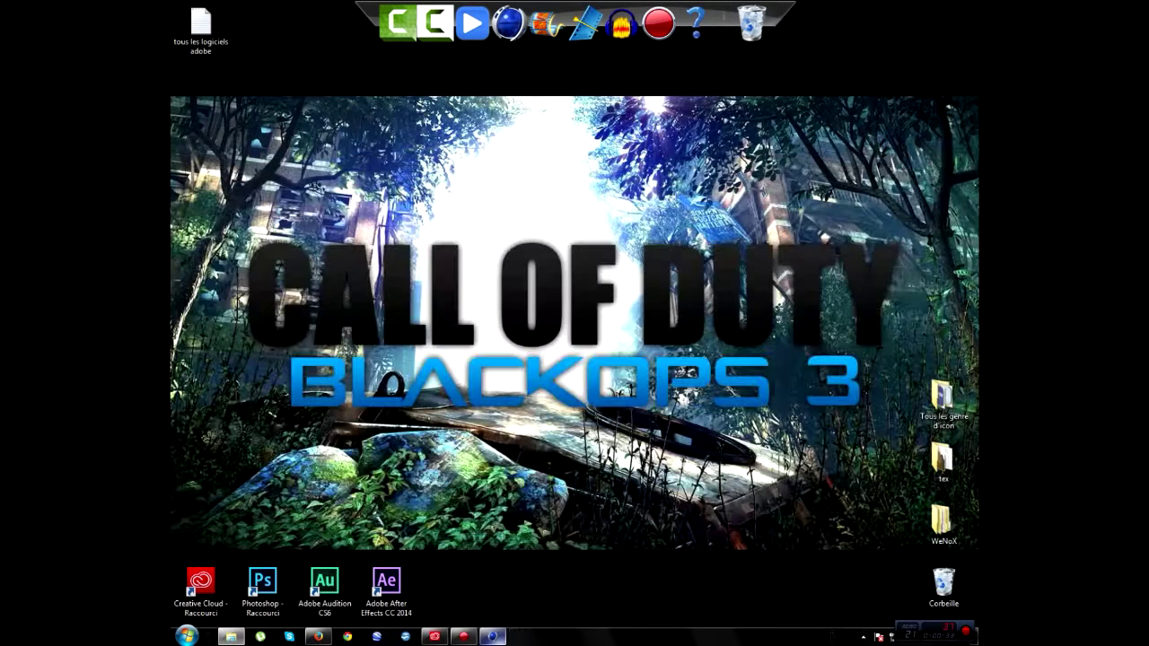
click(493, 637)
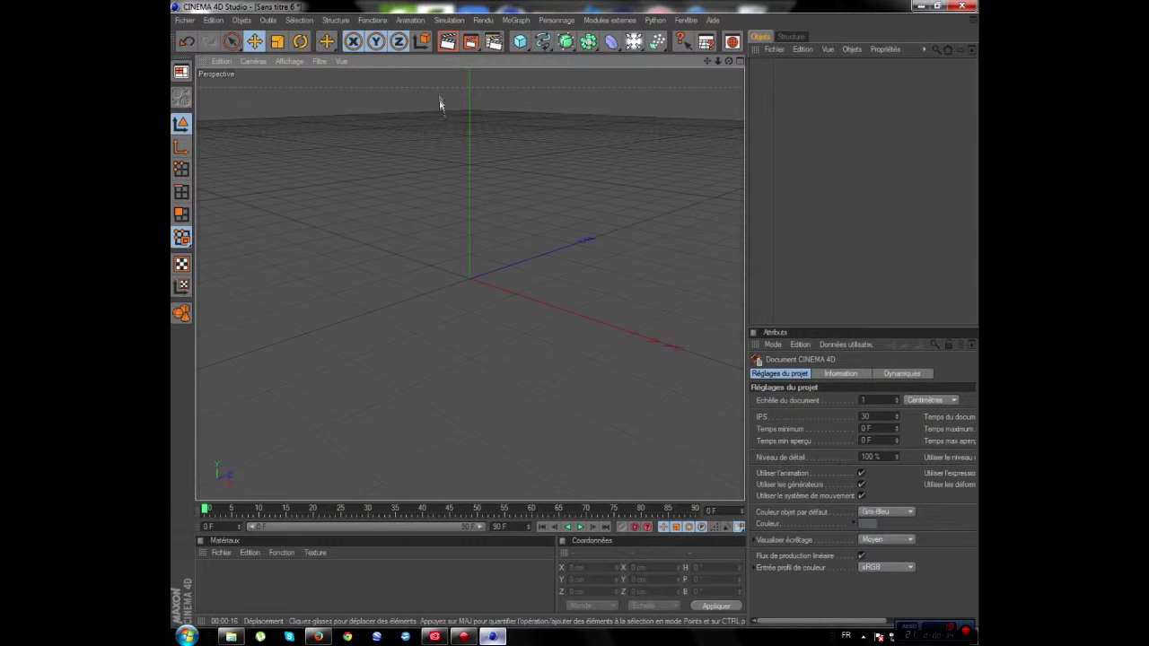
key(ctrl+b)
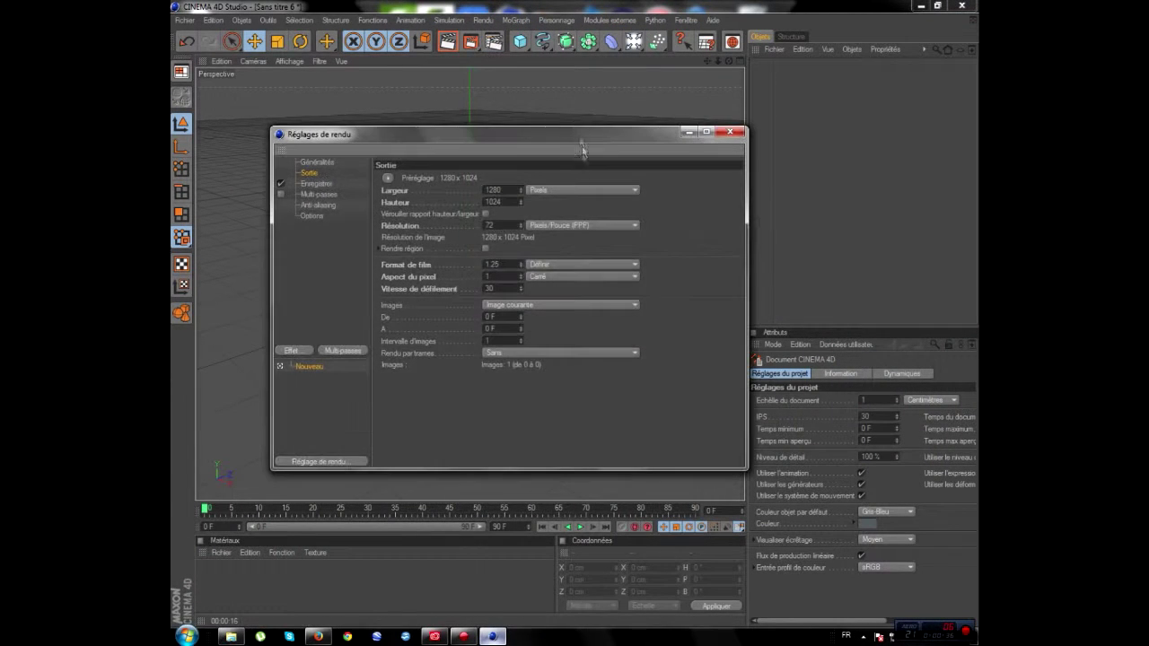
click(392, 177)
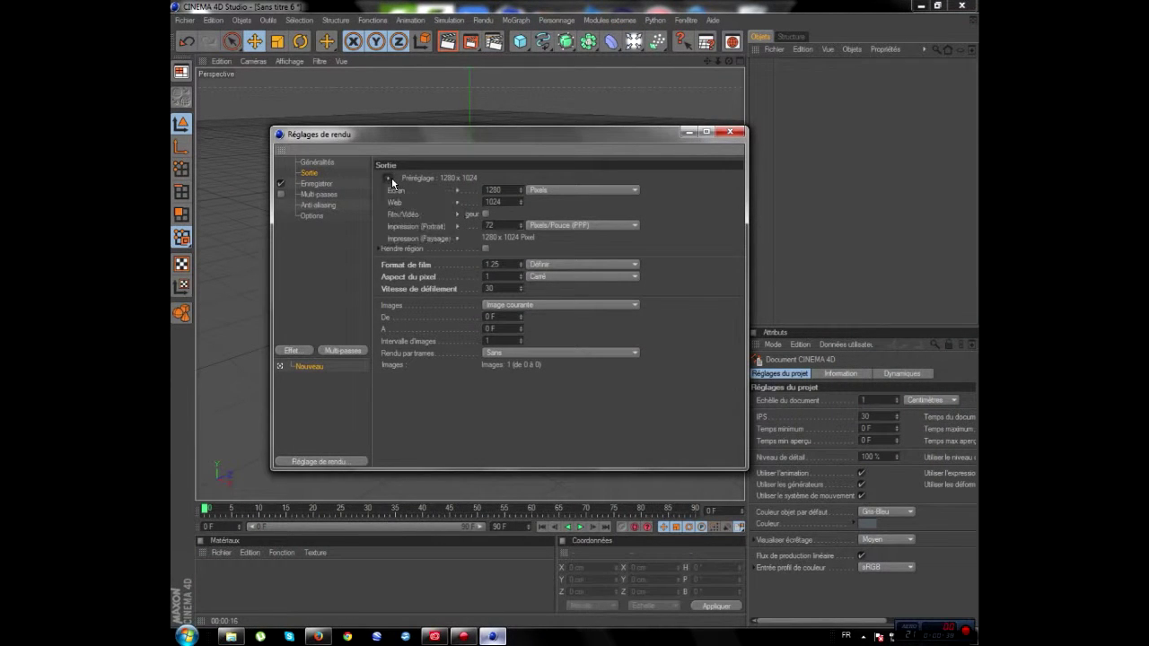
mouse_move(403, 191)
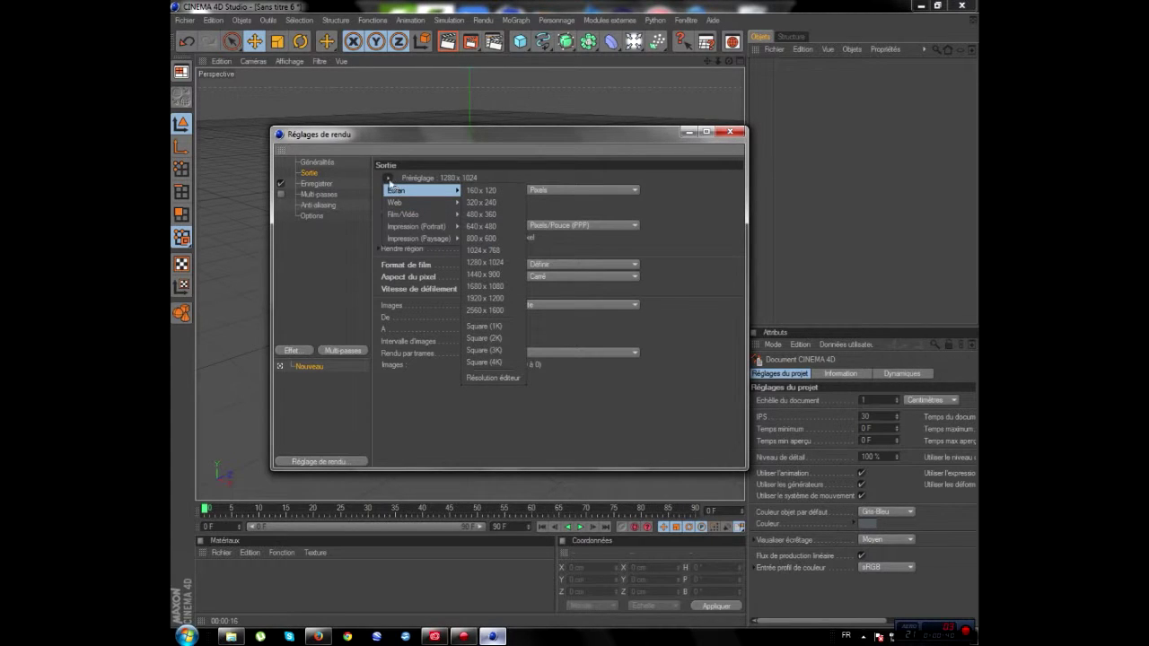
click(500, 261)
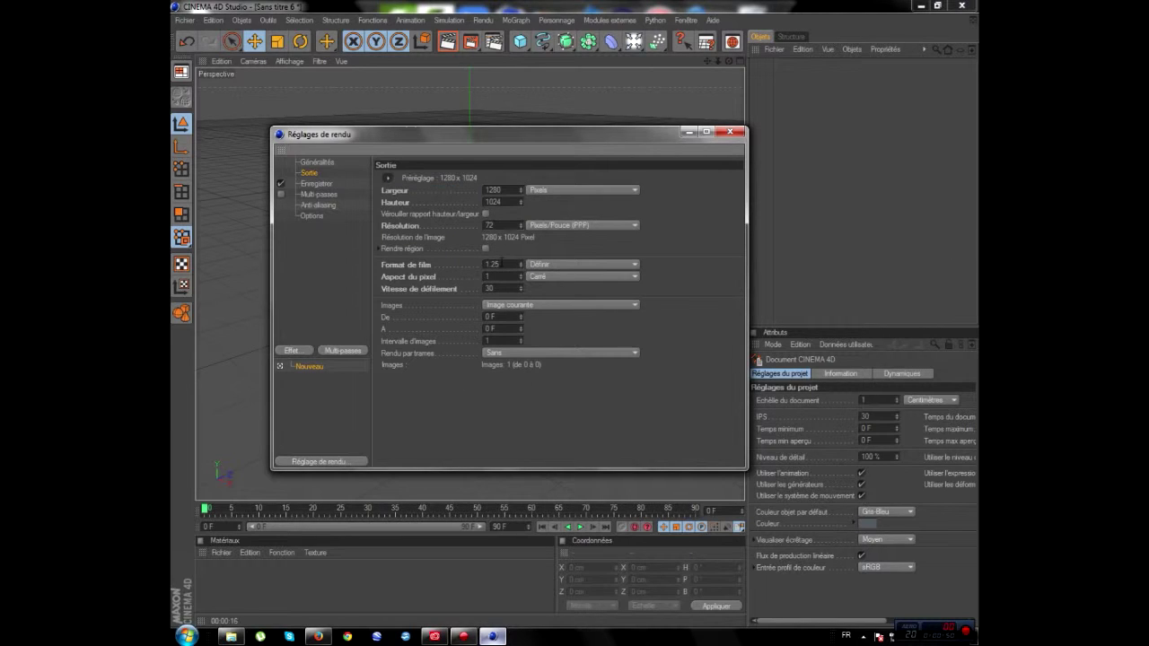
click(526, 306)
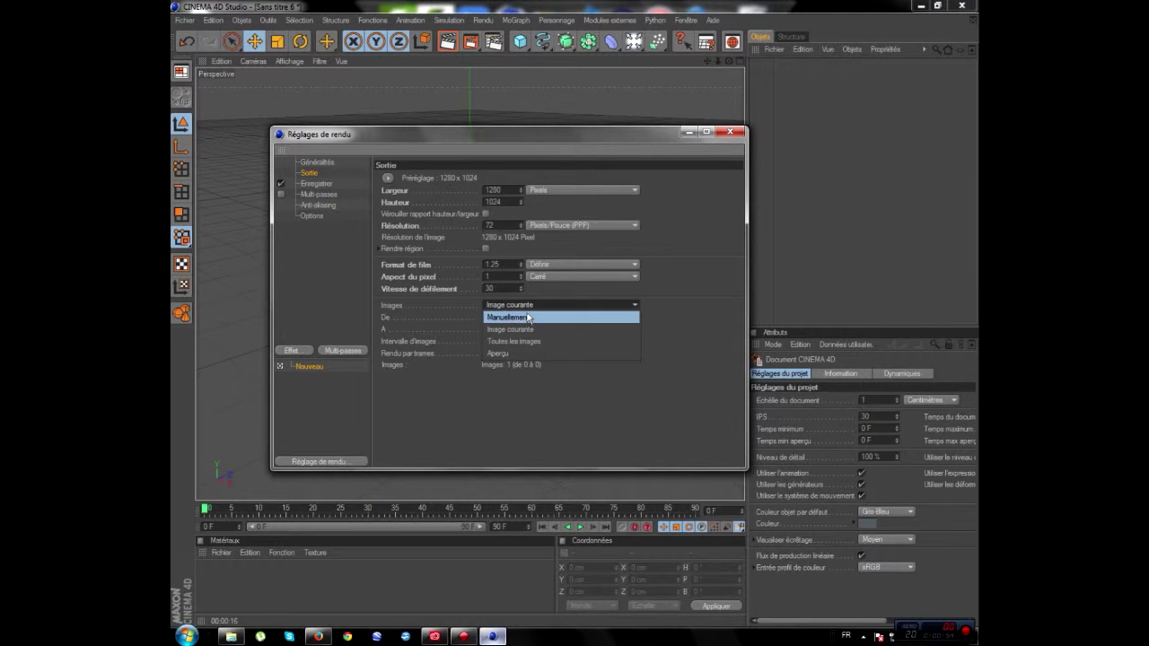
click(527, 330)
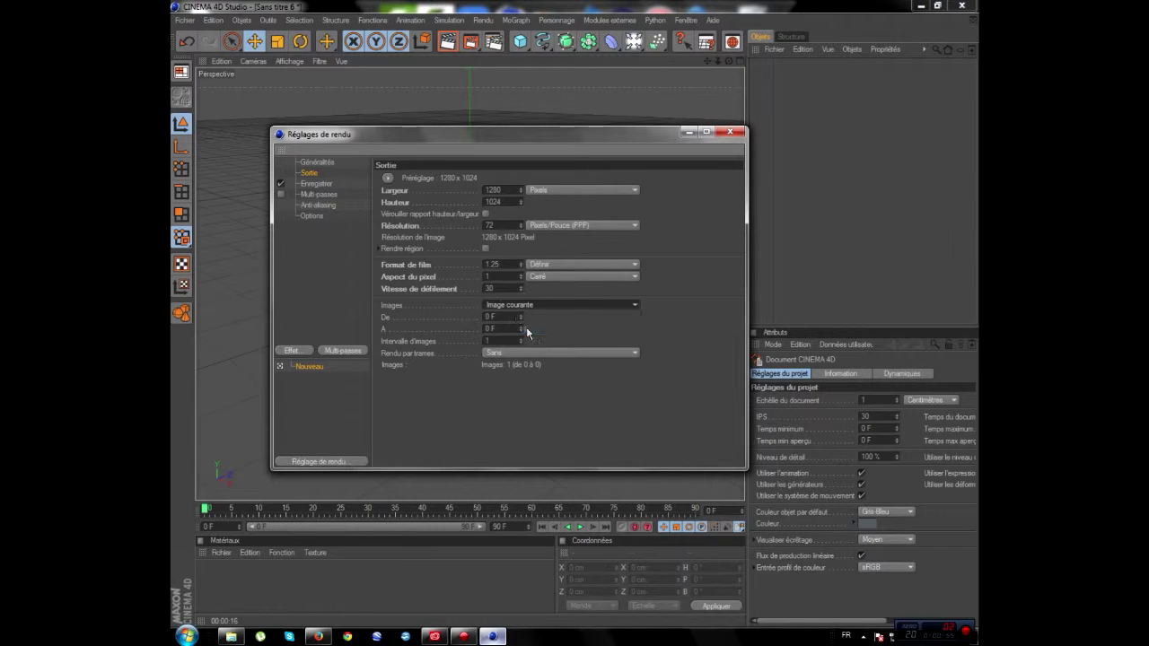
- Set the render to save to the desktop as fgh in JPEG format
click(327, 184)
click(727, 200)
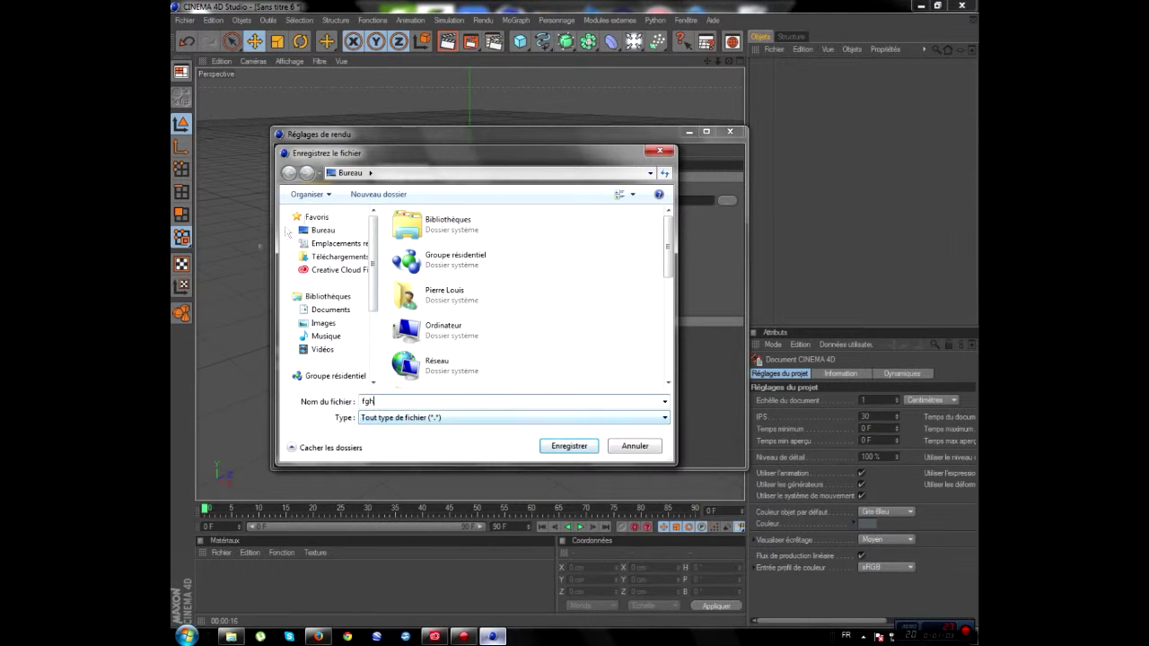
click(314, 230)
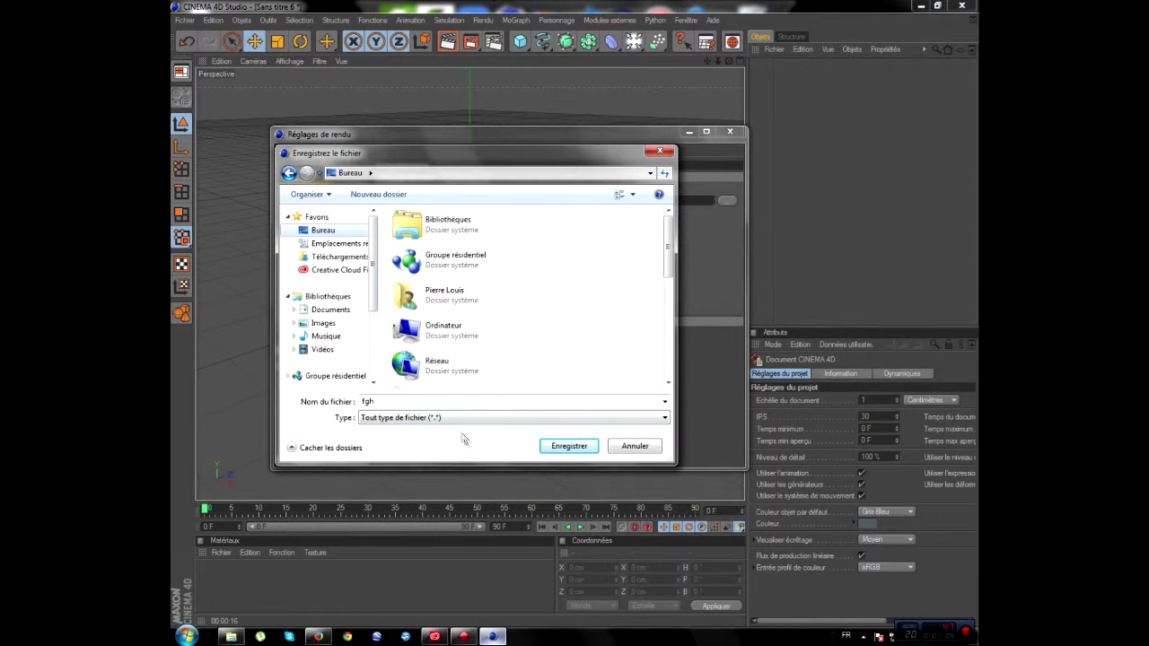
click(569, 446)
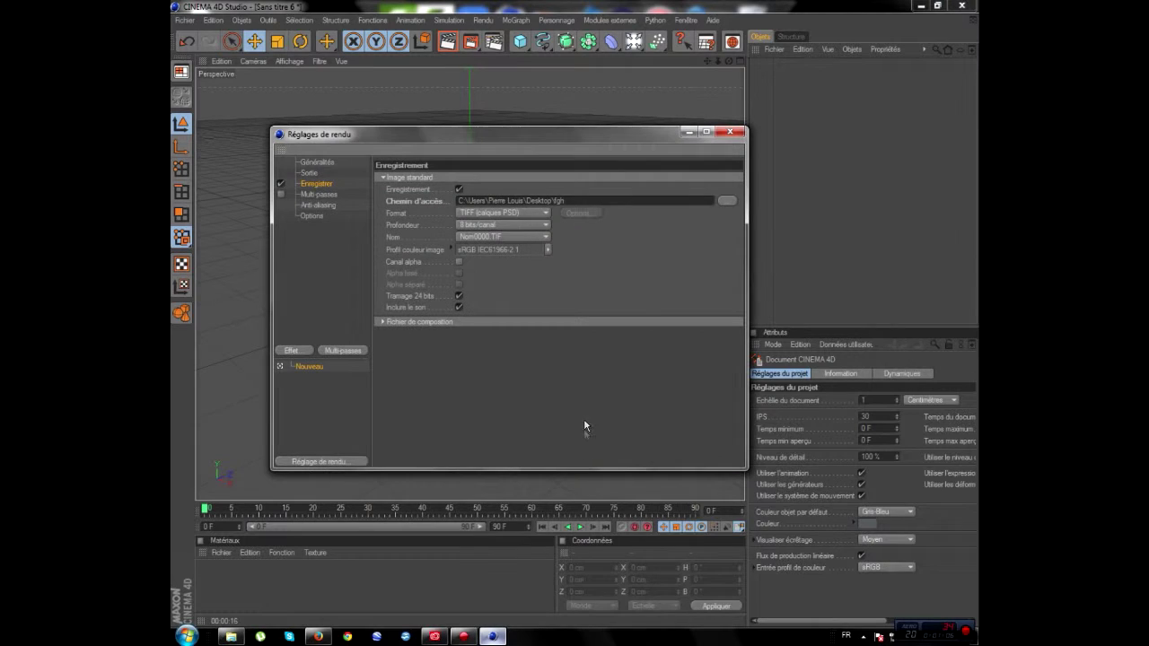
click(486, 216)
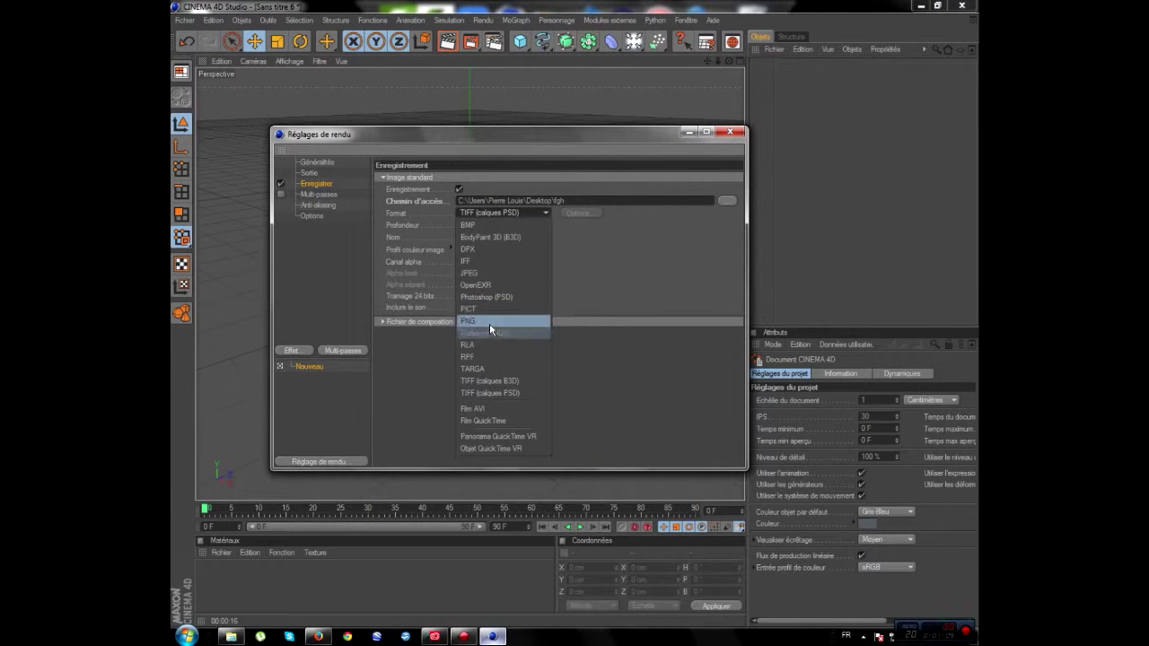
click(500, 273)
- Set the render's anti-aliasing to Au mieux and close the render settings
click(318, 194)
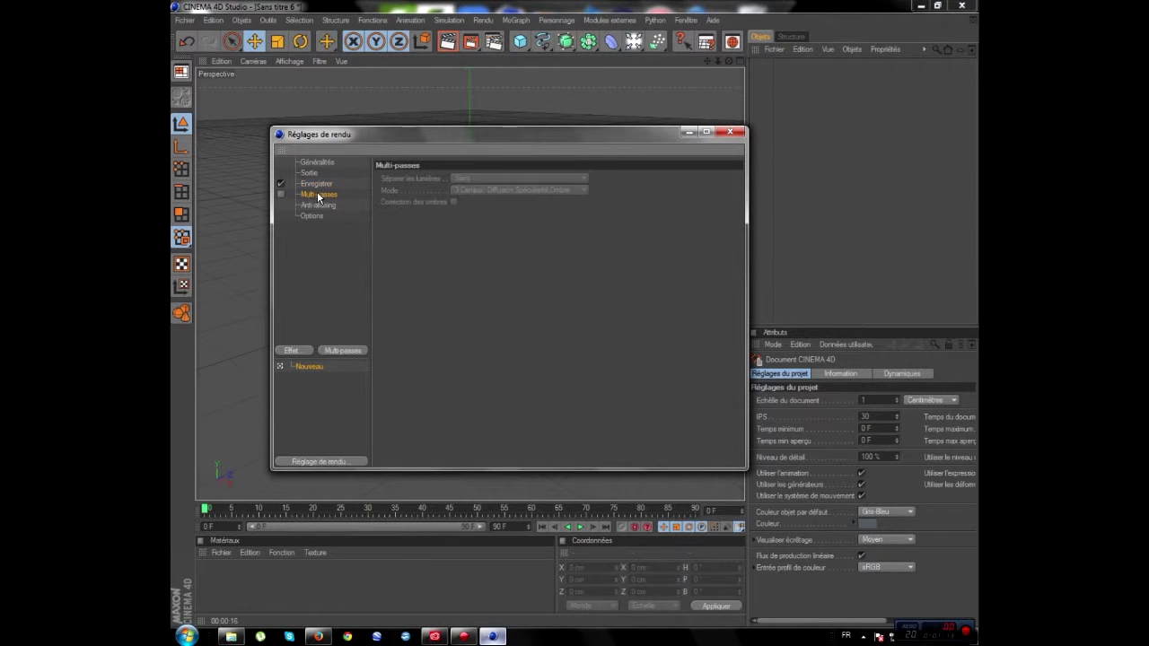
click(317, 206)
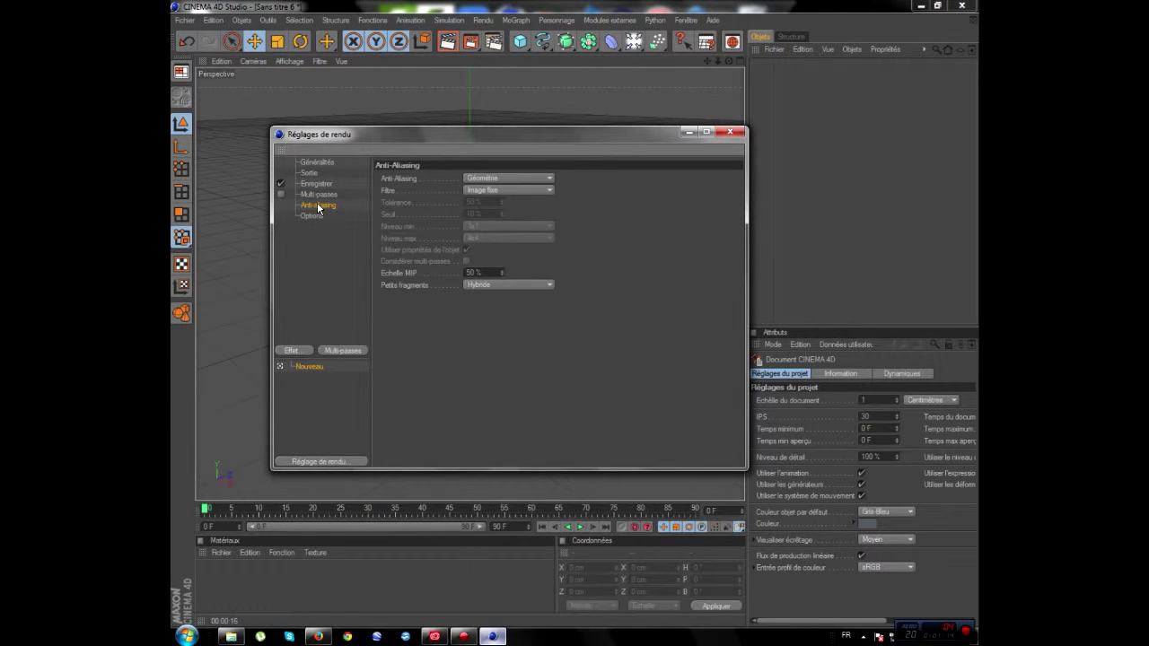
click(508, 178)
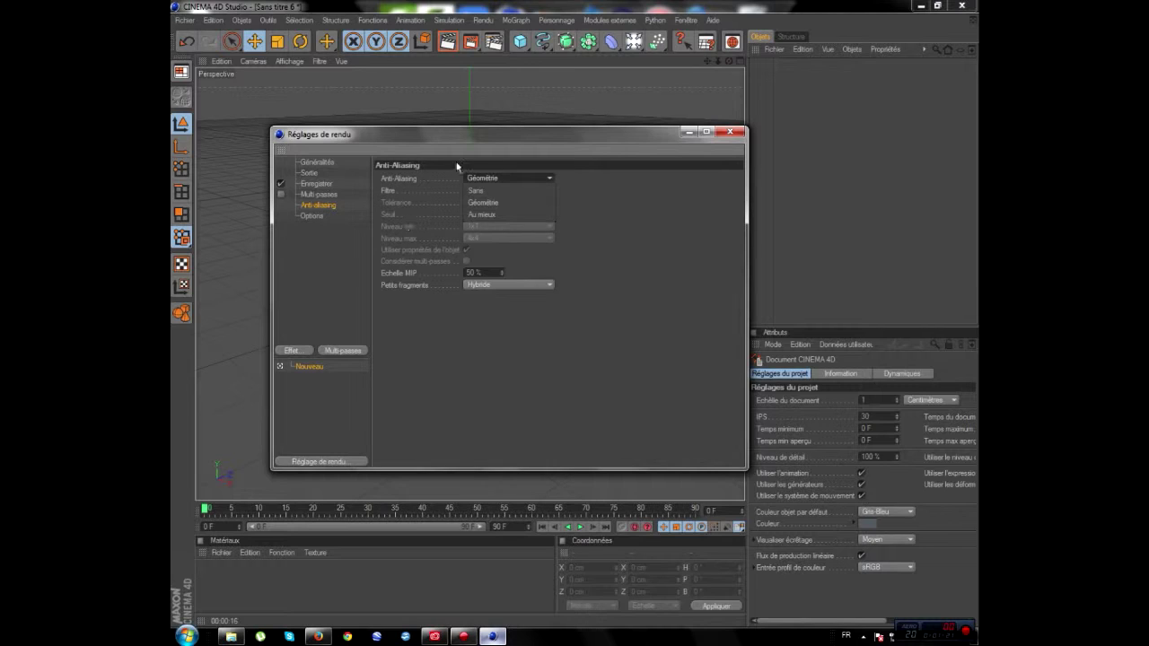
click(507, 178)
click(507, 190)
click(500, 215)
click(501, 214)
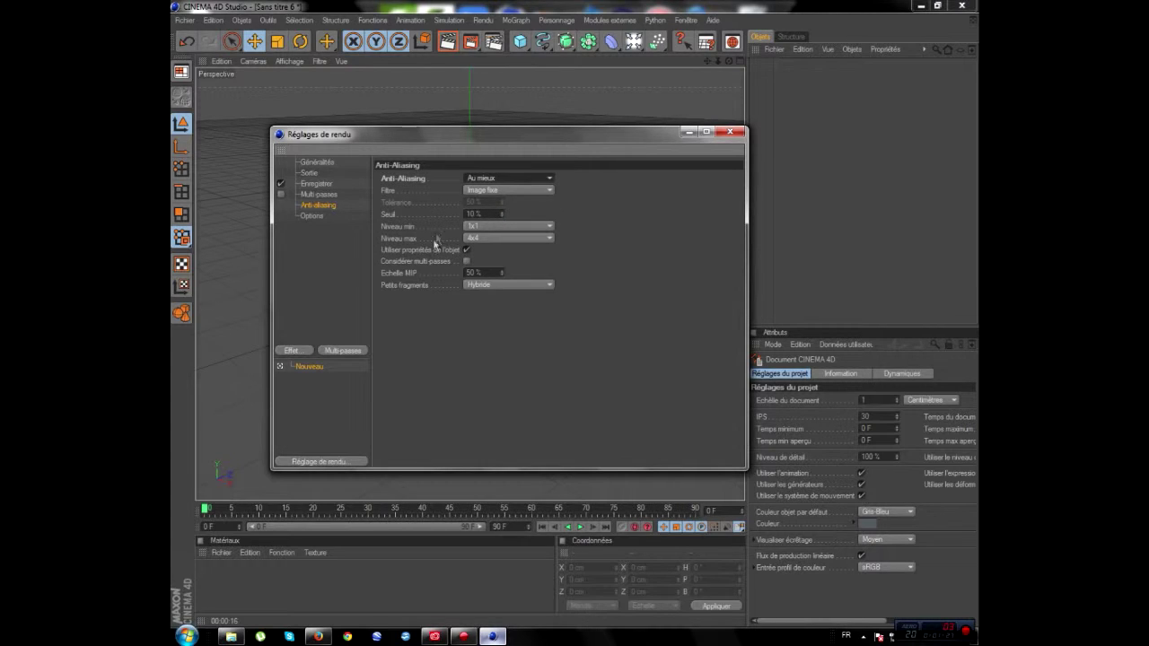
click(727, 133)
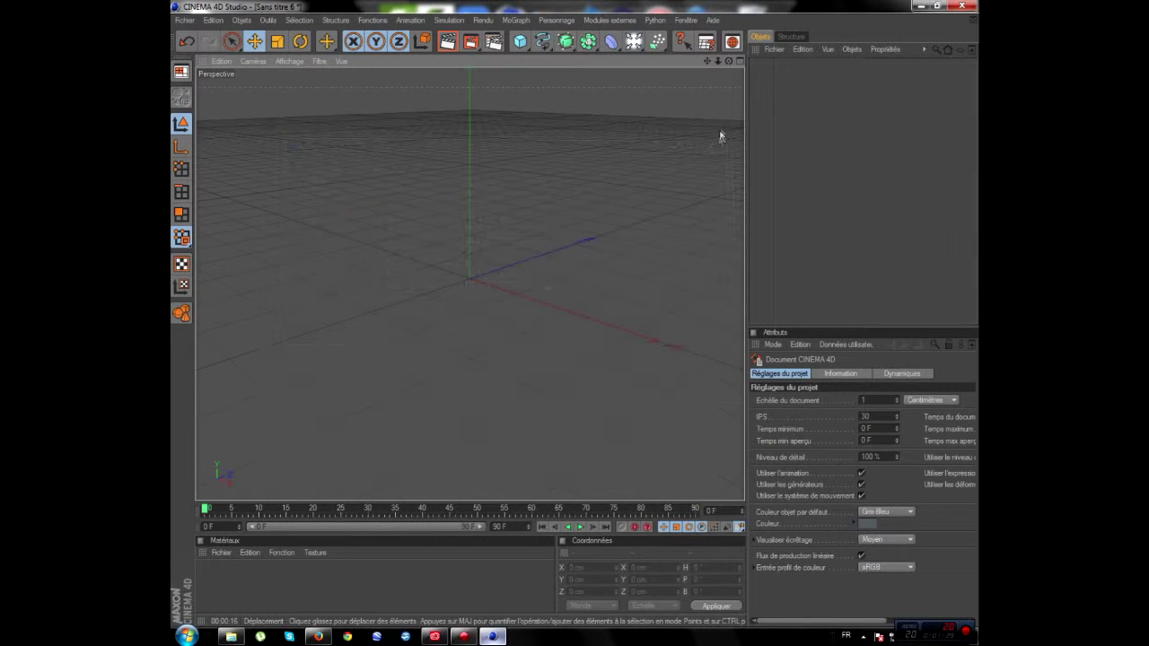
- Add an Arrière plan (background) object to the scene
click(635, 42)
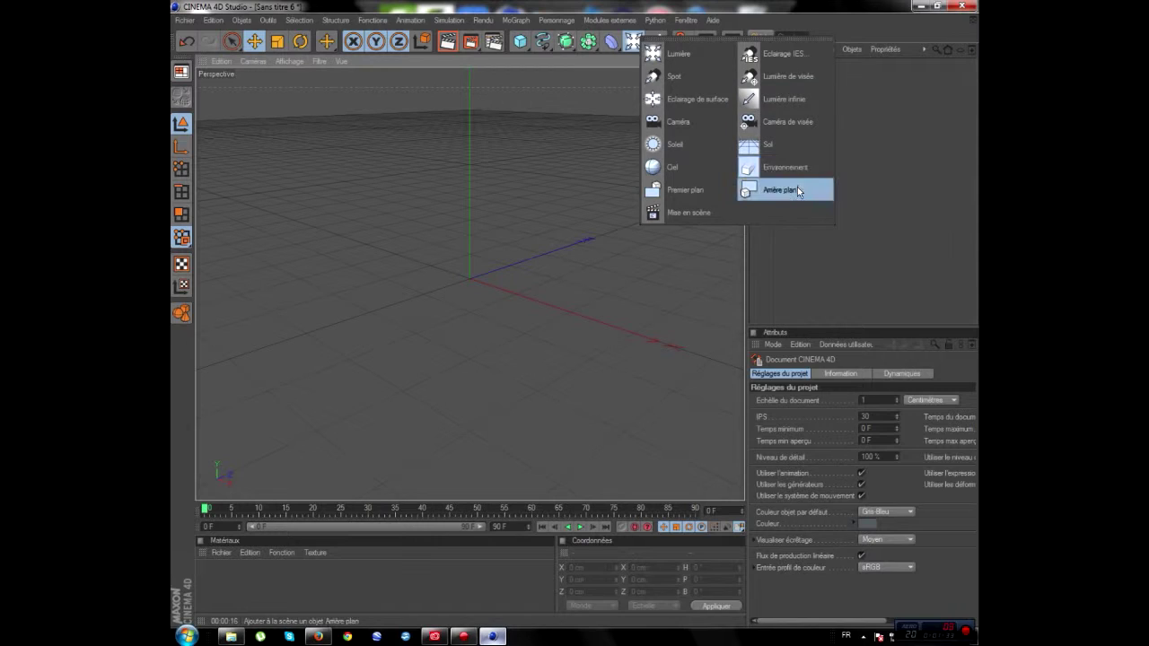
click(797, 189)
click(665, 203)
- Create a material with explosion.jpg as its colour texture and apply it to the Arrière plan object
double_click(277, 577)
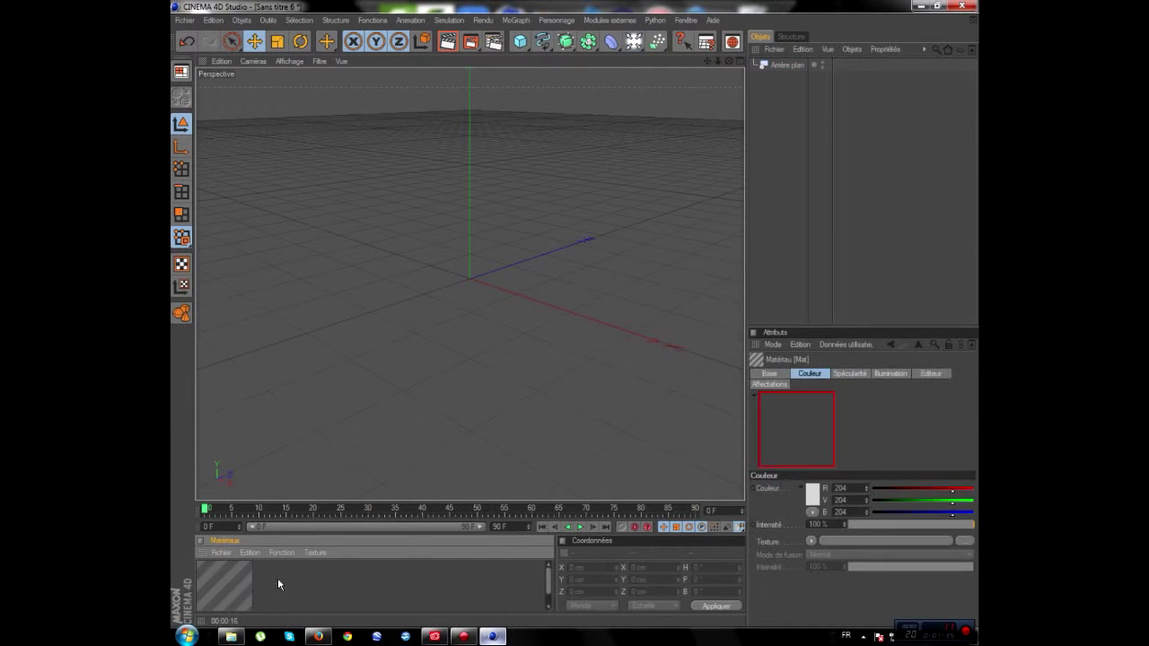
double_click(228, 583)
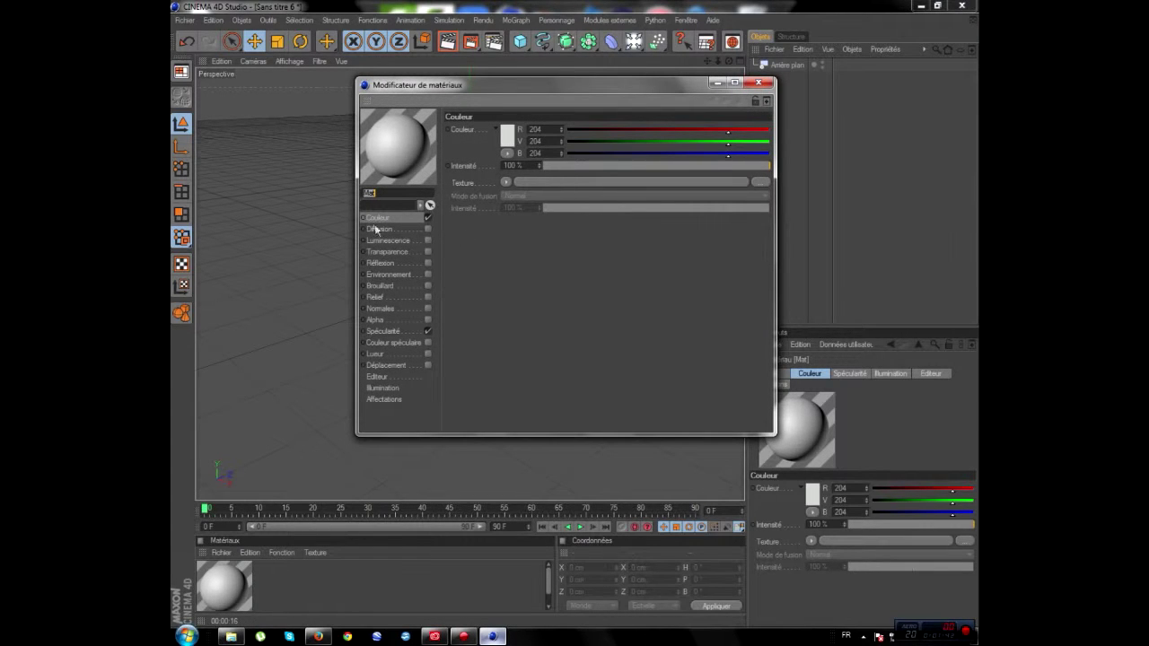
click(525, 180)
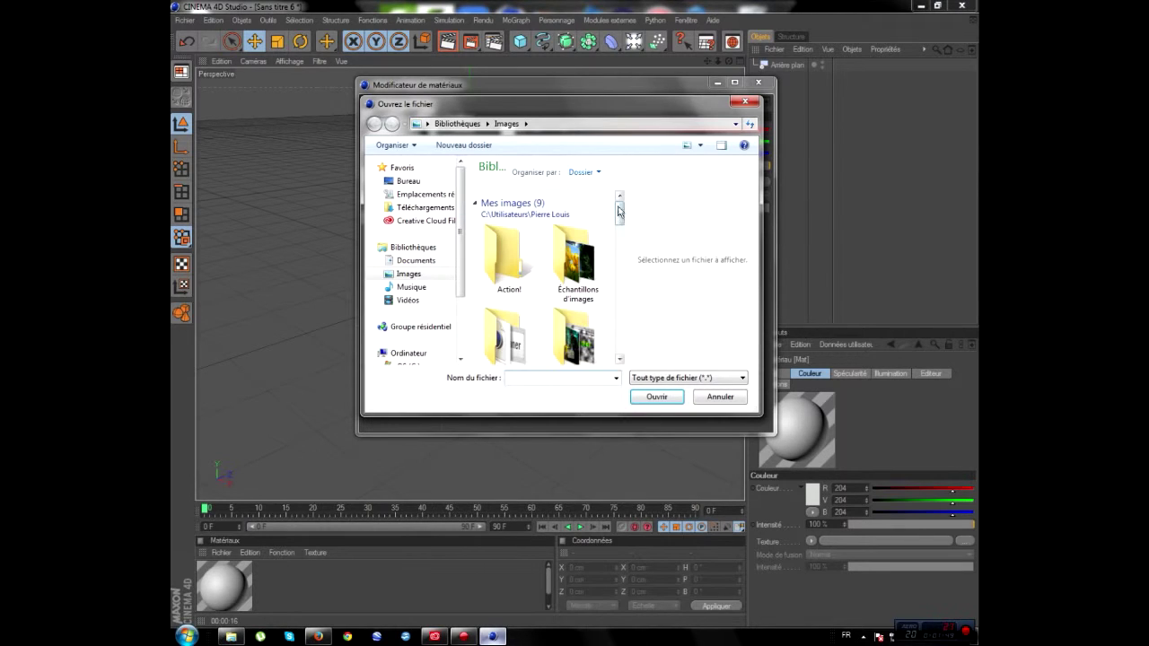
scroll(588, 234, down, 5)
click(596, 251)
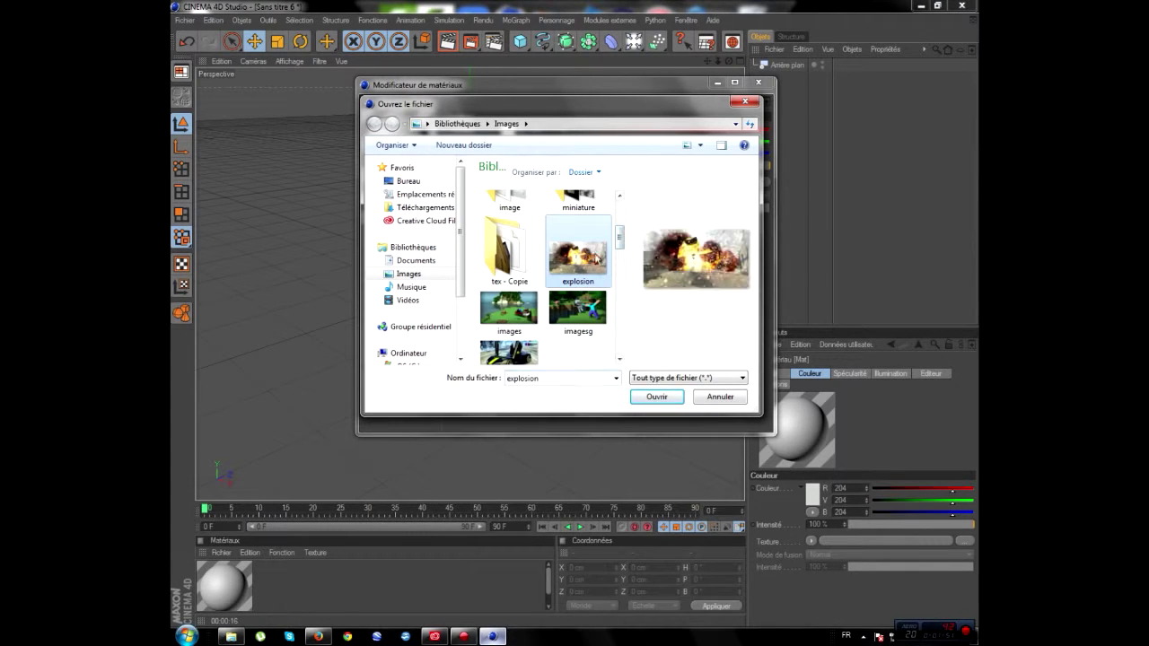
click(662, 400)
click(694, 363)
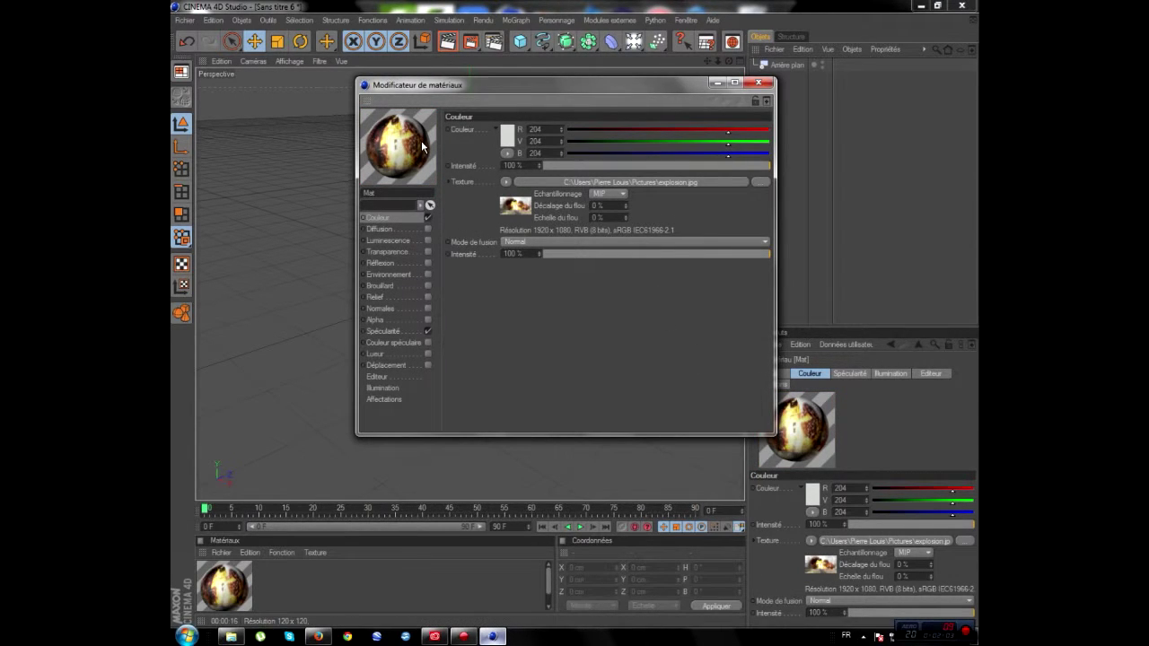
click(758, 83)
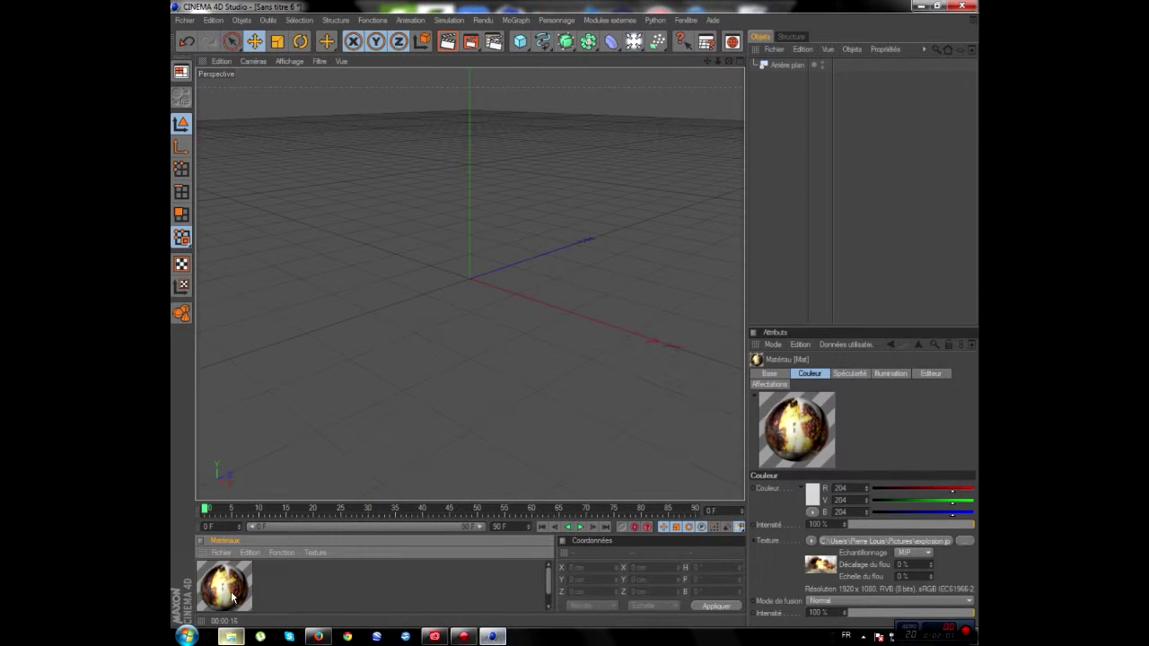
drag(644, 151, 794, 63)
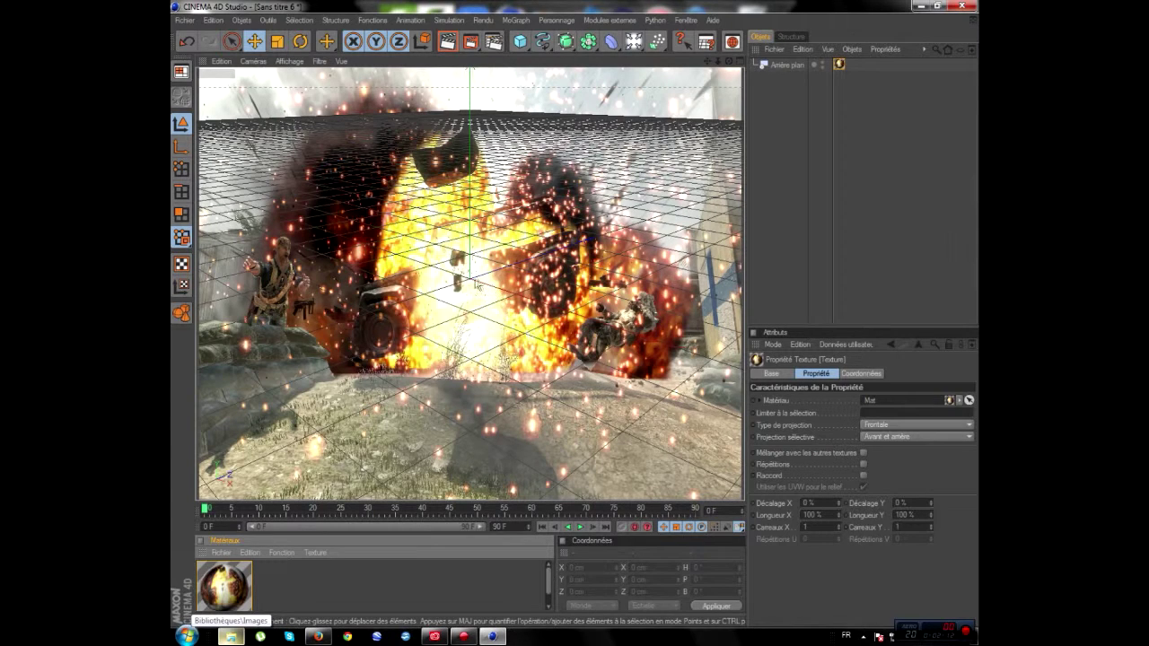
click(870, 148)
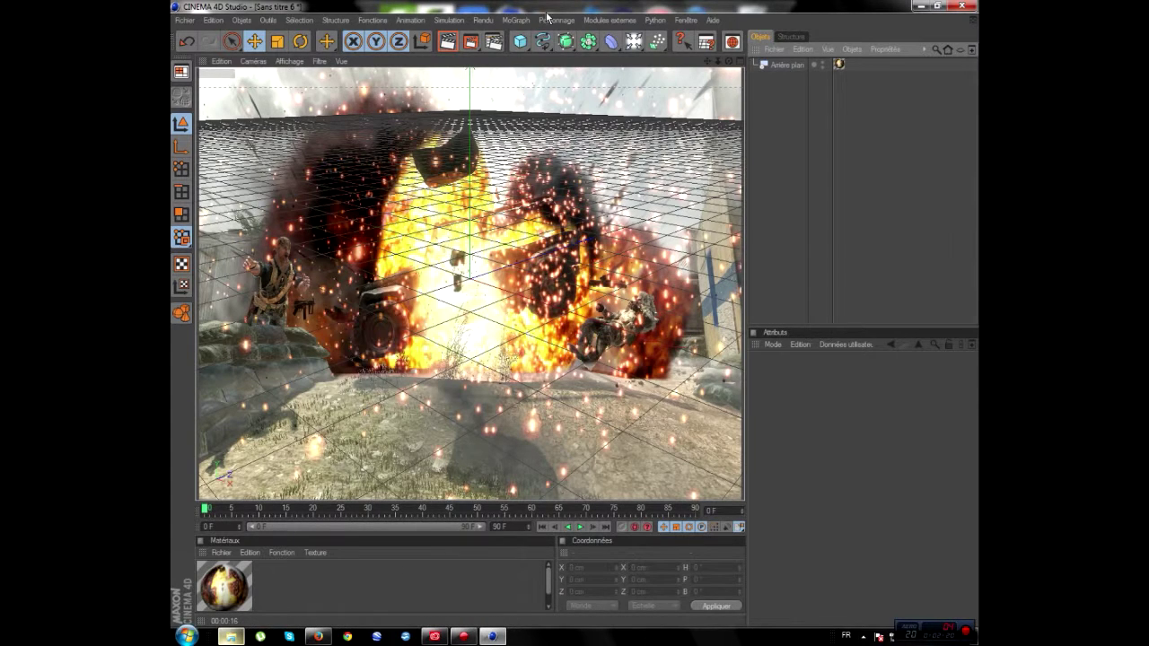
- Add a MoGraph text object reading WeNoX with a depth of 100
click(516, 20)
click(530, 158)
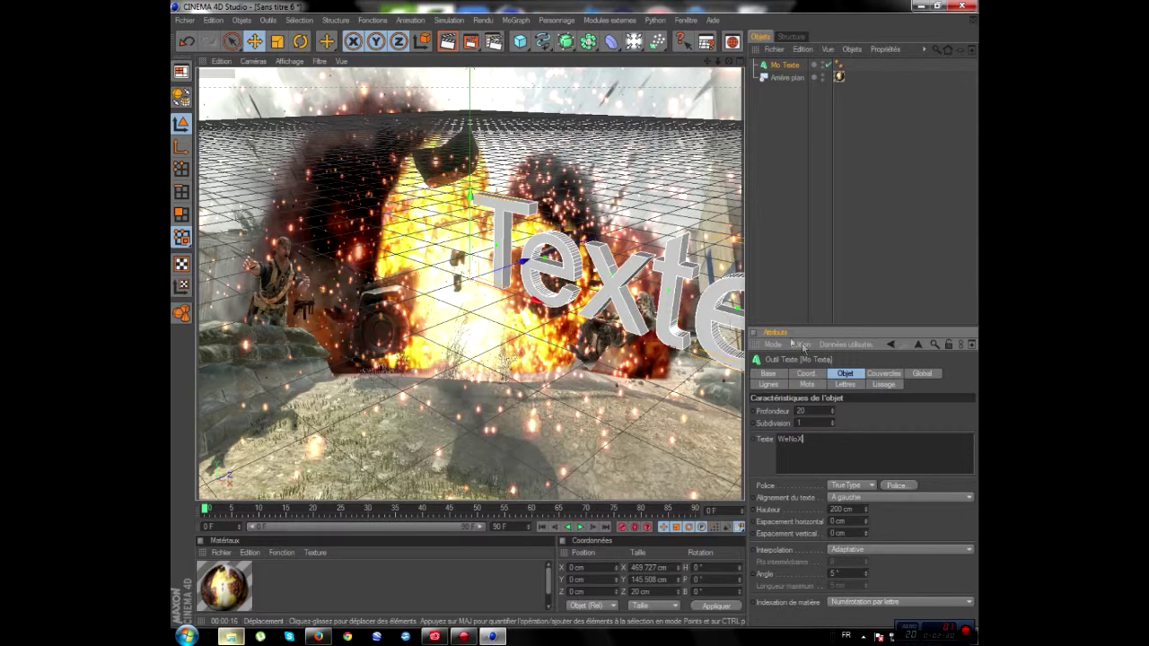
text(100)
key(Return)
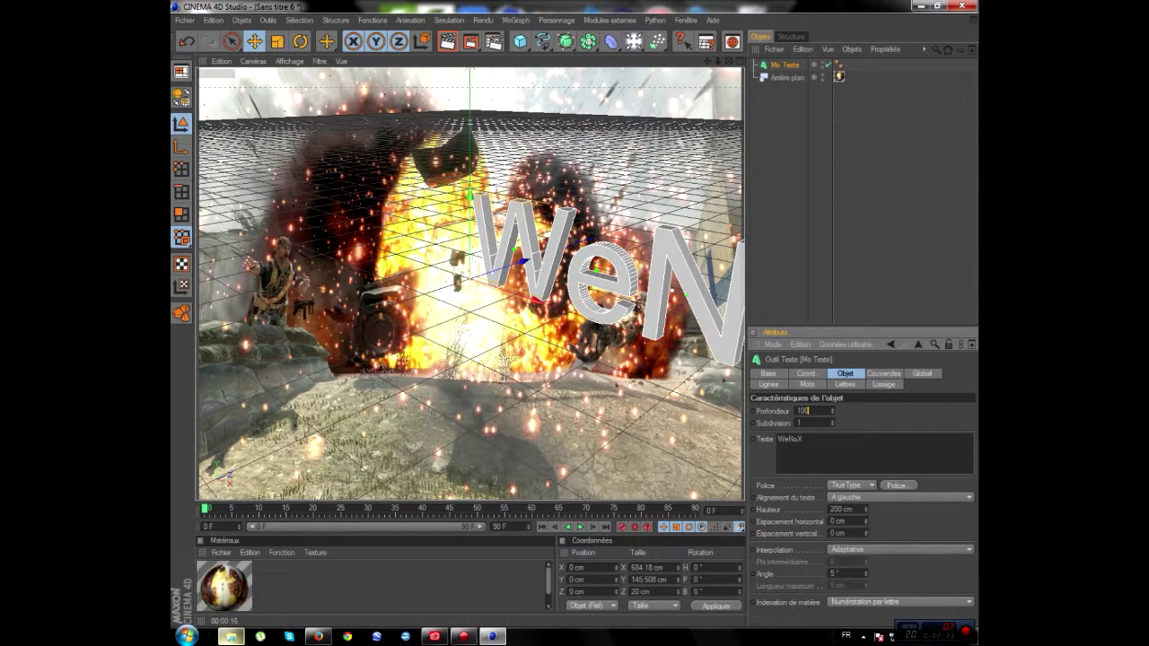
- Change the font of the WeNoX text to ObelixPro
click(896, 485)
click(233, 169)
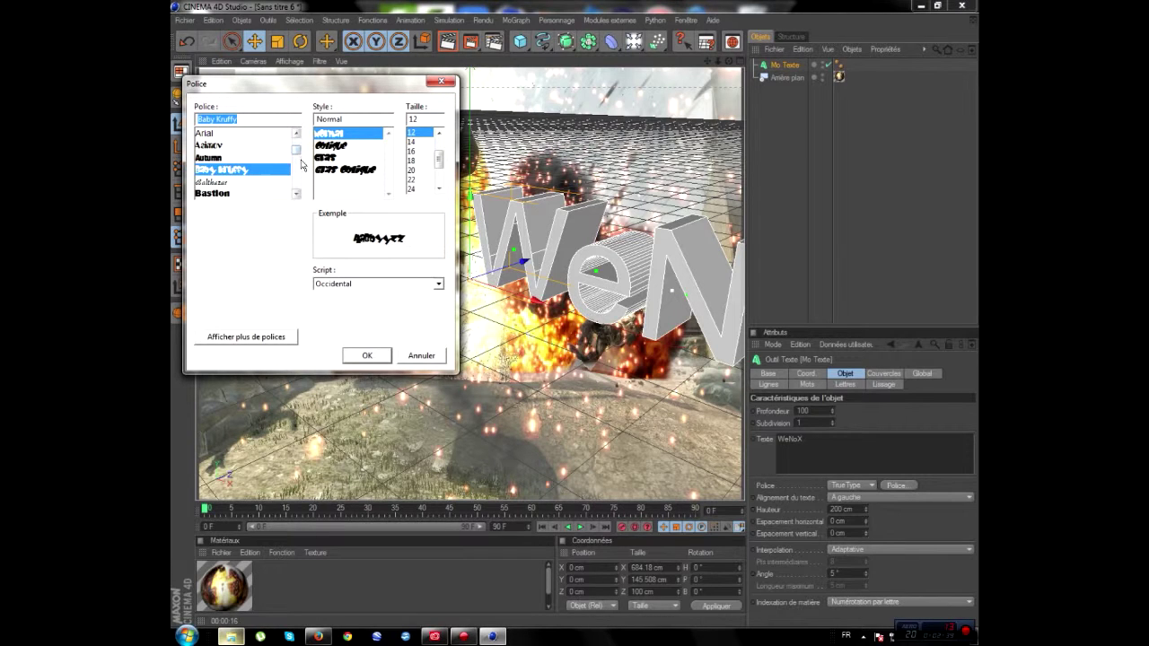
text(o)
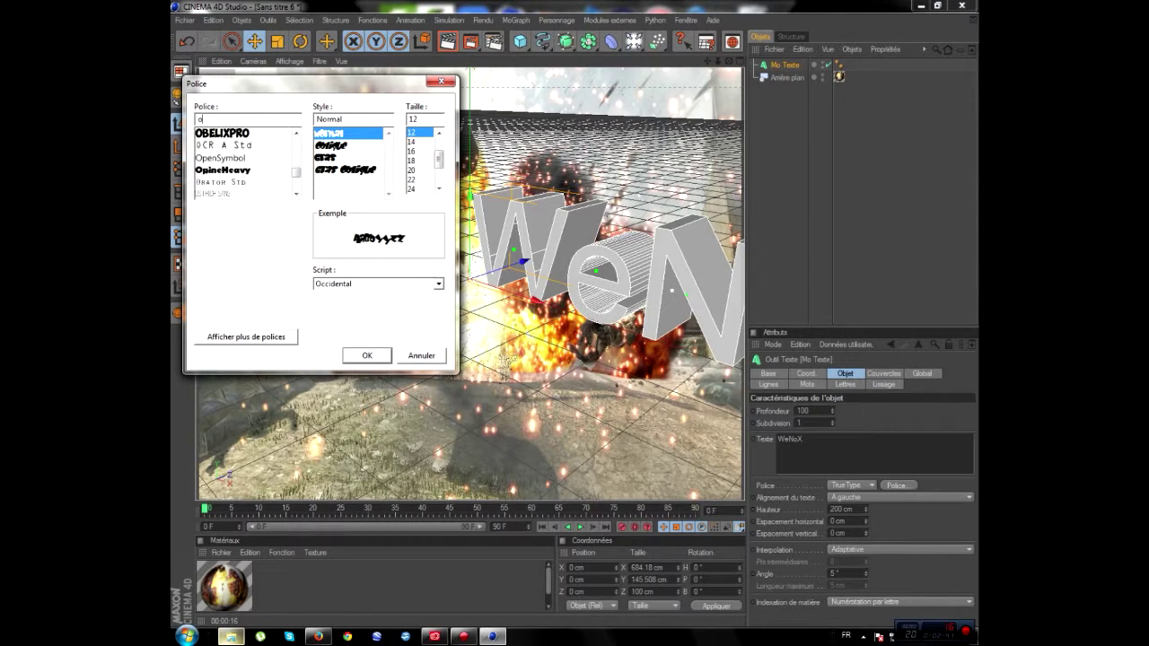
click(227, 132)
click(364, 357)
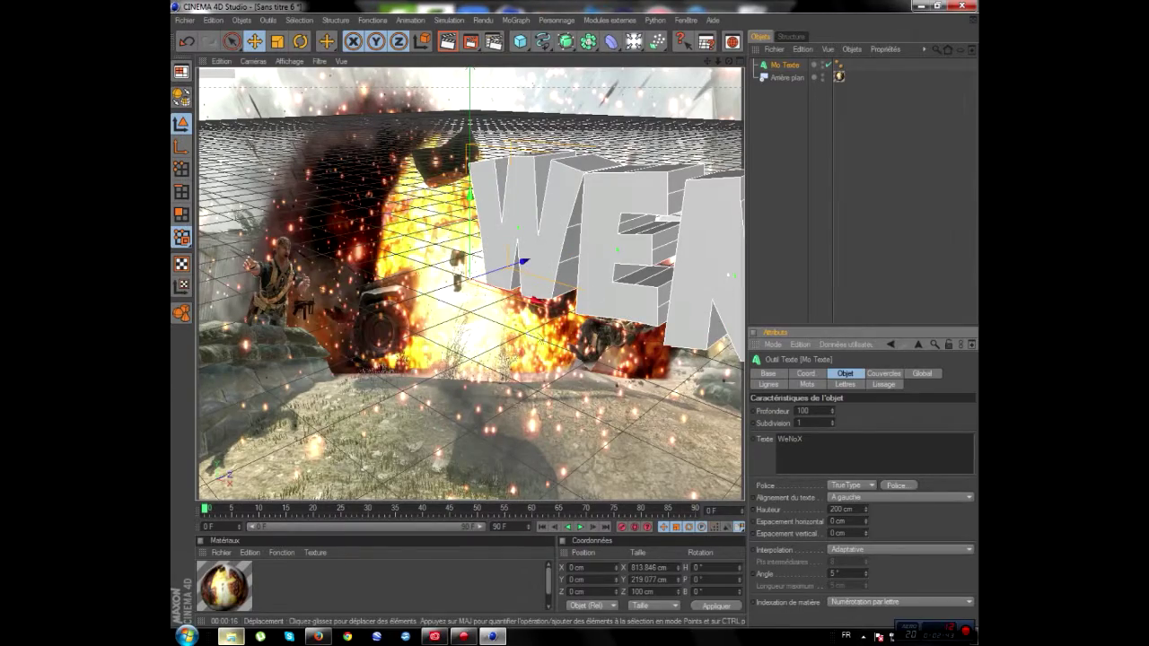
- Reframe the perspective view so the whole WeNoX text sits small and centred on the ground in front of the explosion
drag(728, 61, 592, 76)
alt+drag(557, 396, 530, 413)
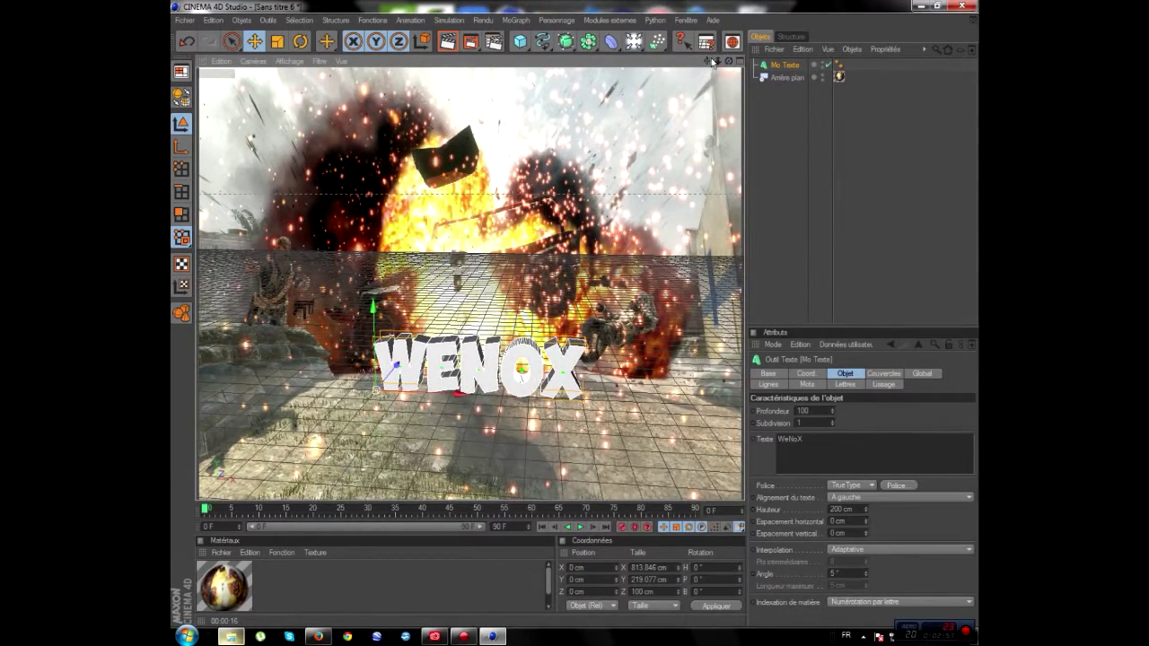
drag(728, 61, 727, 64)
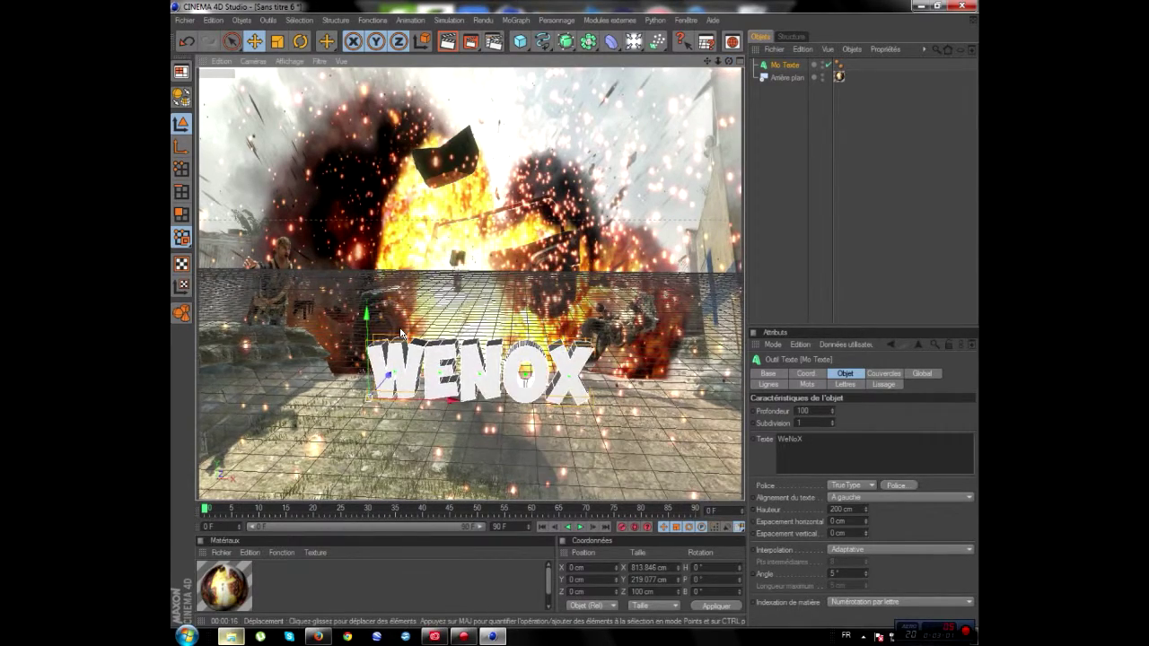
scroll(403, 335, down, 1)
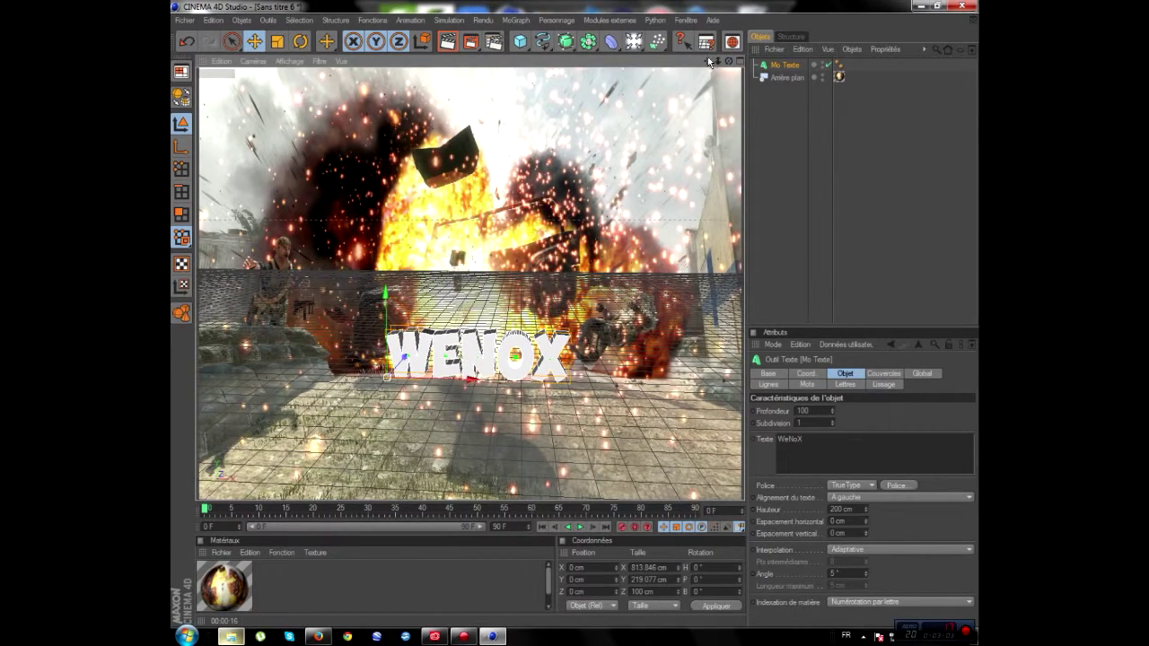
drag(708, 61, 707, 63)
scroll(494, 355, down, 3)
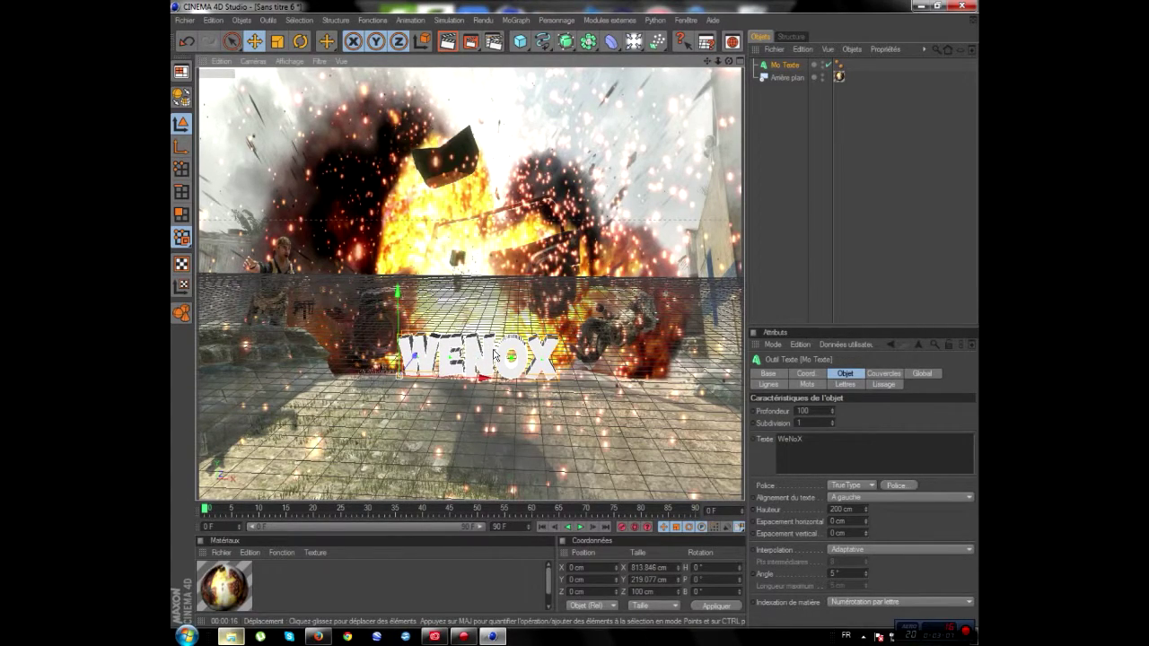
- Shift the perspective view slightly so the WeNoX text sits a little lower in the frame
drag(707, 61, 708, 68)
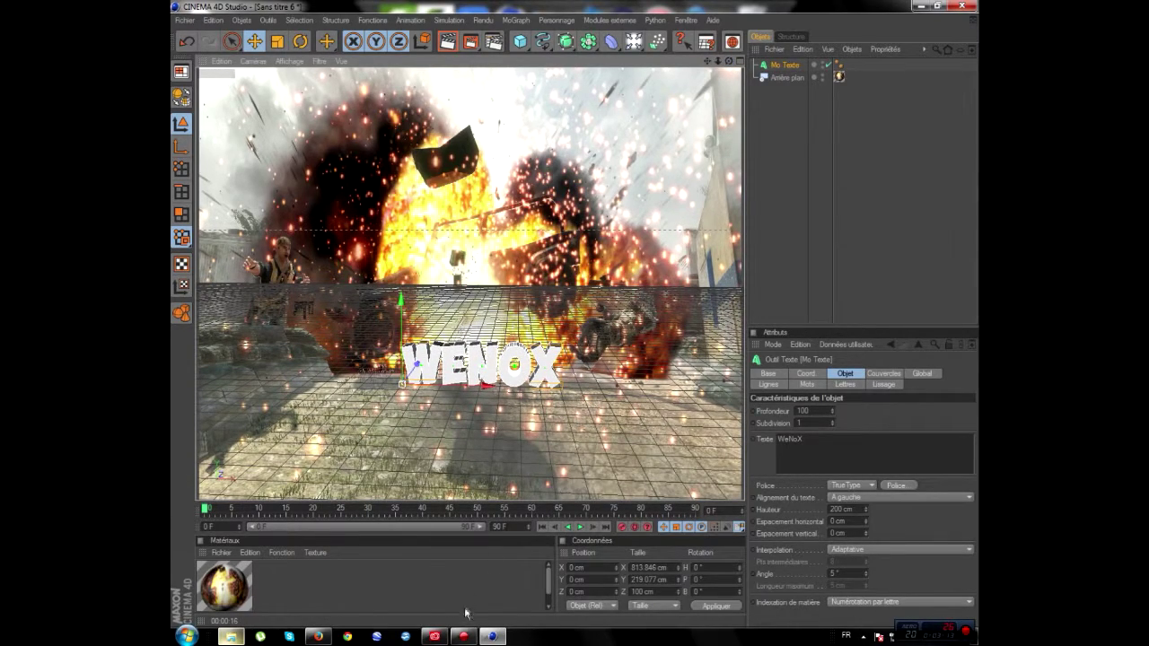
- Switch to Firefox, search the web for dafont in a new tab, close the old ethnocentric tab and open the dafont.com site
click(317, 637)
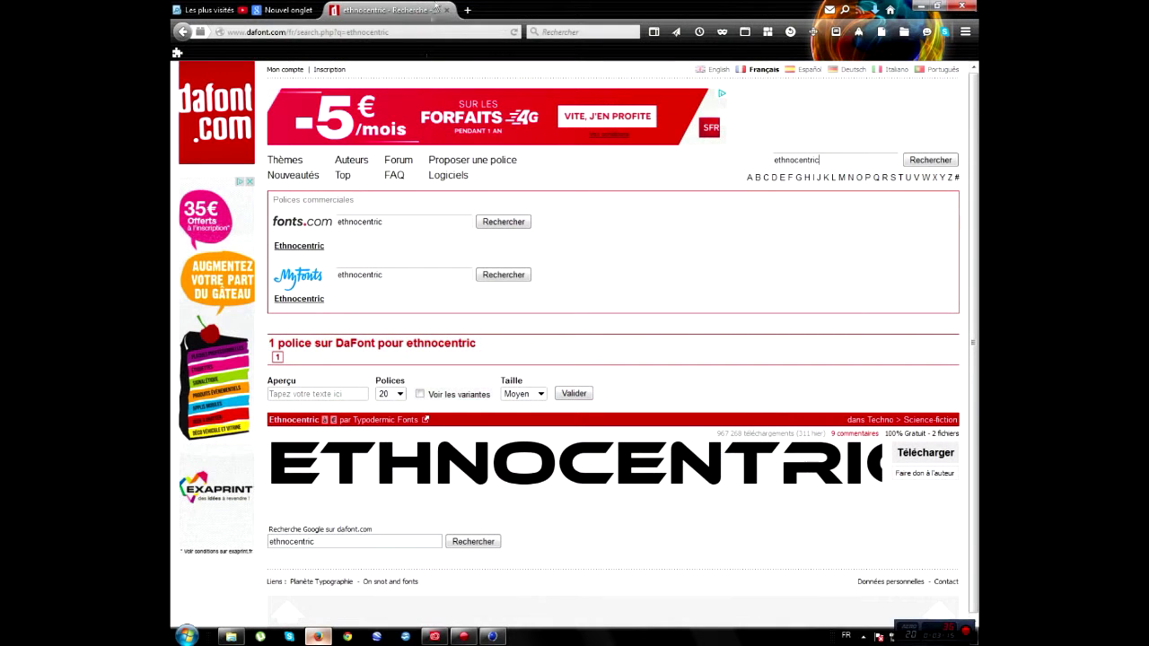
click(467, 10)
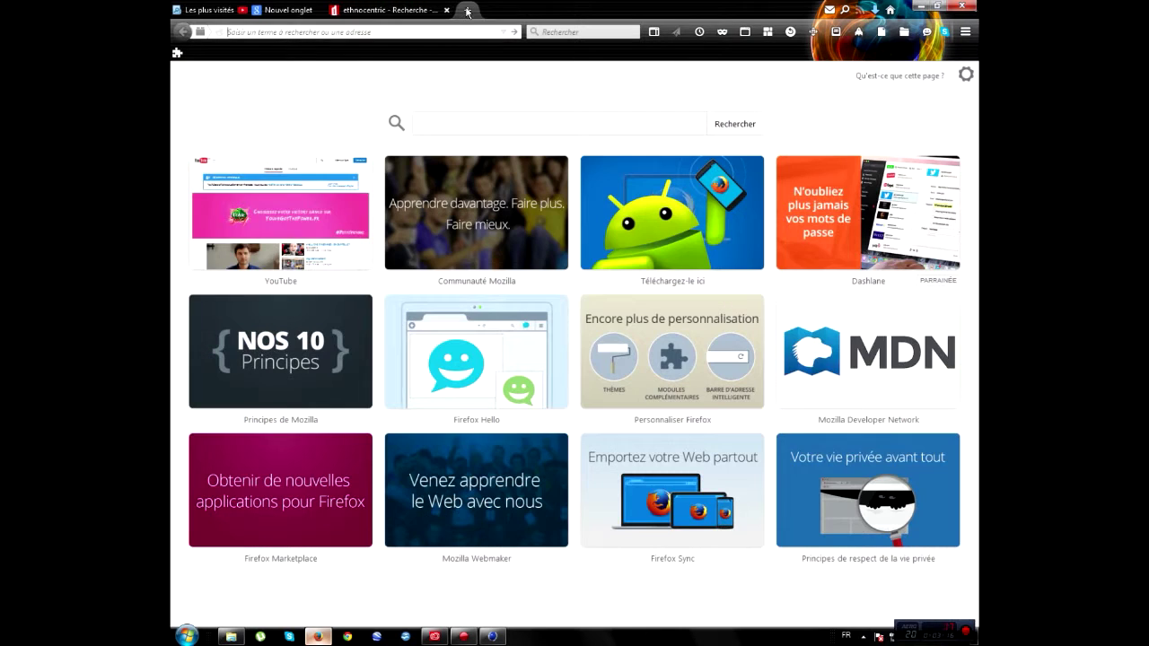
click(438, 117)
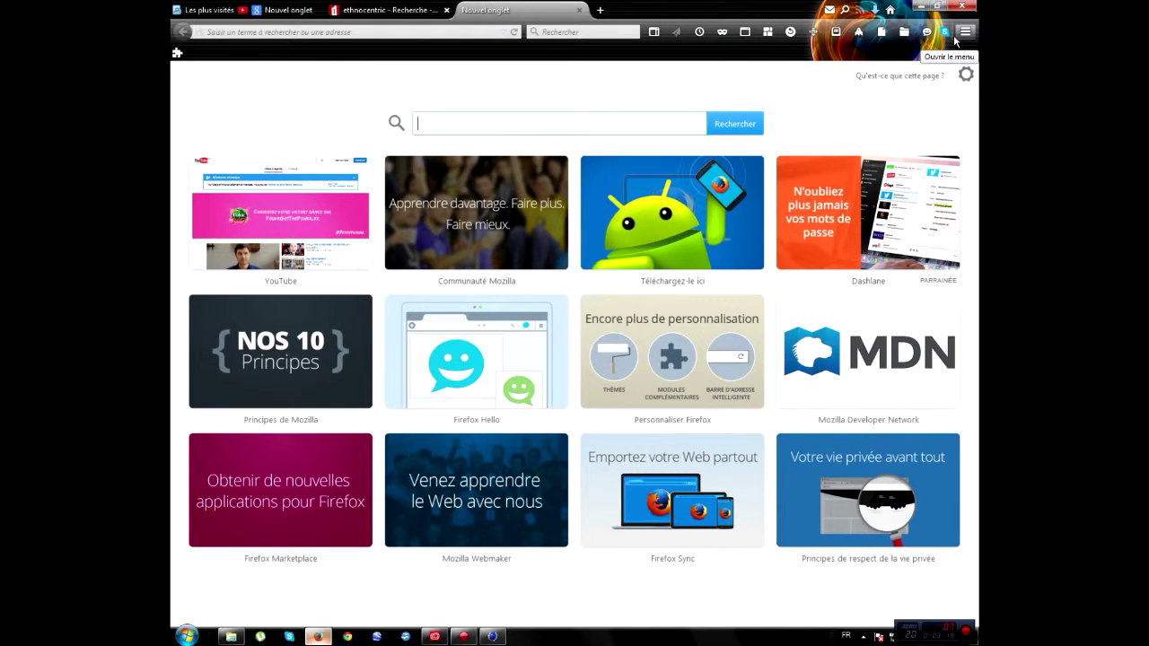
text(dafont)
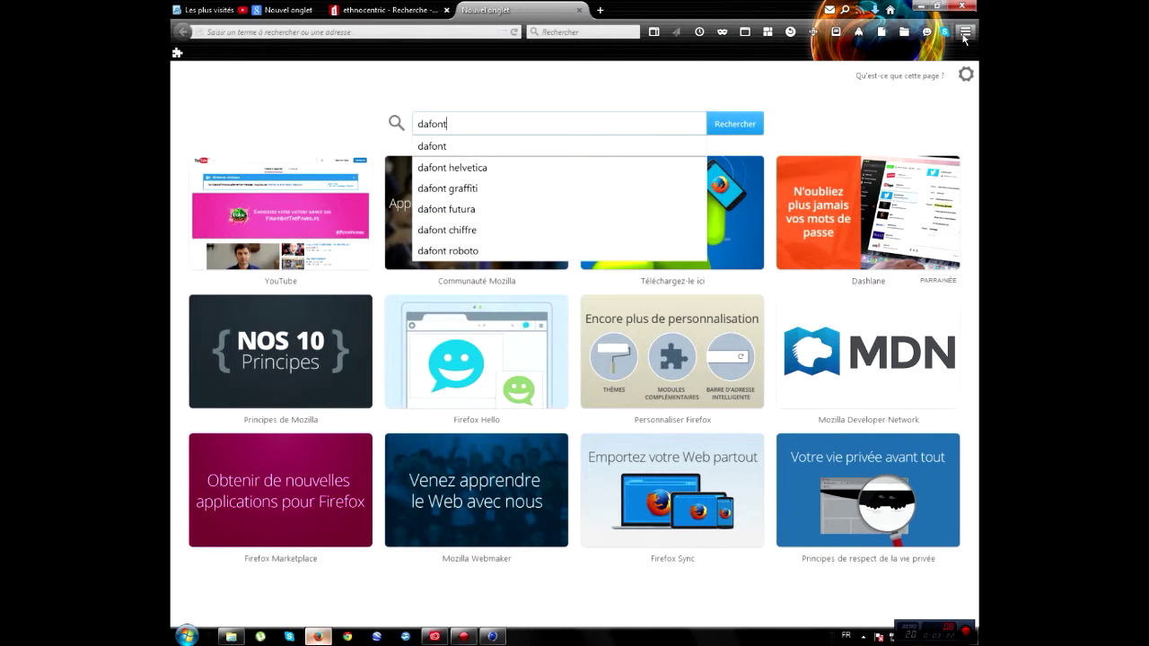
key(Return)
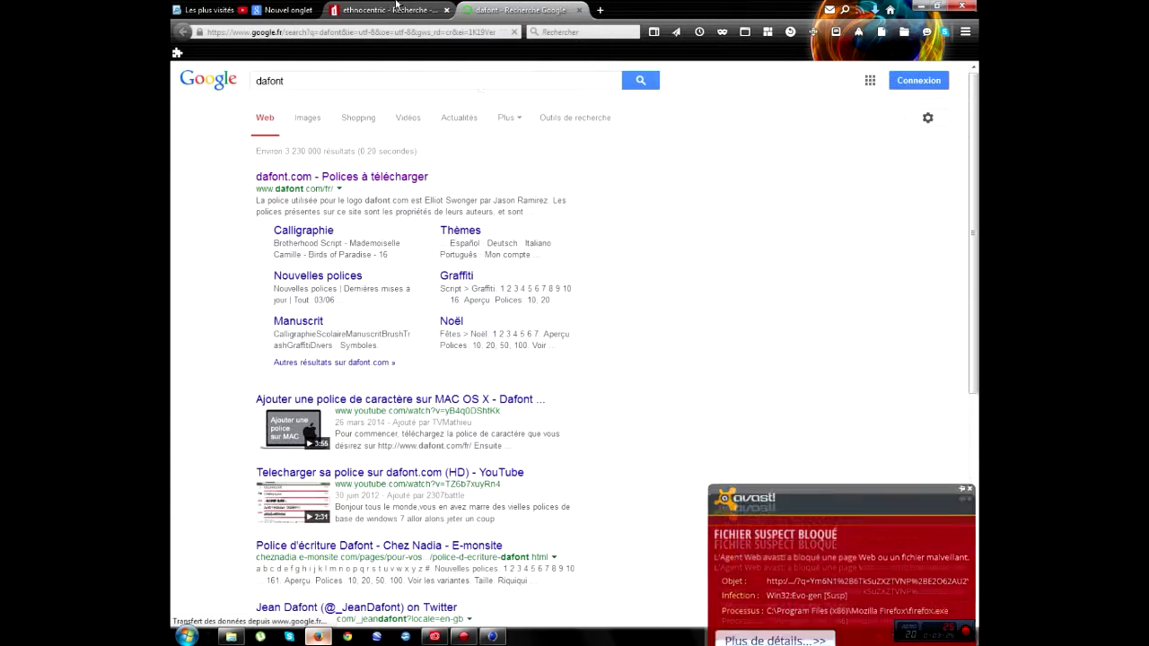
click(970, 443)
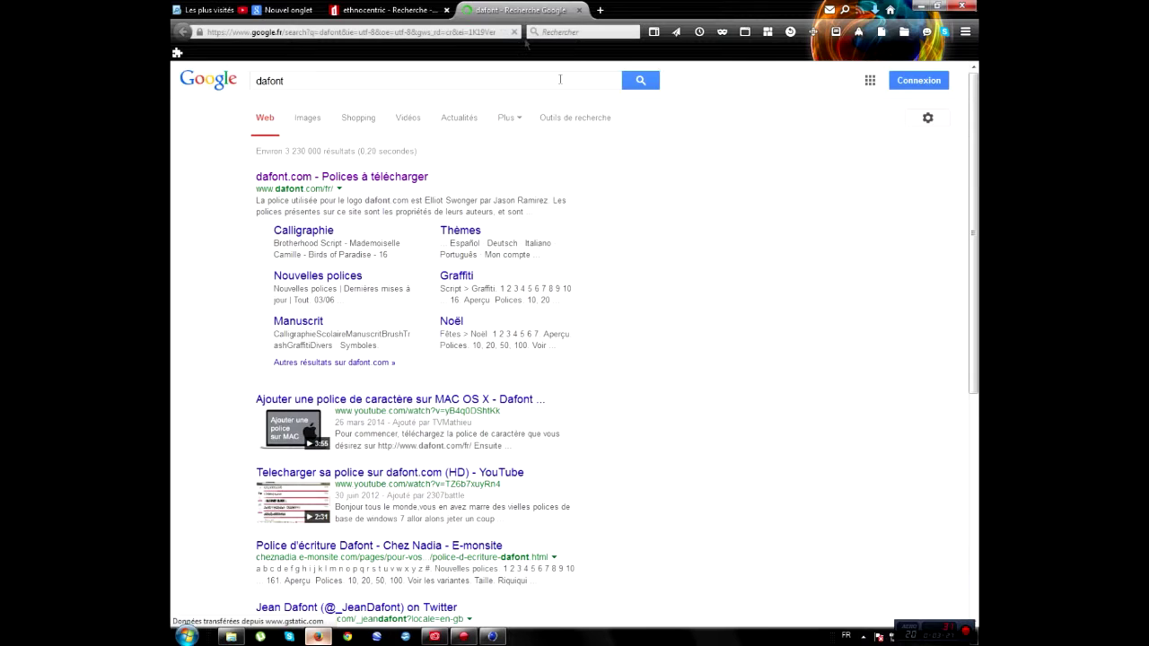
click(395, 10)
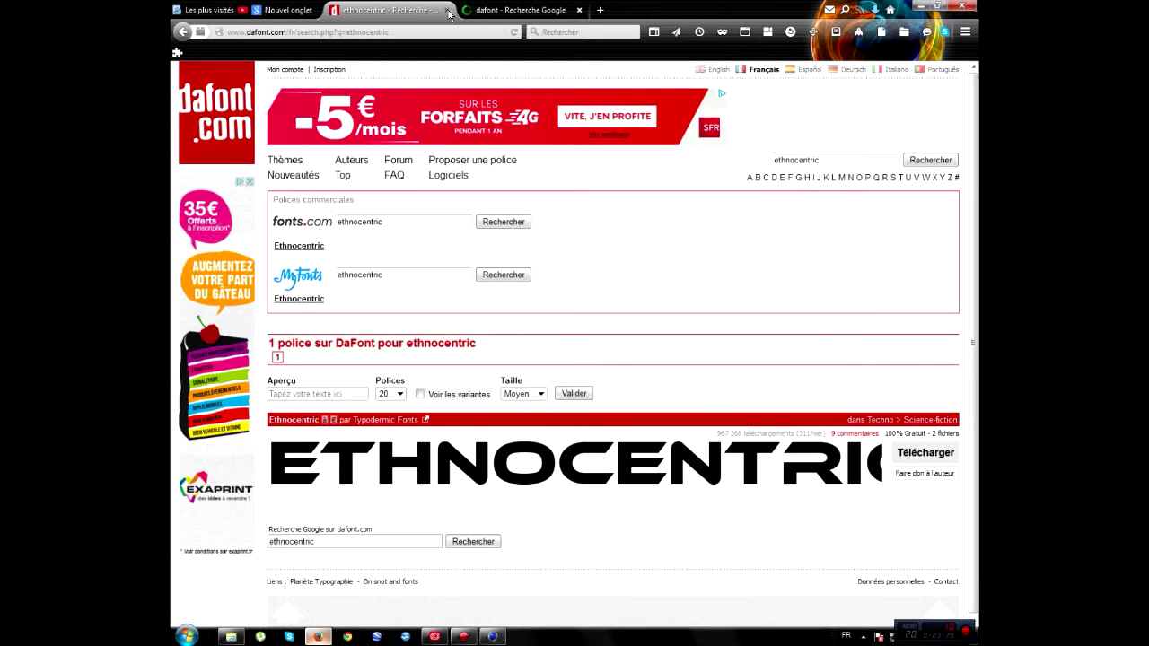
click(448, 10)
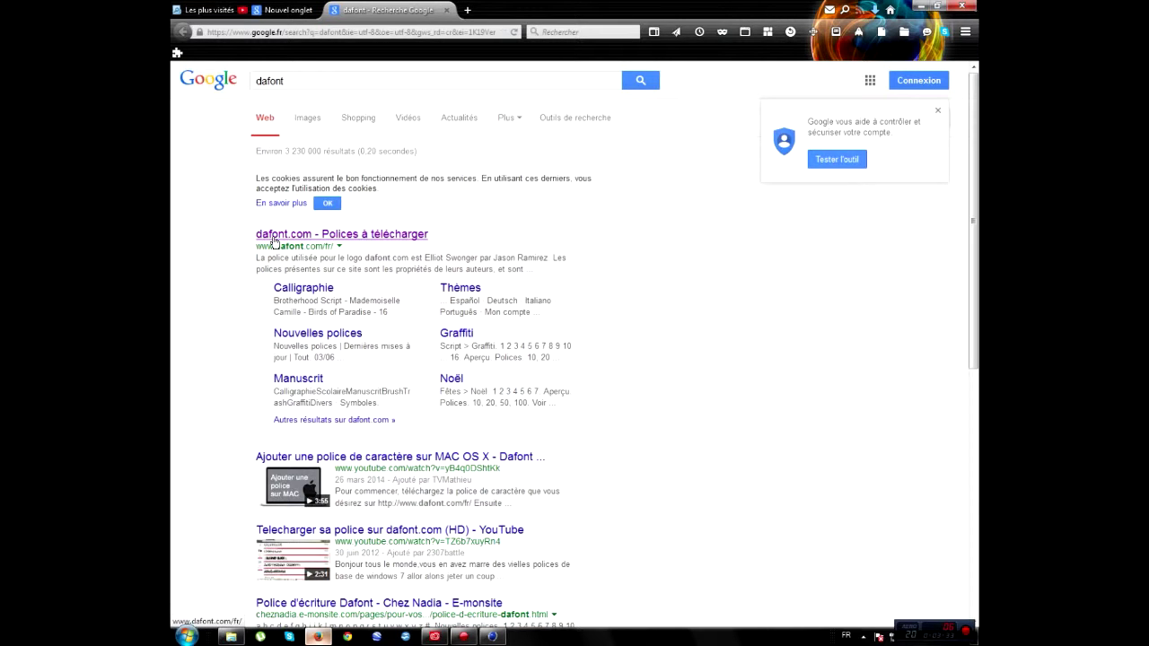
click(275, 237)
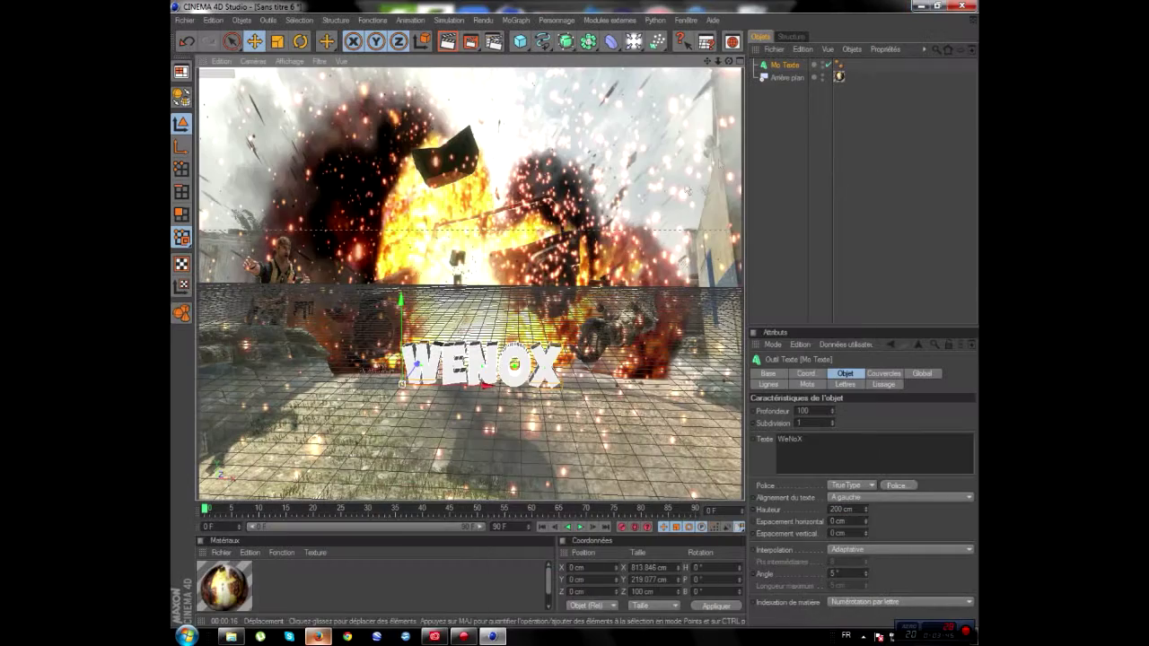
- Minimise Cinema 4D, view the installed fonts in the C: drive's Windows\Fonts folder, then close the folder and return to Cinema 4D
click(923, 5)
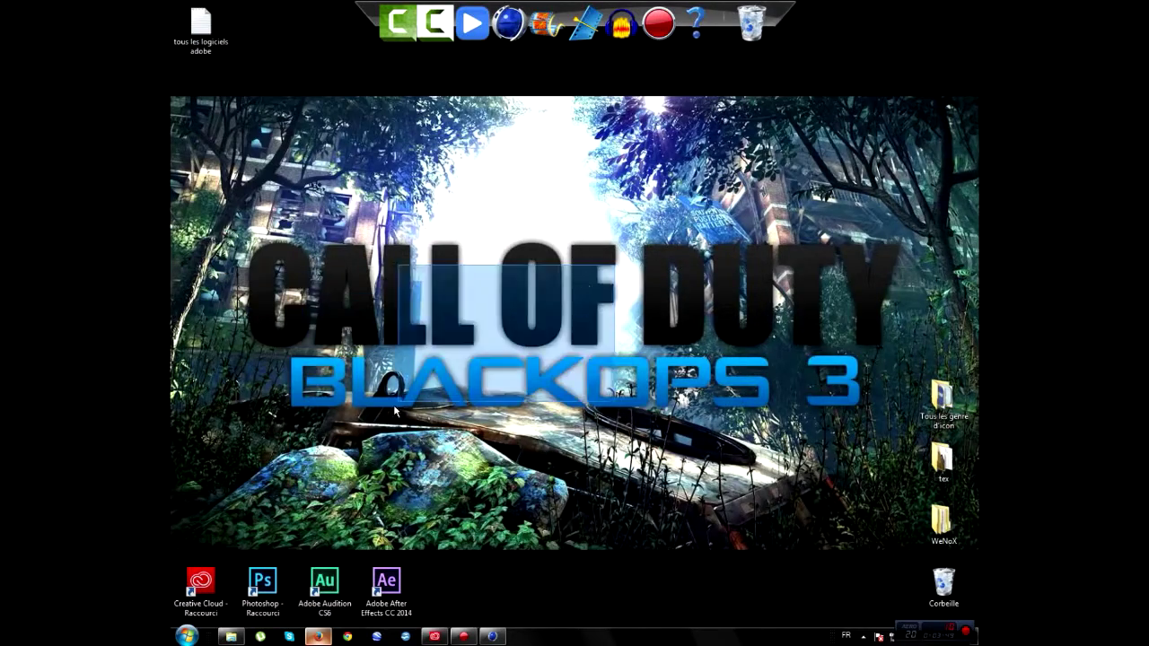
click(187, 636)
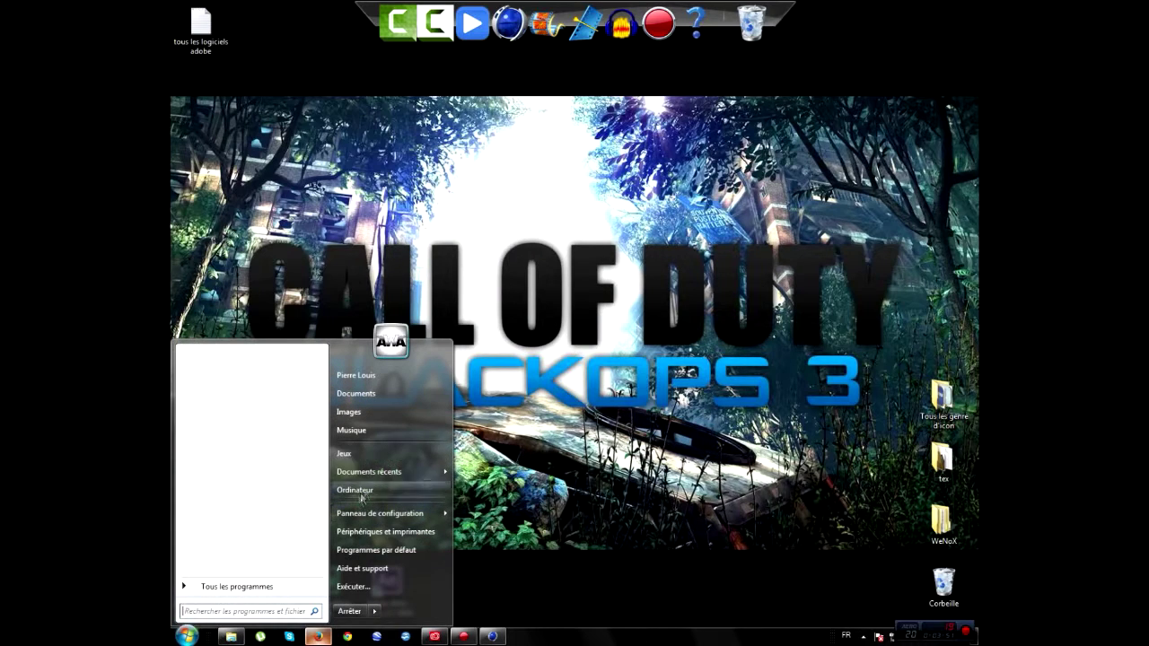
double_click(374, 489)
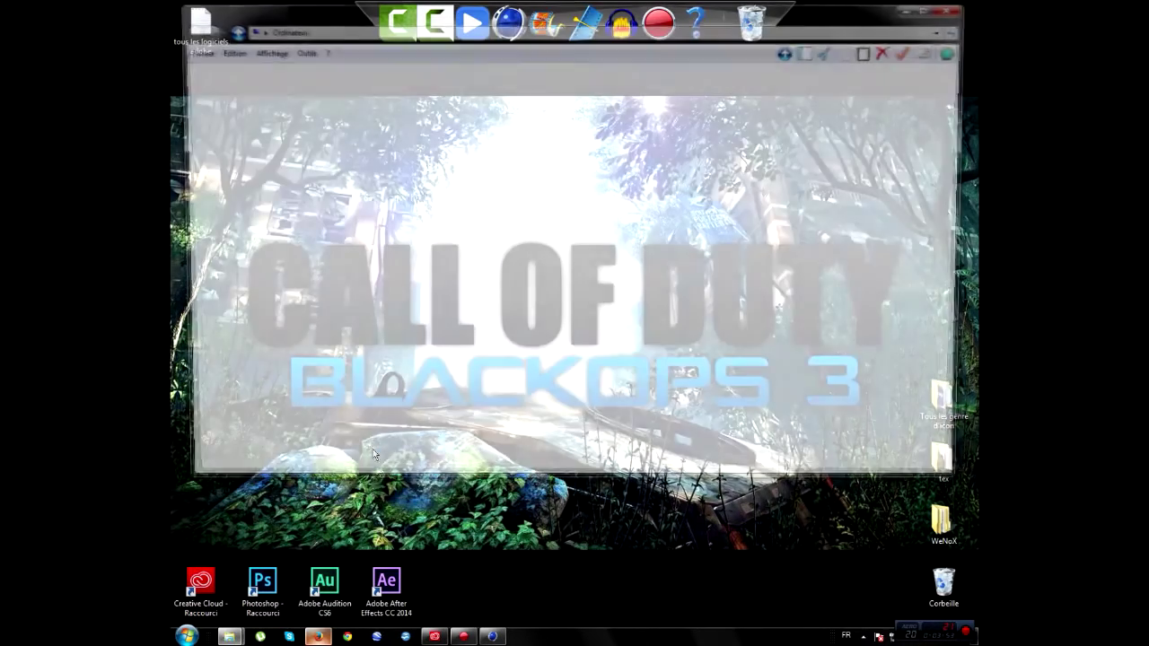
double_click(378, 123)
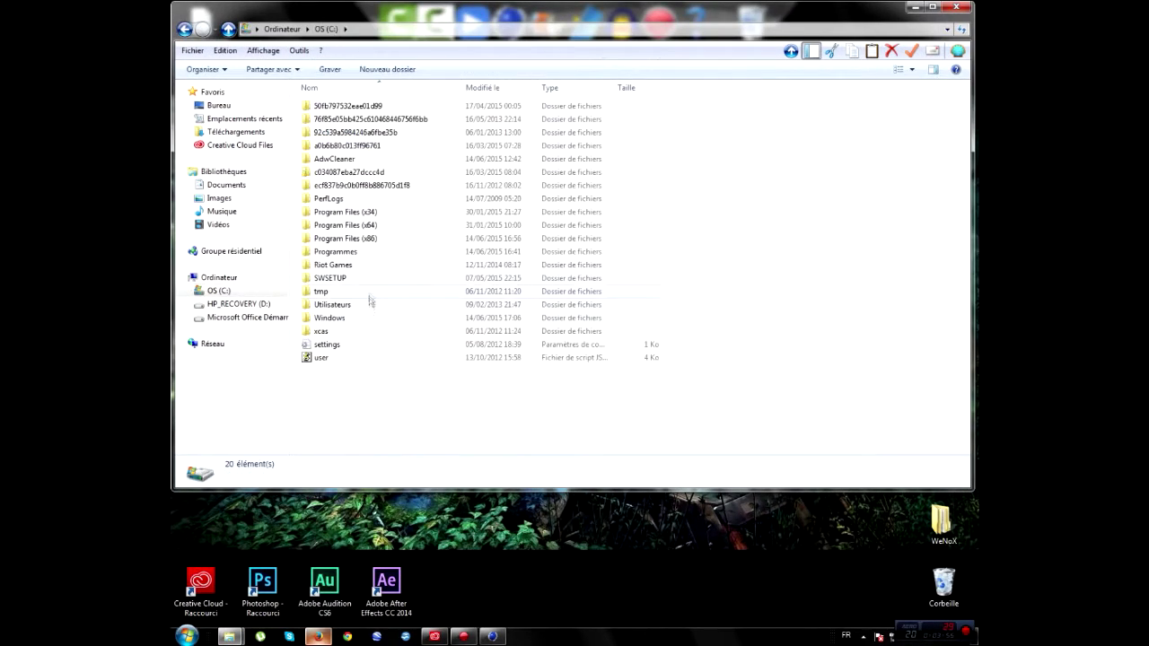
double_click(339, 320)
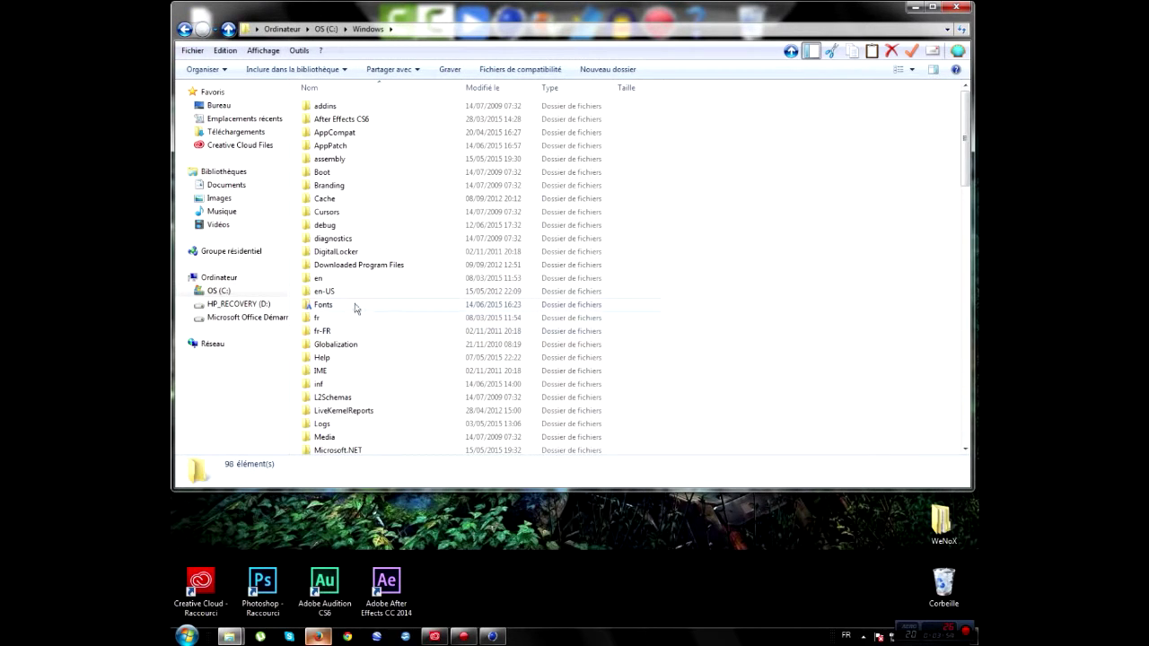
double_click(355, 305)
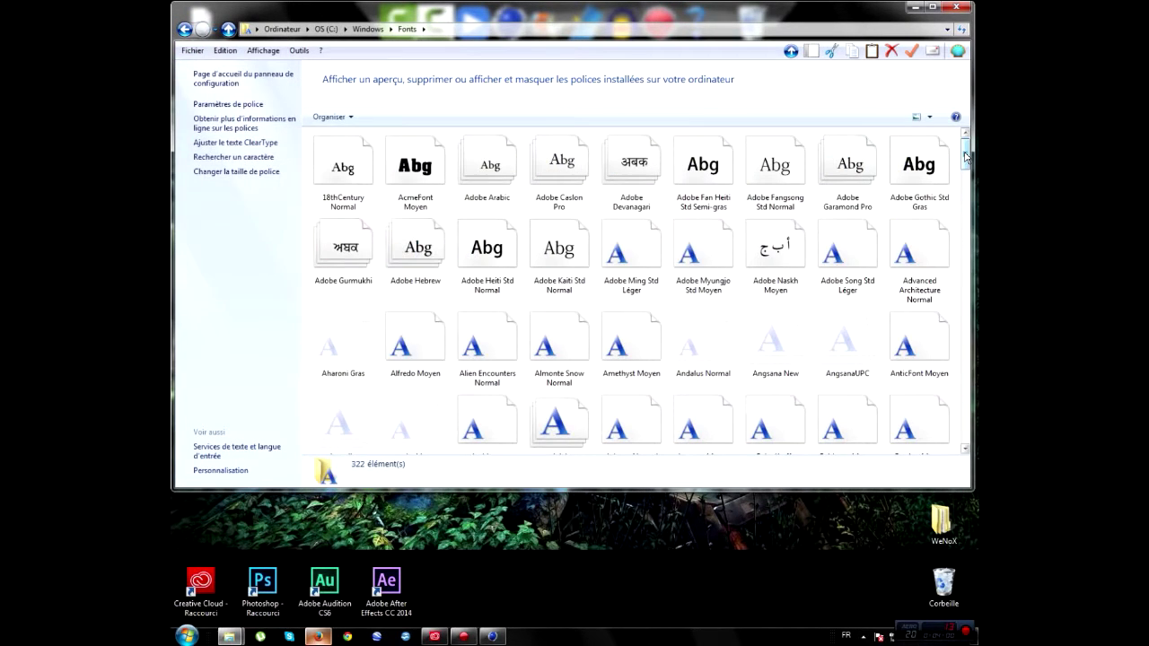
click(966, 11)
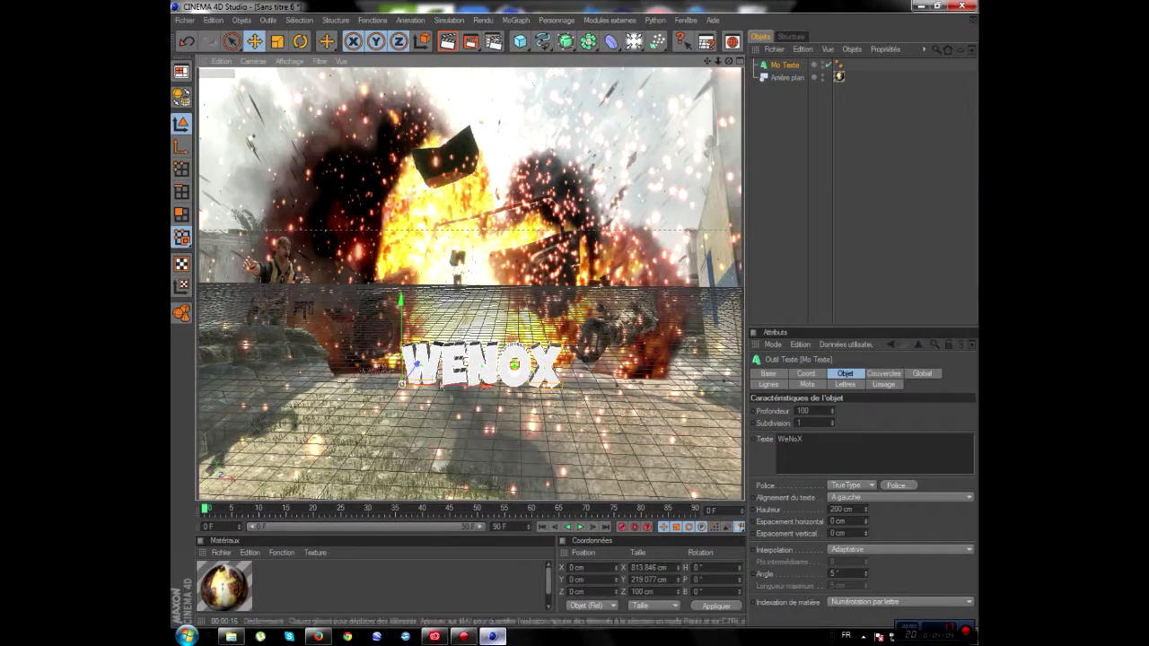
- Create a new material and set its colour to white (RGB 255, 255, 255)
click(345, 590)
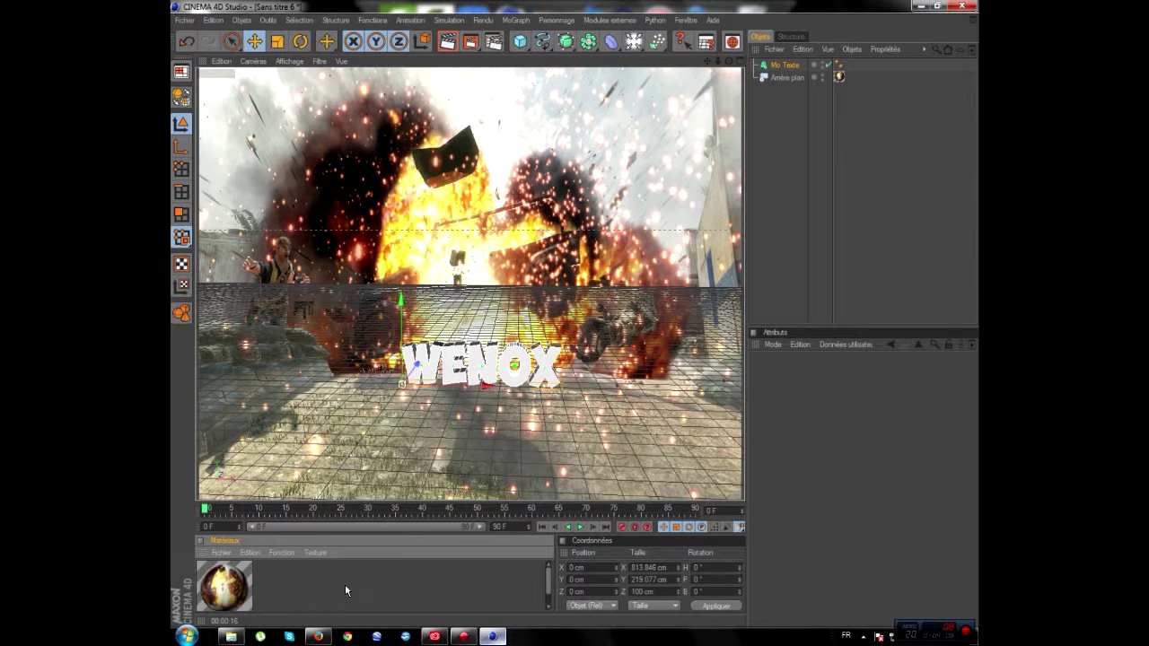
double_click(344, 589)
double_click(362, 589)
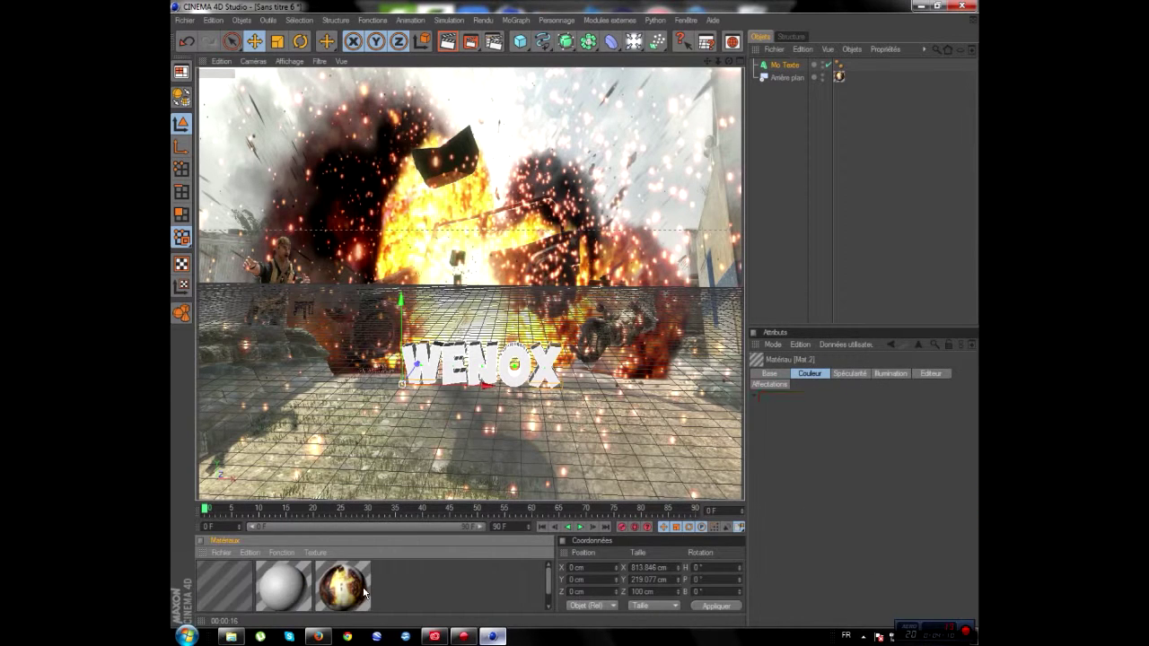
double_click(224, 588)
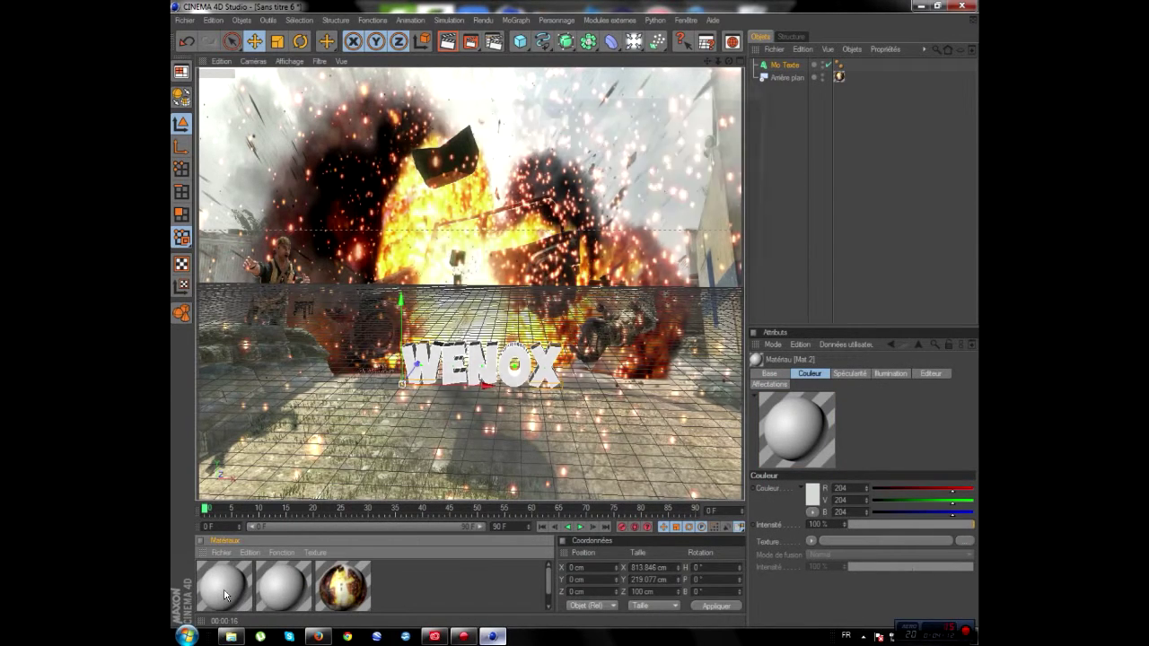
click(508, 137)
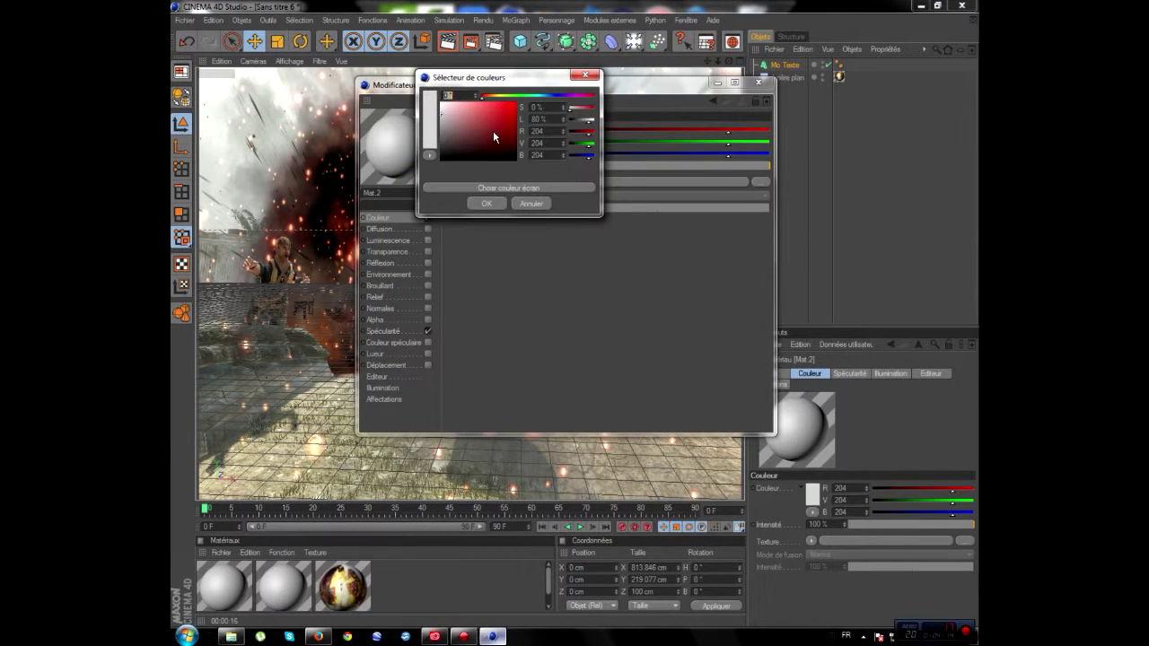
click(489, 205)
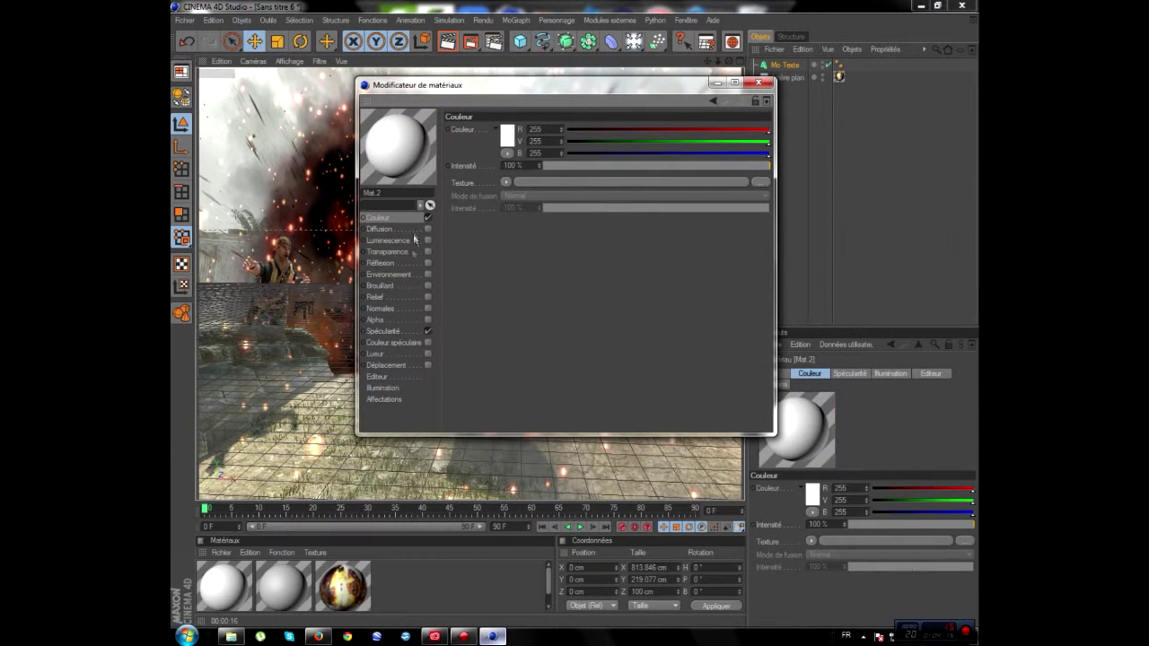
- Disable specularity on the white material and enable reflection with a Fresnel texture
click(427, 331)
click(428, 263)
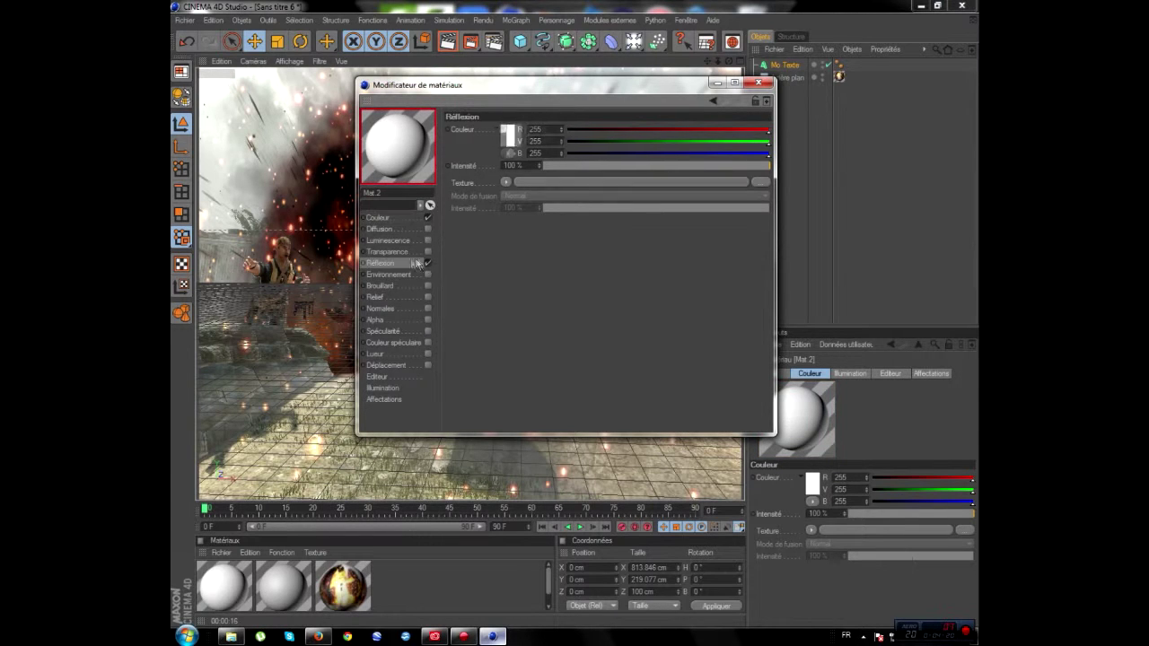
click(512, 194)
click(553, 347)
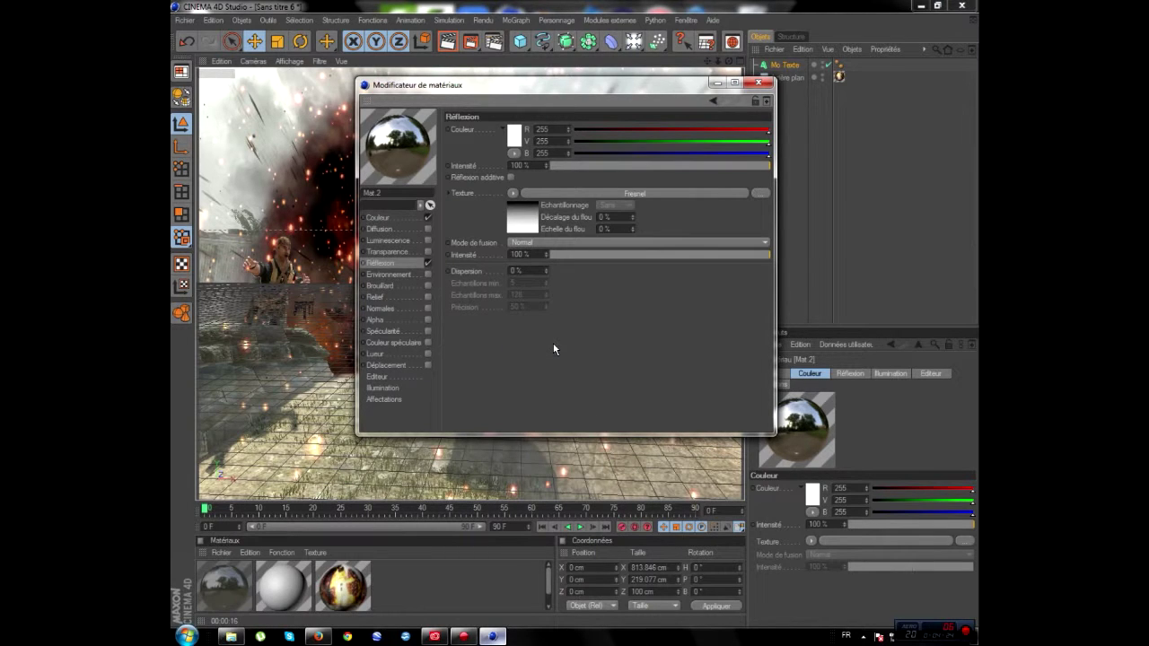
click(758, 82)
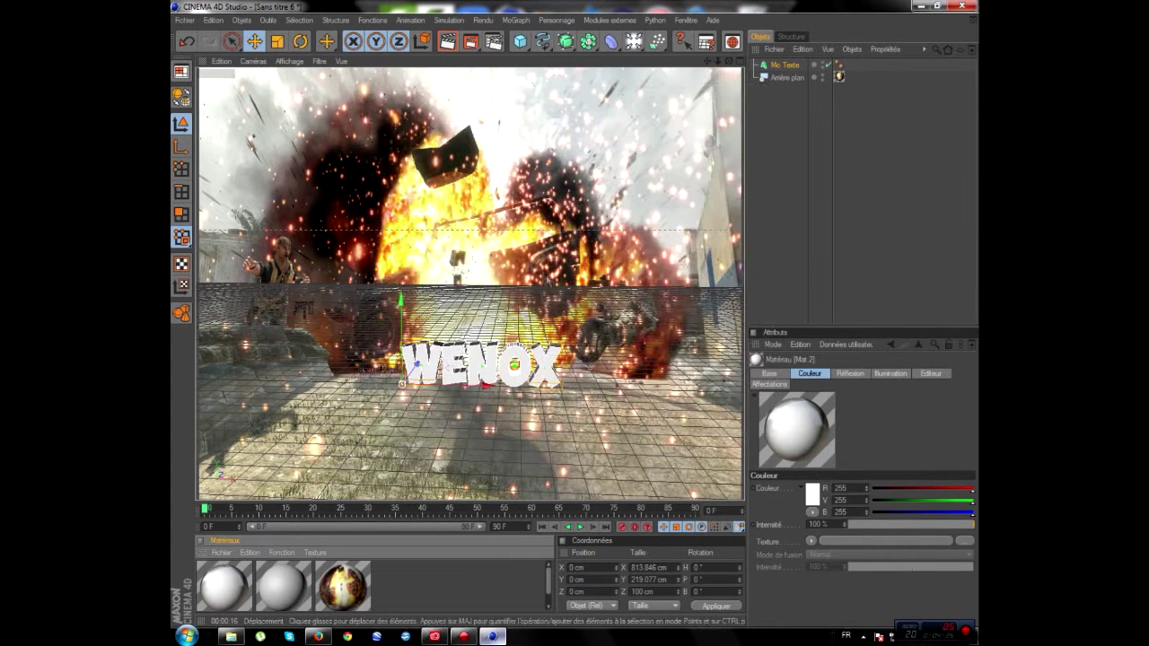
- Delete the spare grey material and duplicate the white reflective material
click(289, 593)
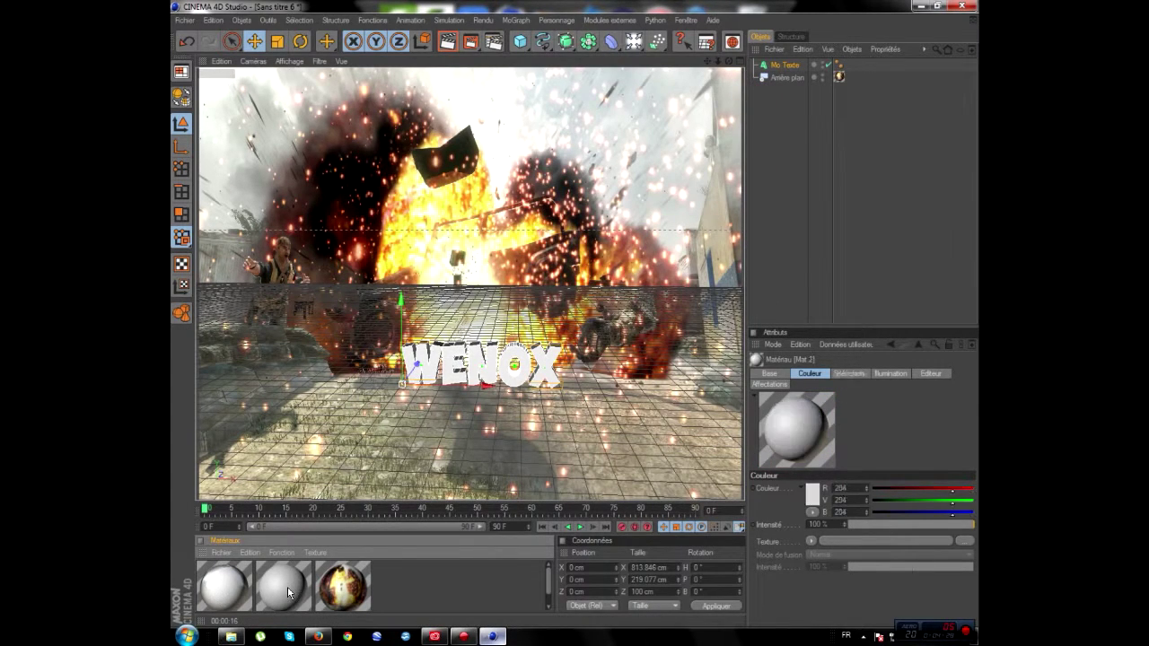
key(Delete)
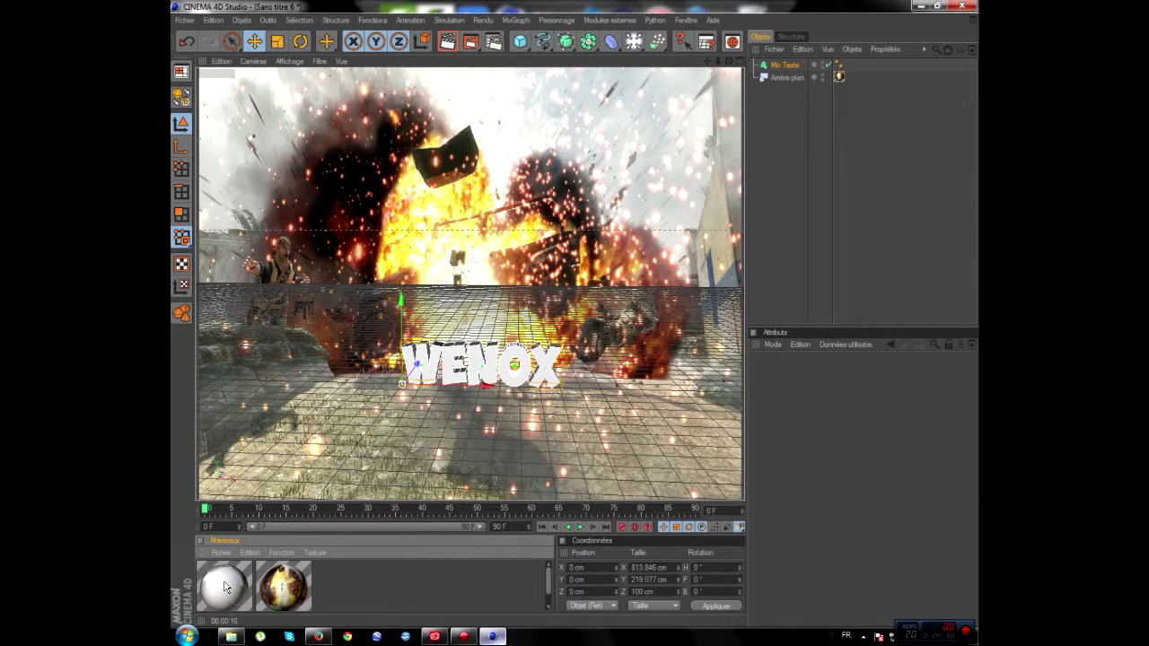
click(224, 588)
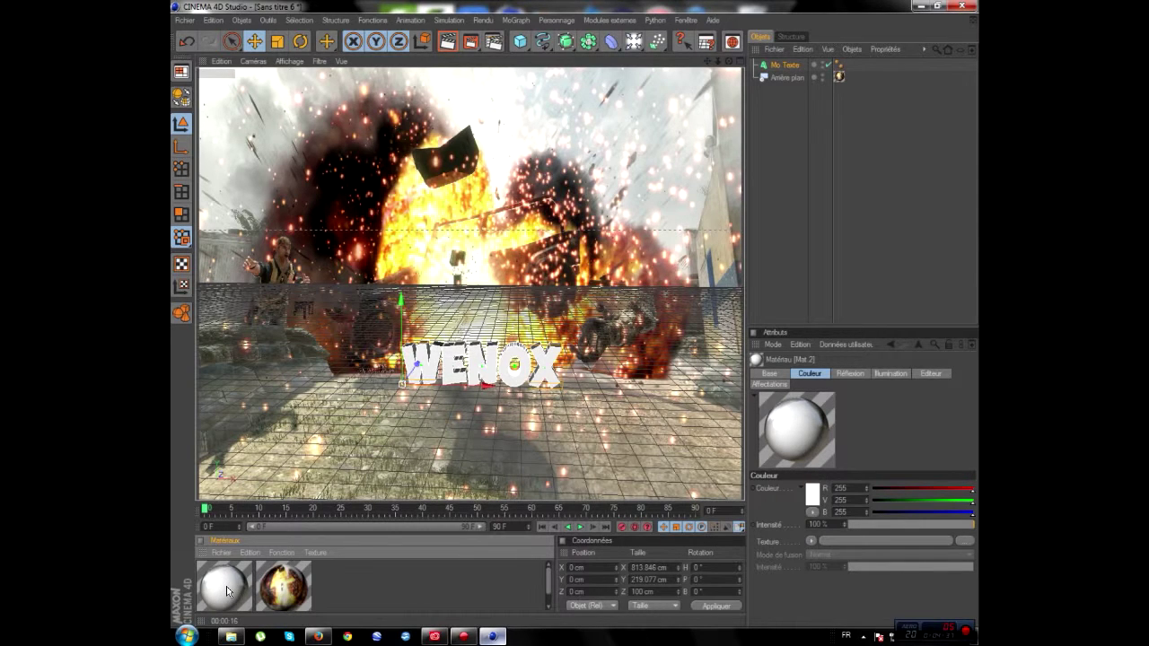
double_click(339, 579)
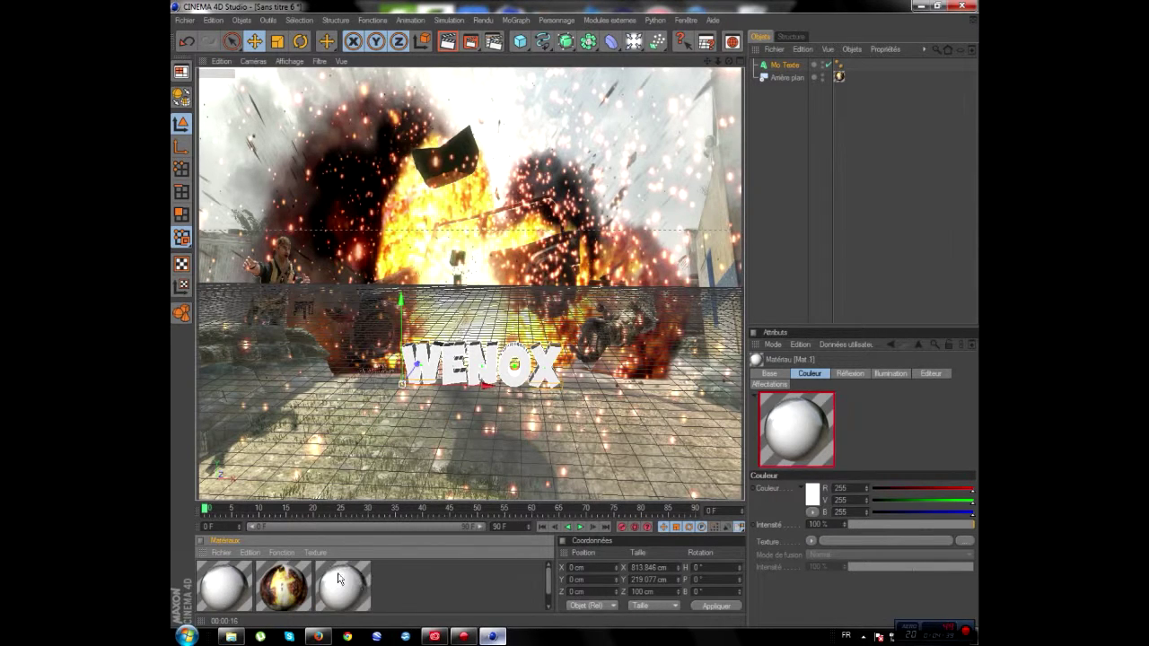
click(406, 583)
- Set the reflection colour of the duplicated material to green (RGB 46, 255, 0)
double_click(356, 573)
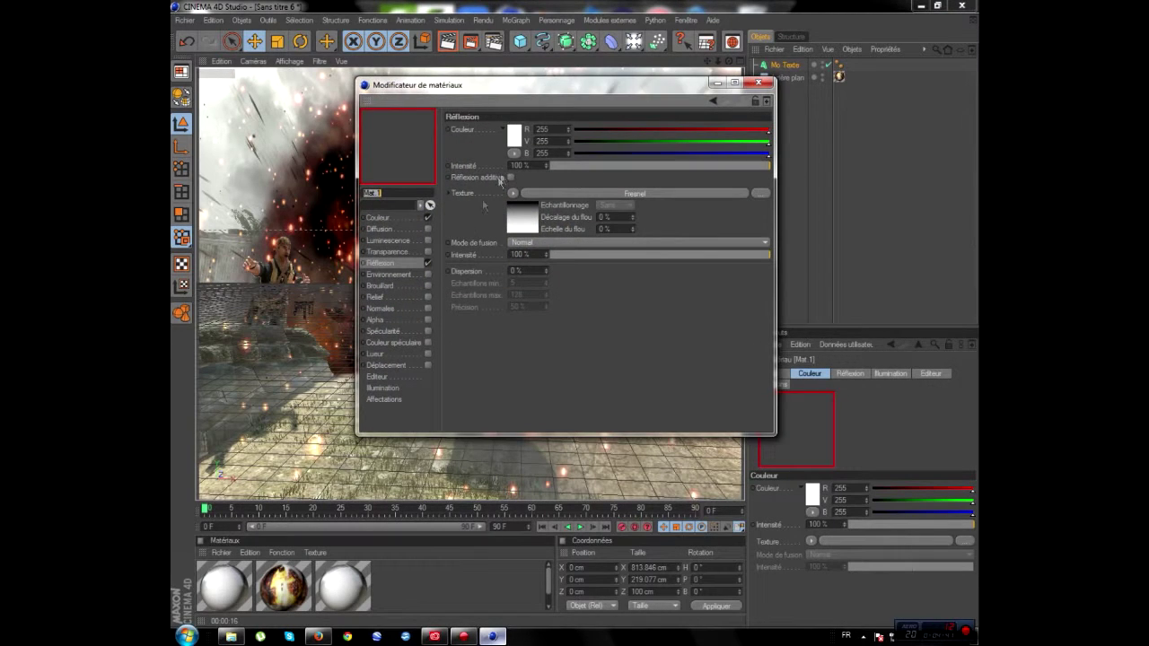
click(483, 129)
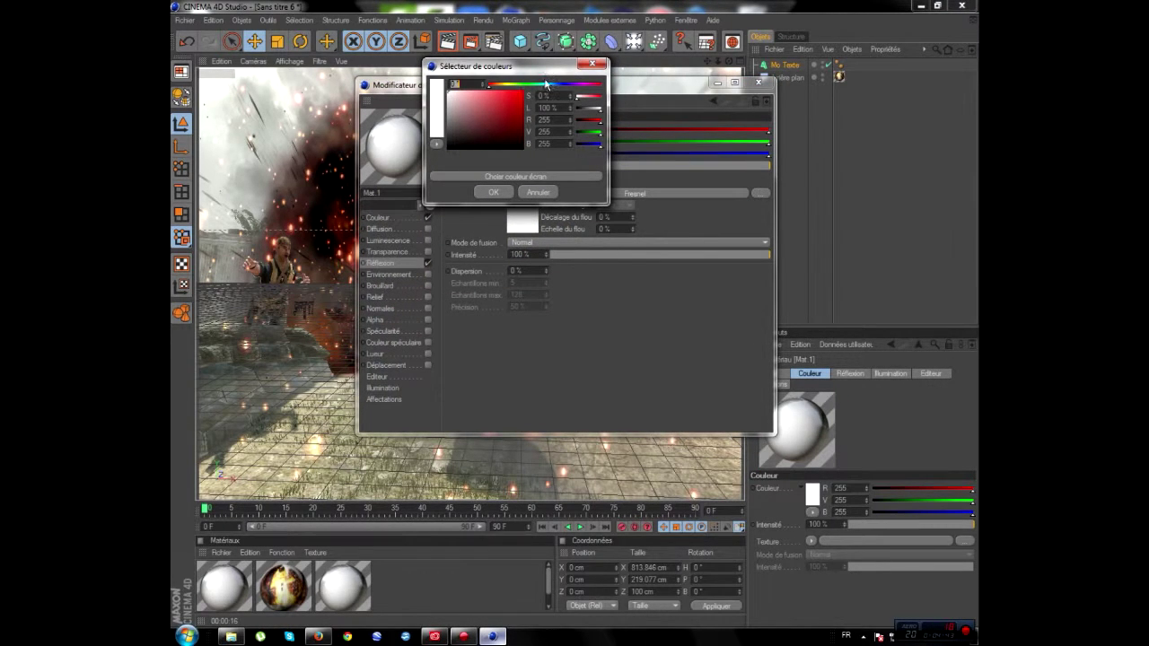
click(523, 83)
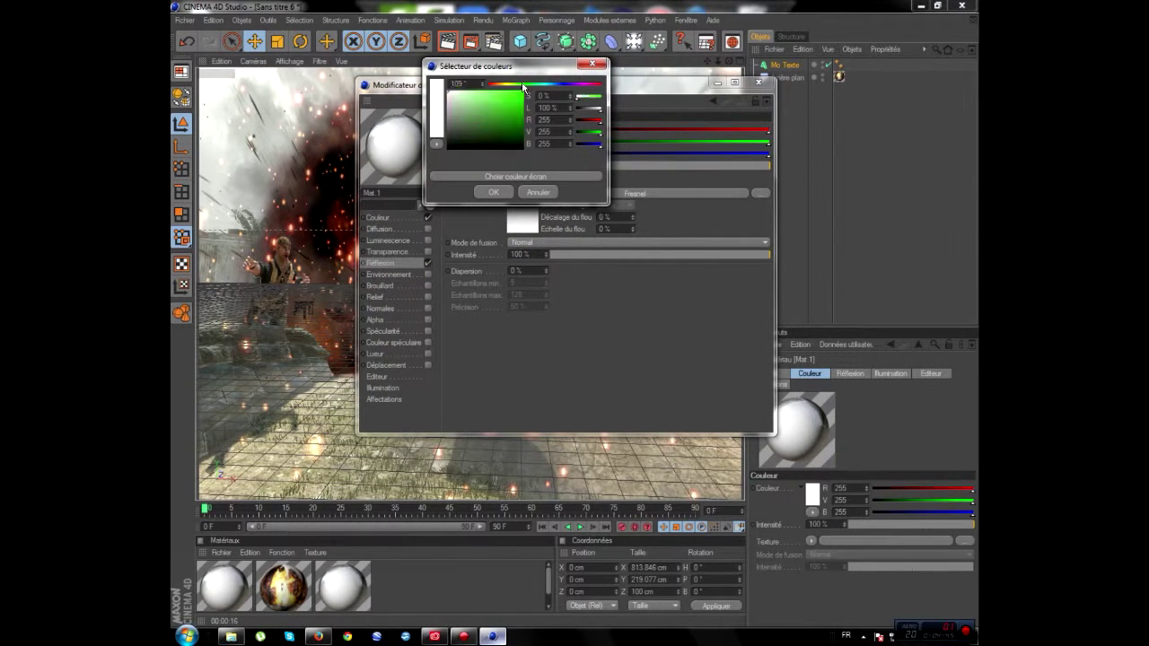
click(506, 121)
click(525, 107)
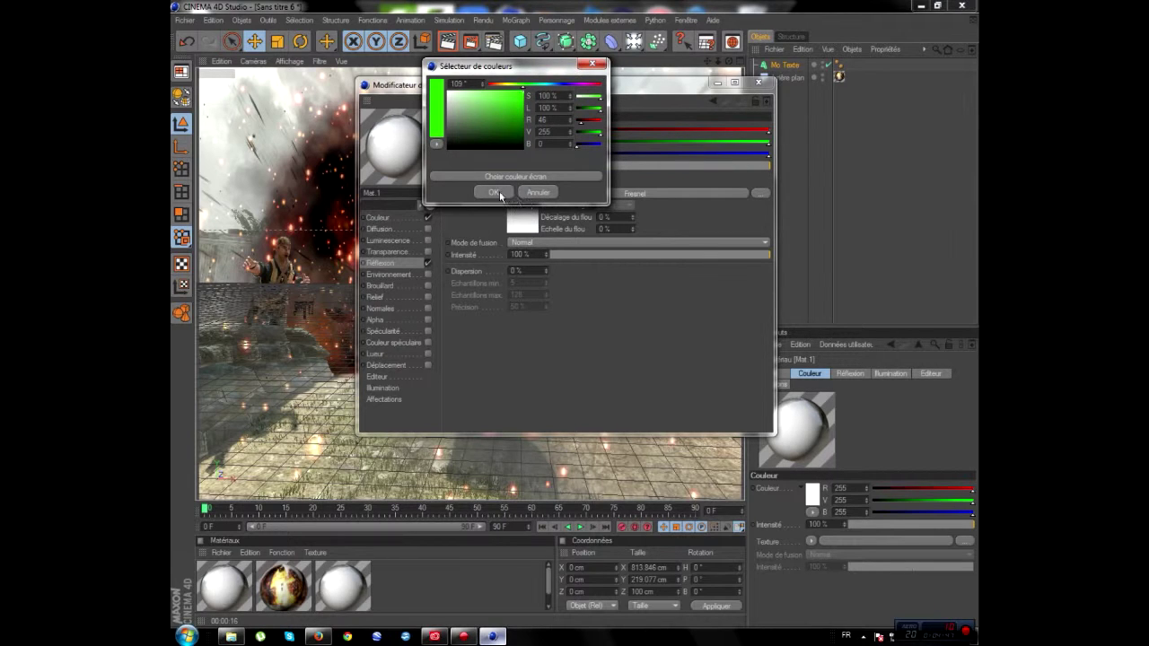
click(497, 192)
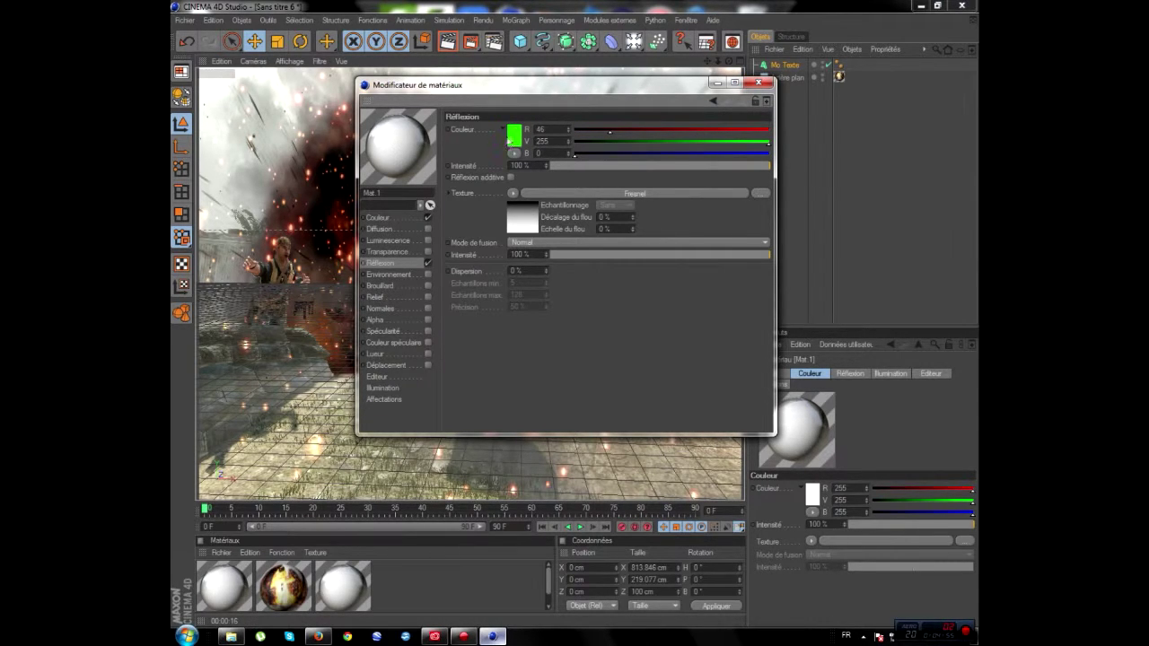
click(515, 134)
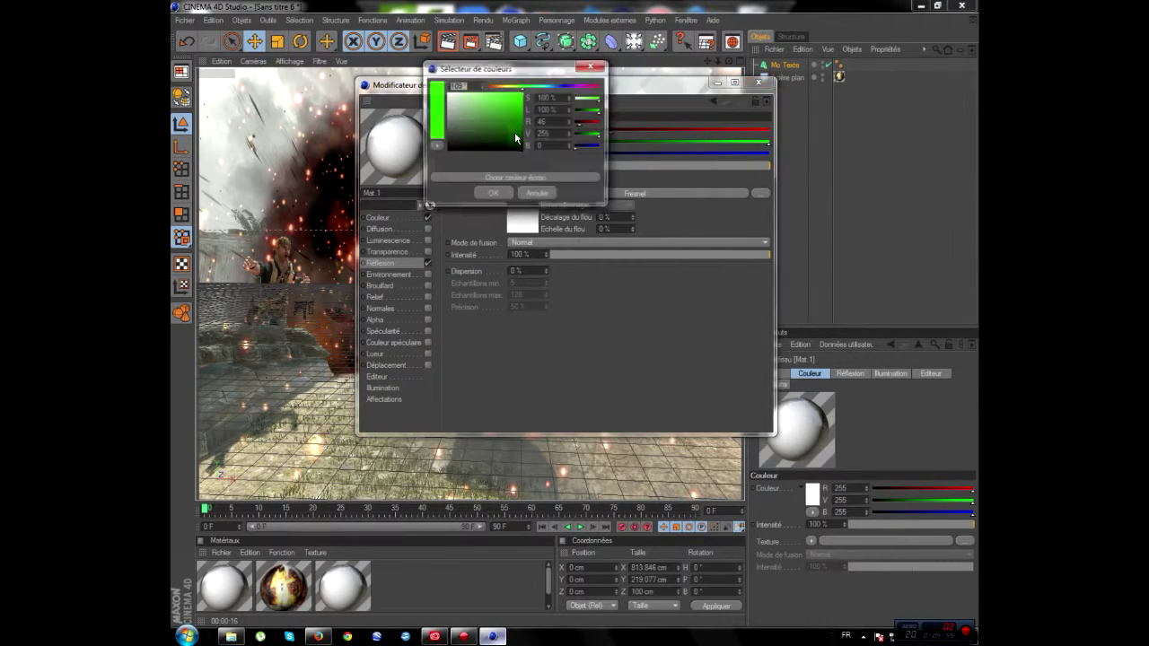
click(491, 194)
click(756, 82)
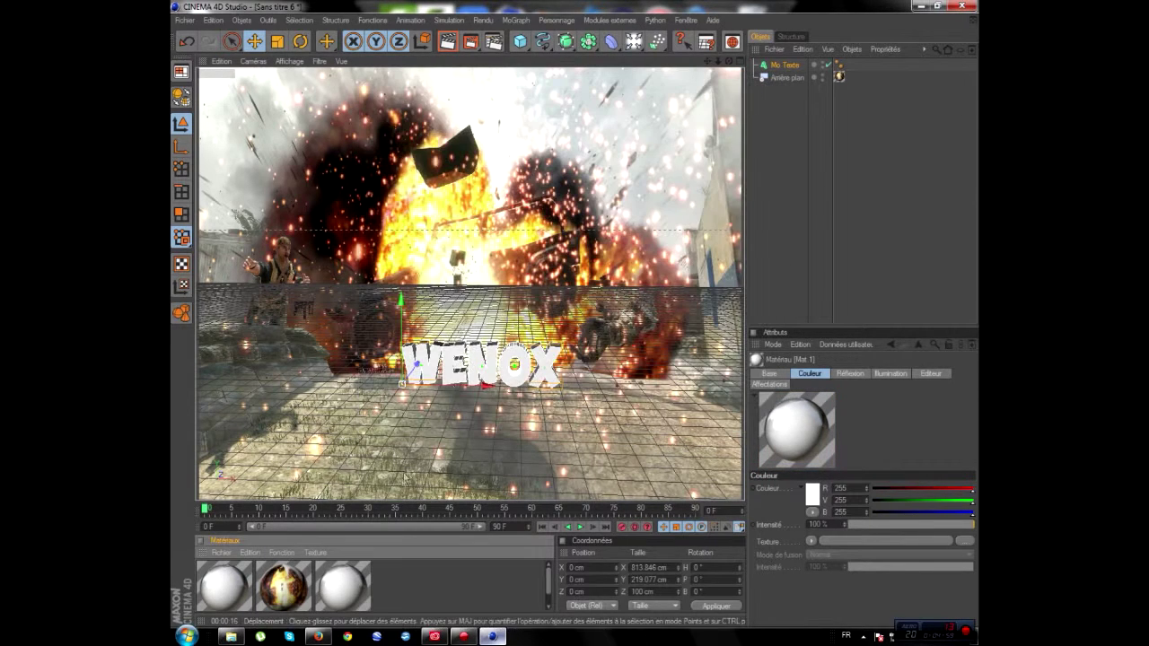
double_click(349, 584)
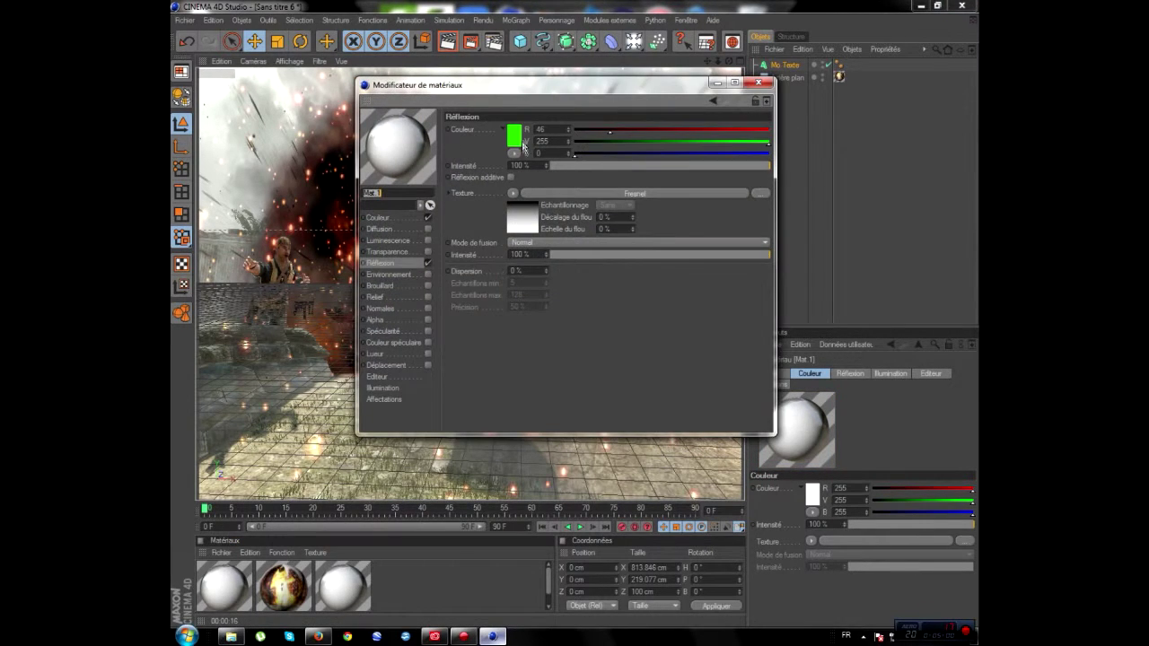
click(759, 81)
- Set the base colour of the duplicated reflective material to green (RGB 12, 255, 0)
click(813, 494)
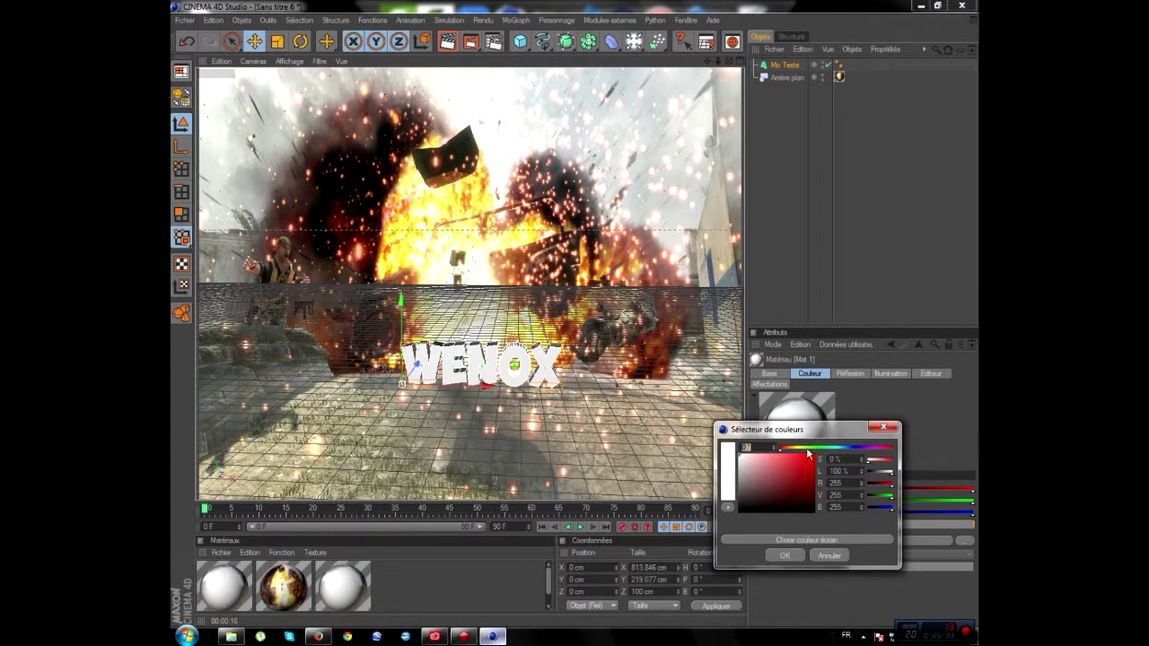
click(813, 455)
click(817, 447)
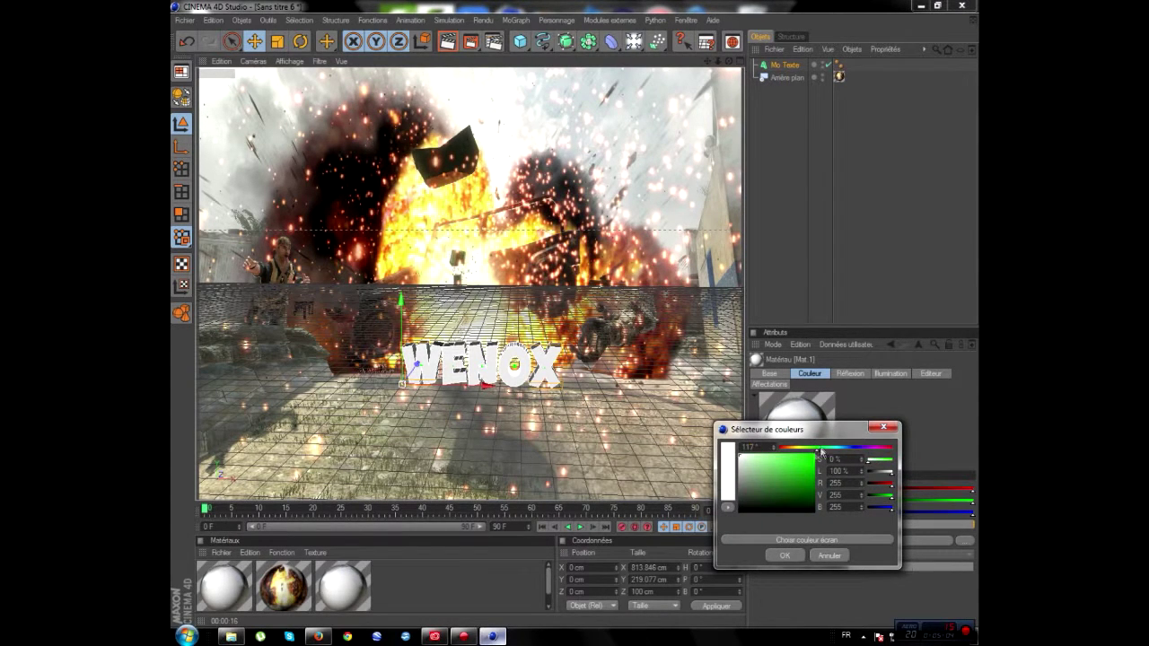
click(788, 553)
click(416, 593)
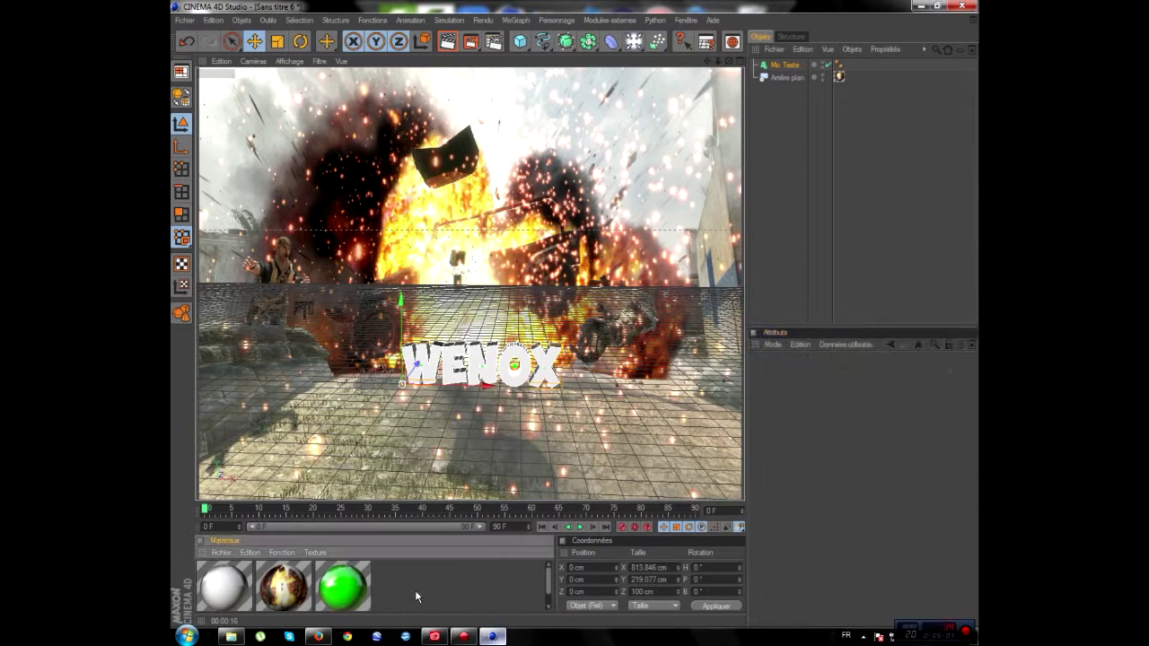
- Apply both the green and the white reflective materials to the WeNoX text object
click(339, 589)
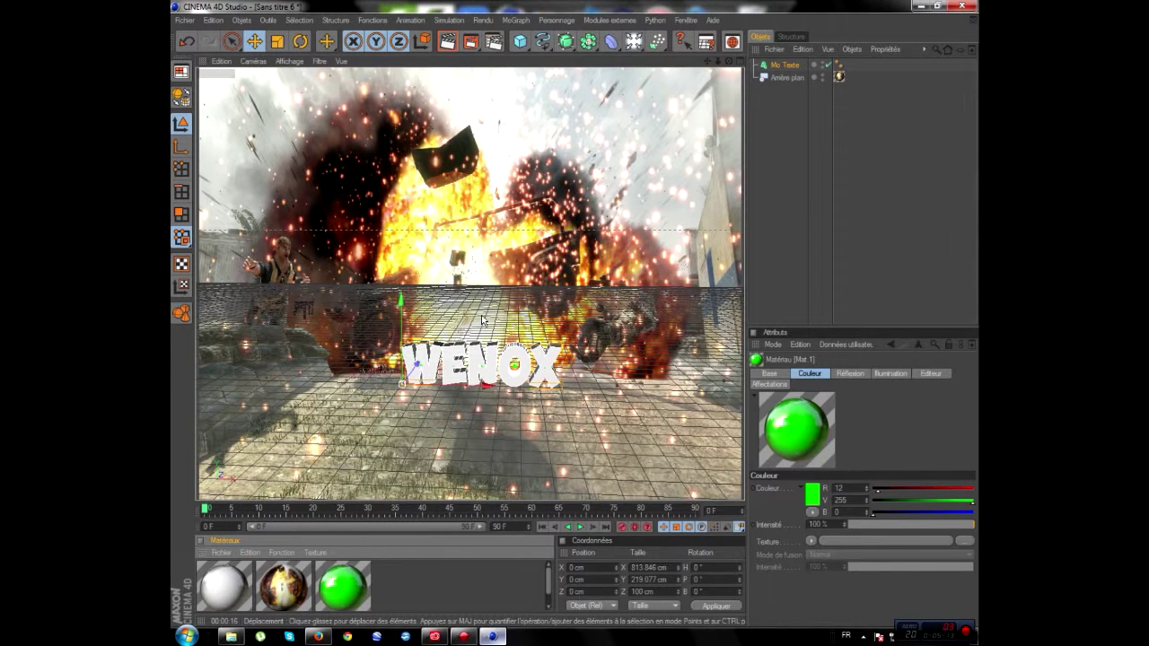
click(422, 584)
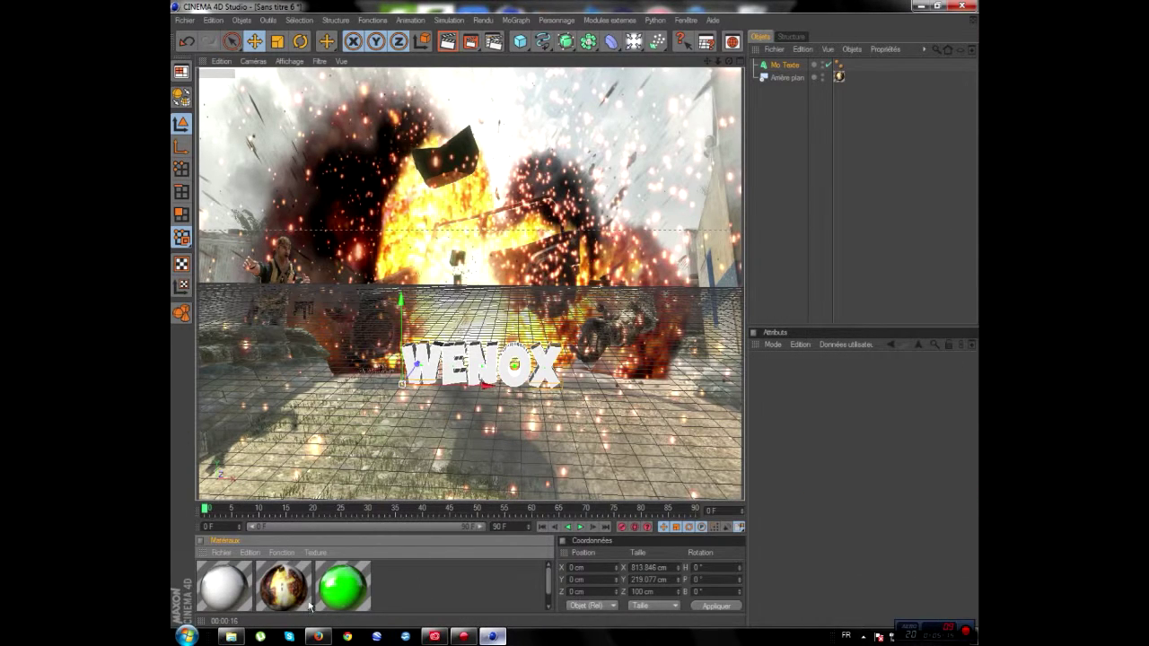
drag(349, 600, 532, 382)
click(443, 583)
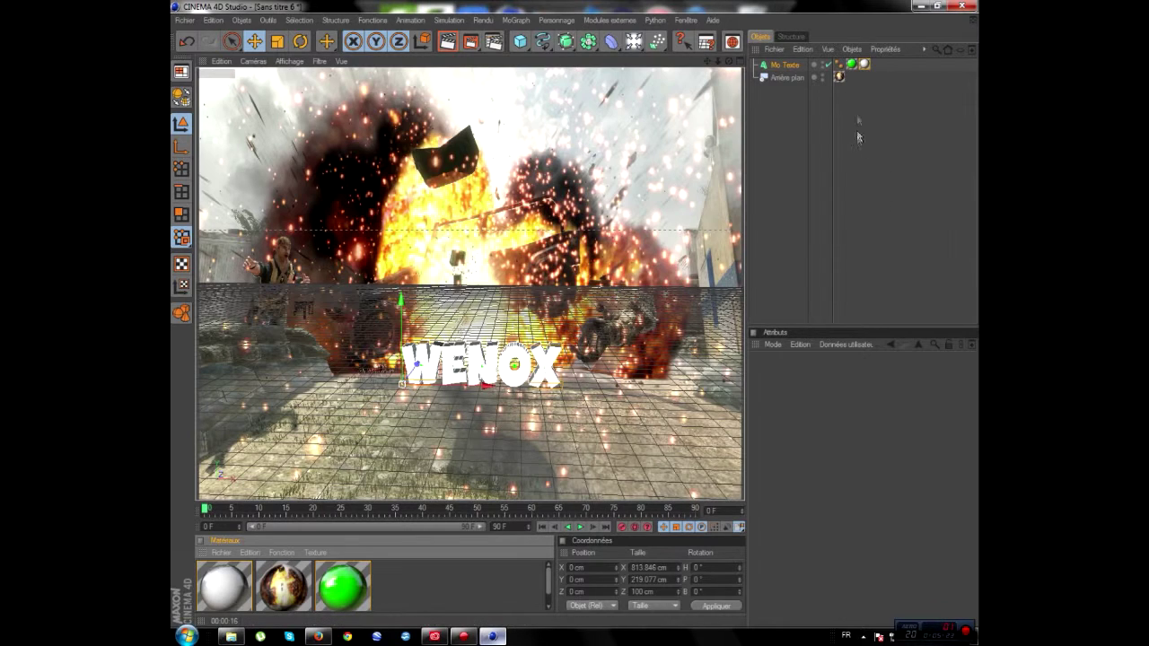
- Set the projection type of both texture tags on the text to Cubique
drag(863, 66, 849, 74)
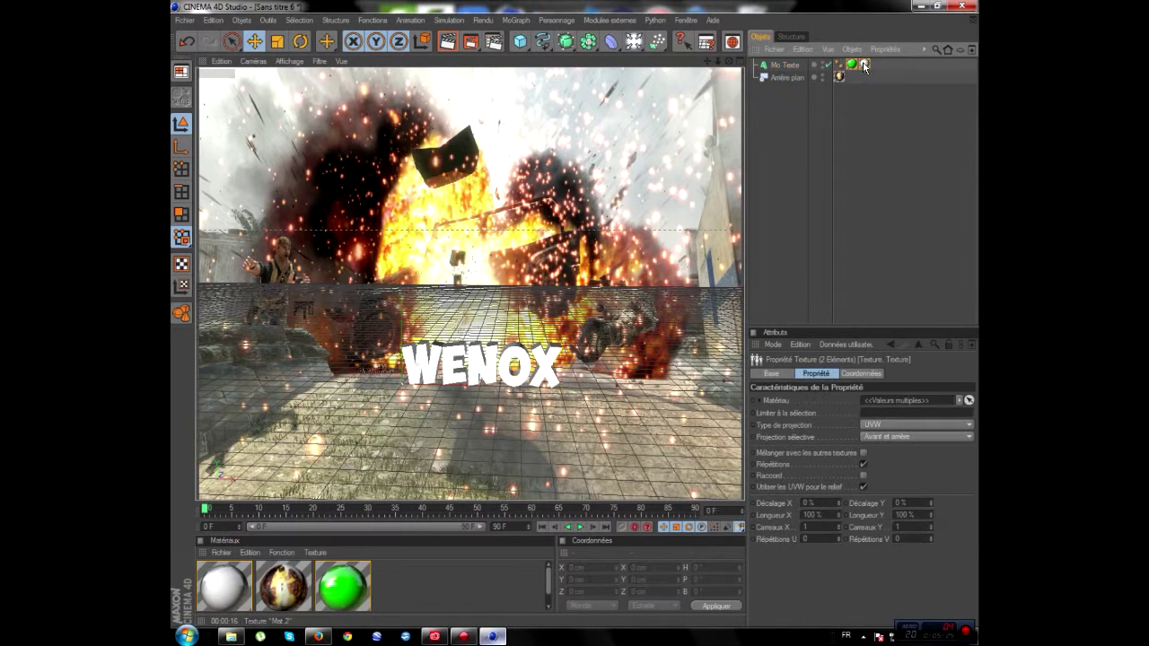
click(873, 428)
click(884, 473)
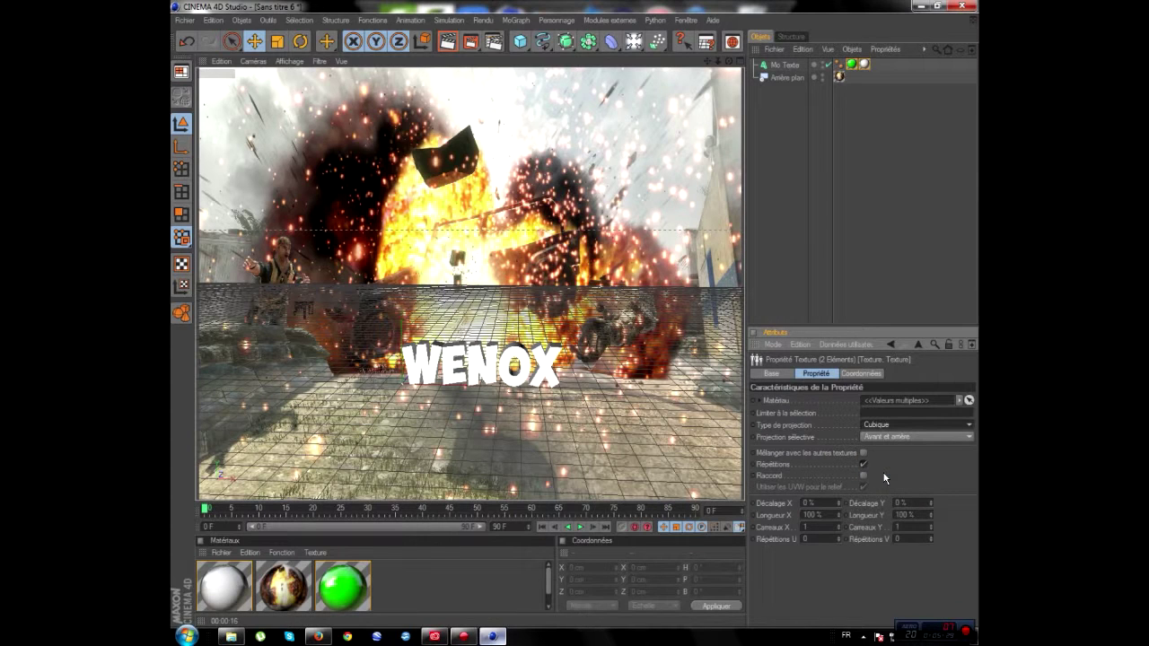
- Remove the white and green texture tags from the text, rendering the view between the two removals
click(864, 66)
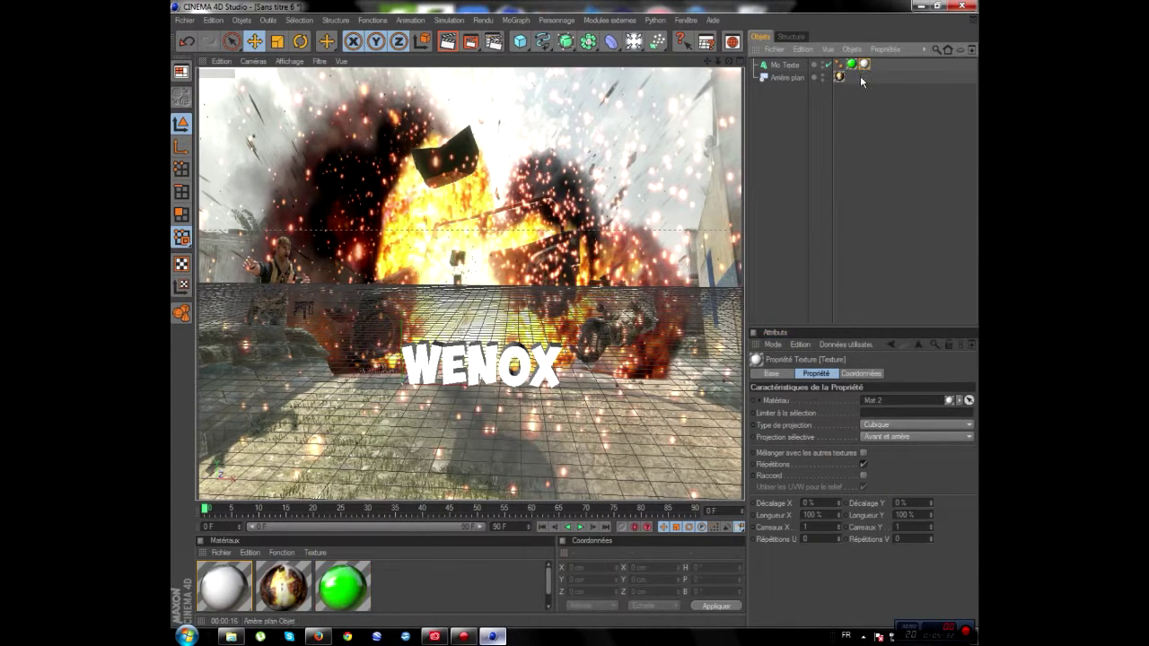
key(Delete)
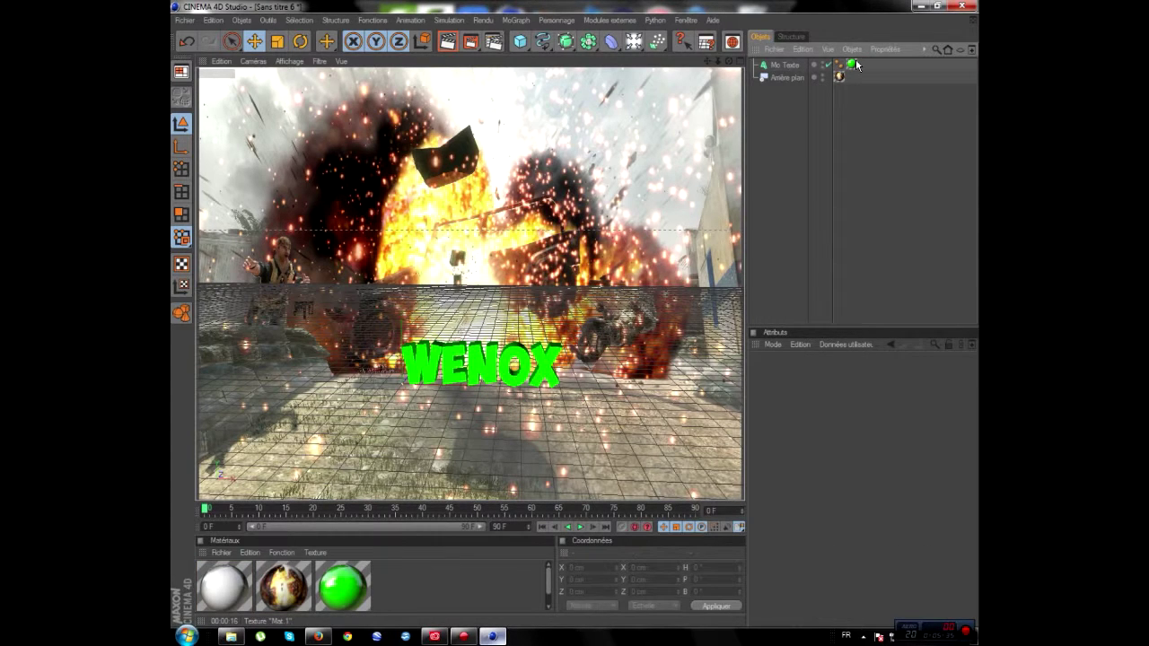
click(447, 41)
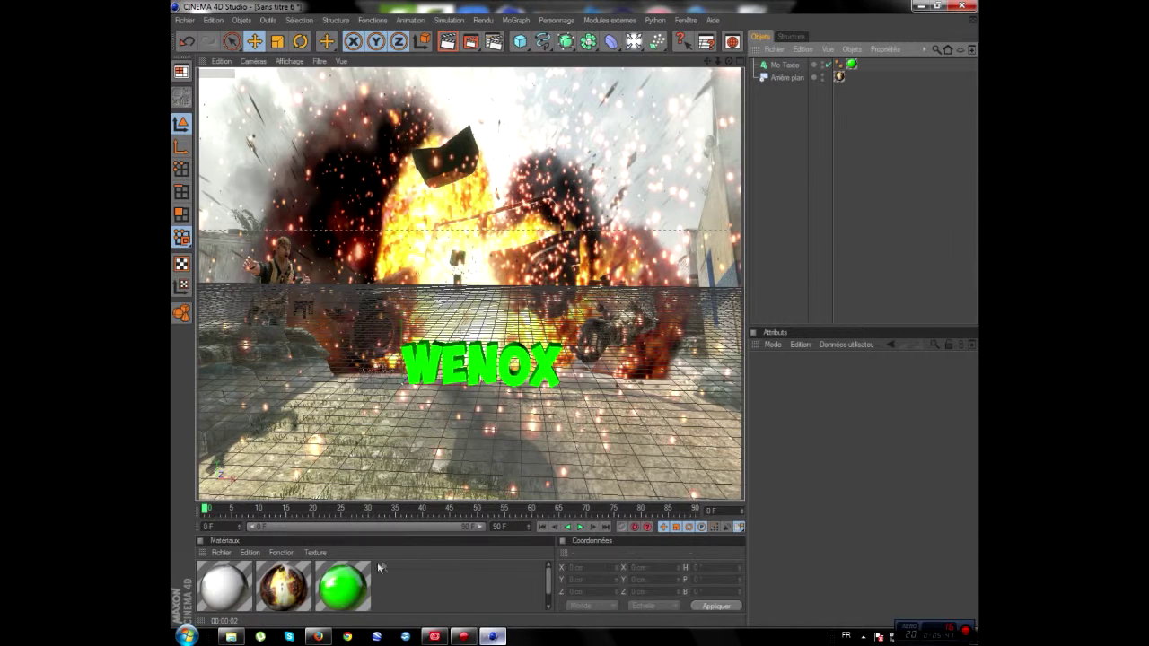
click(851, 64)
key(Delete)
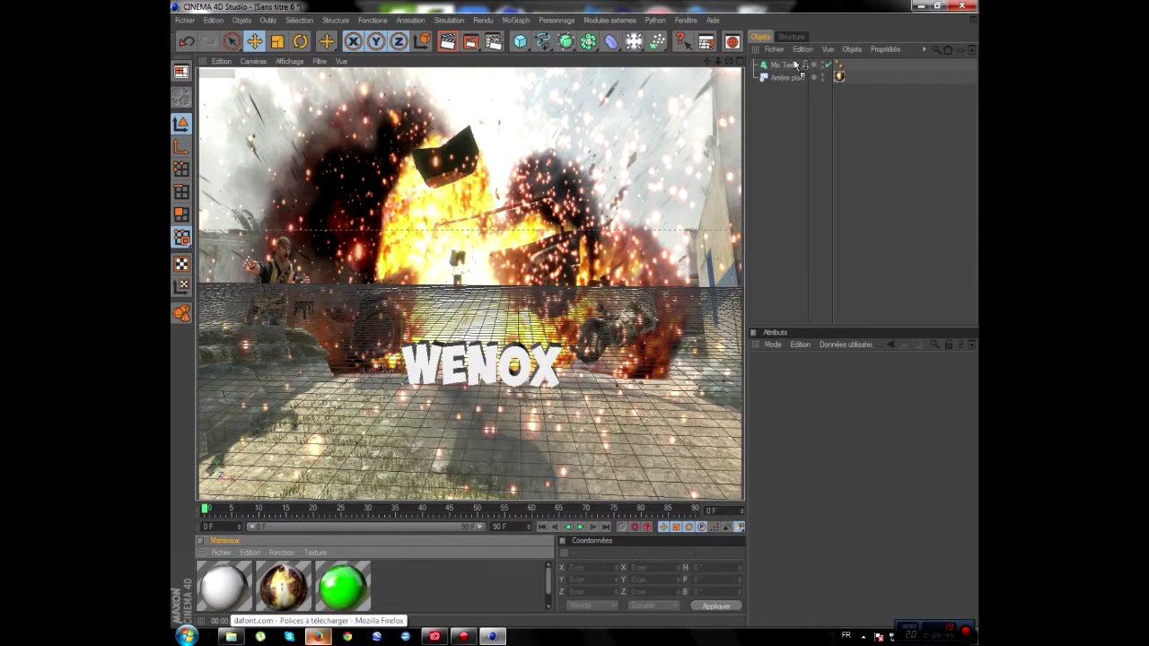
- Reapply the green and white materials to the WeNoX text and break it into 40 random pieces with Thrausi
drag(793, 66, 794, 67)
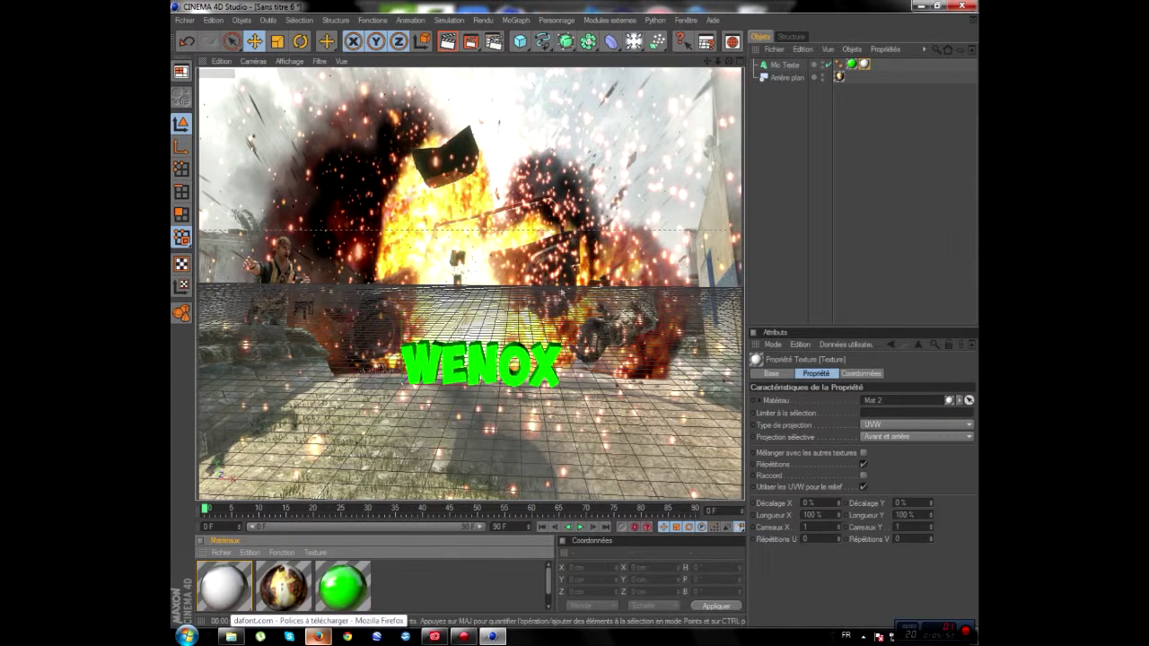
click(790, 64)
click(608, 20)
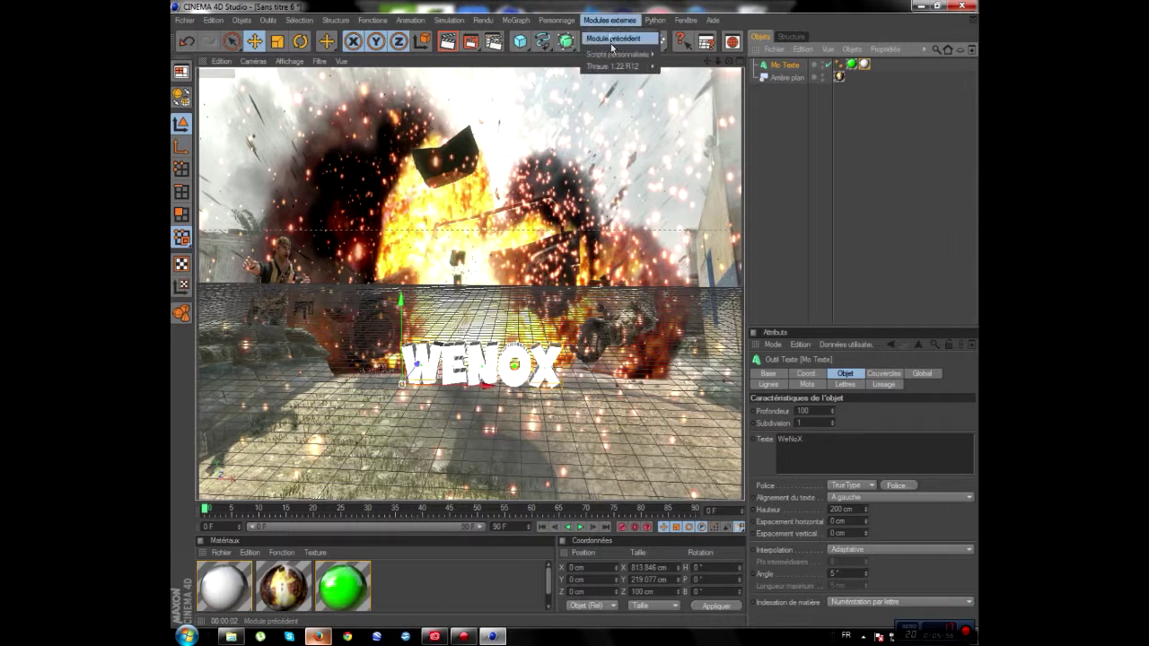
mouse_move(615, 70)
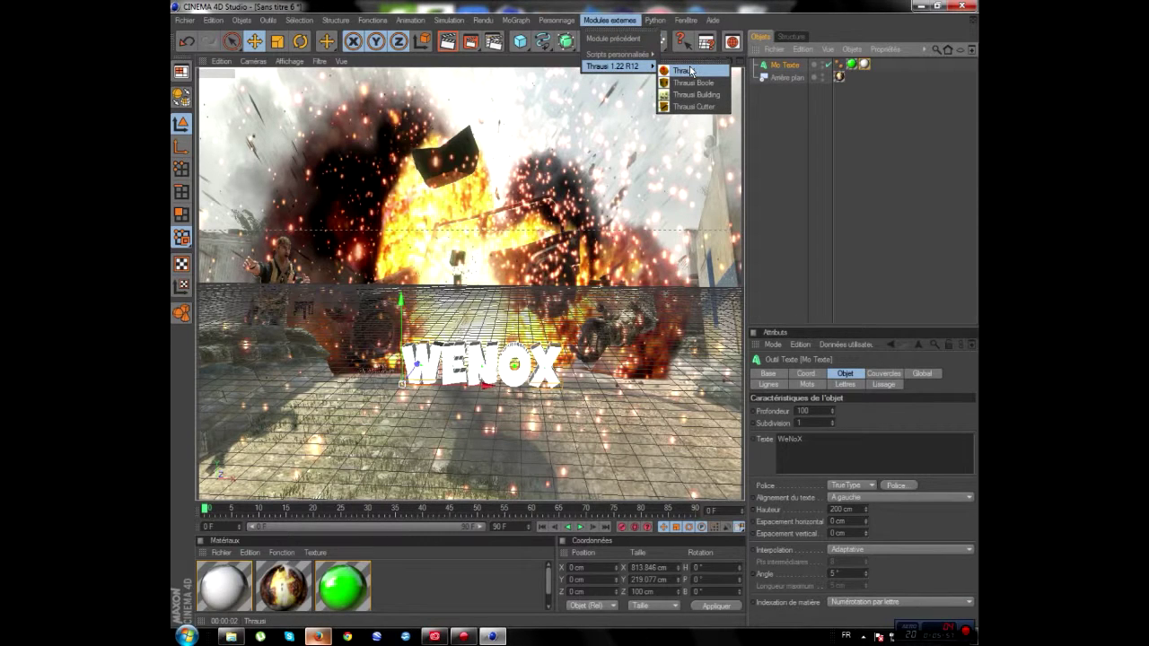
click(690, 71)
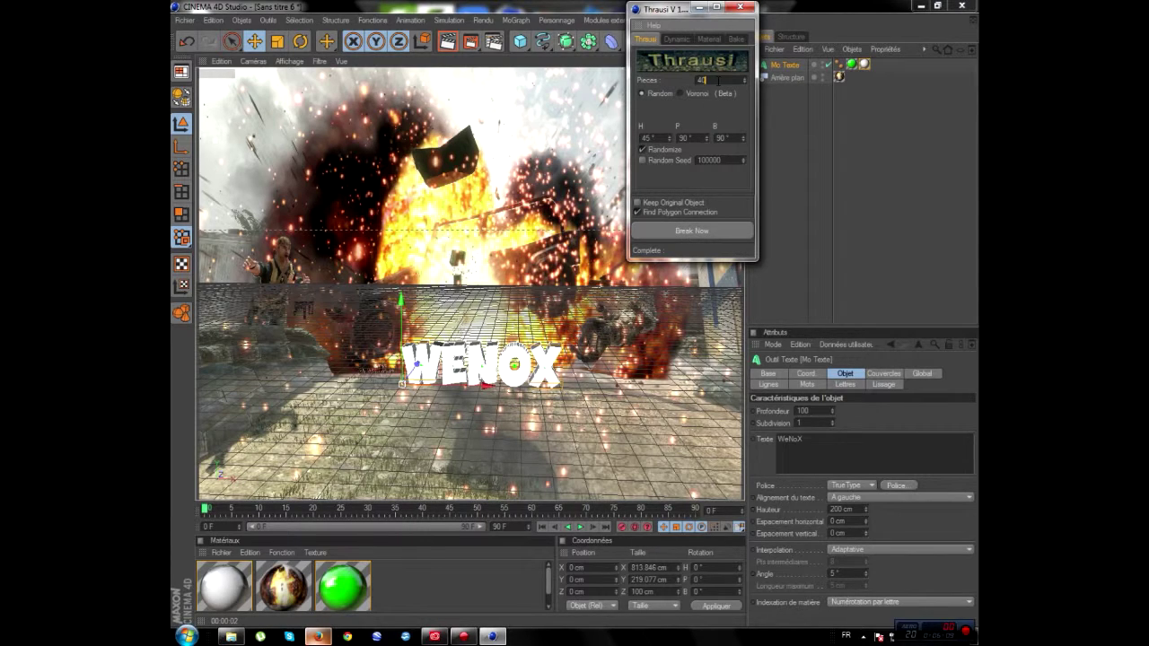
text(40)
click(708, 230)
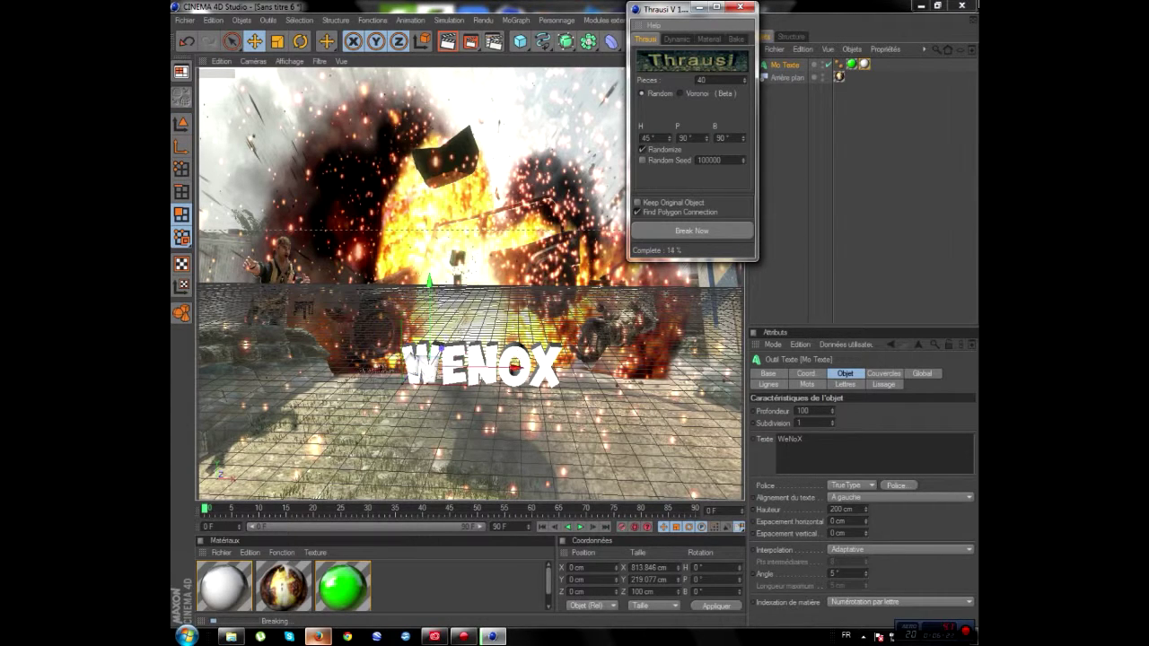
- Switch to Firefox and open YouTube in a new tab, checking Thrausi's progress in Cinema 4D once
click(316, 636)
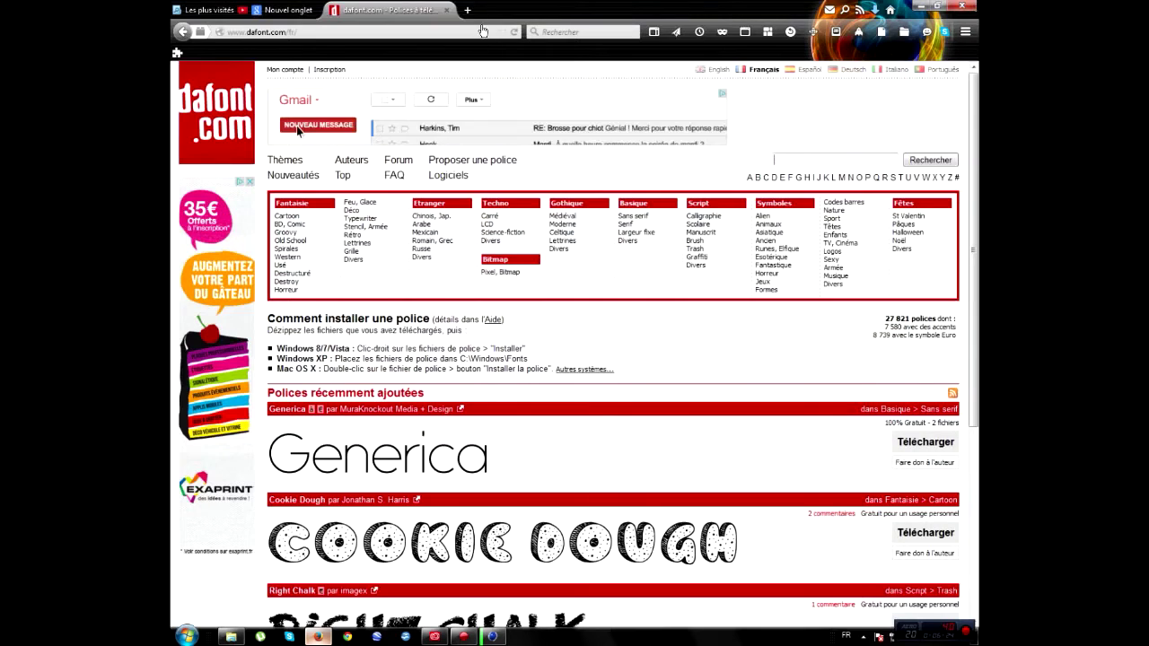
key(ctrl+t)
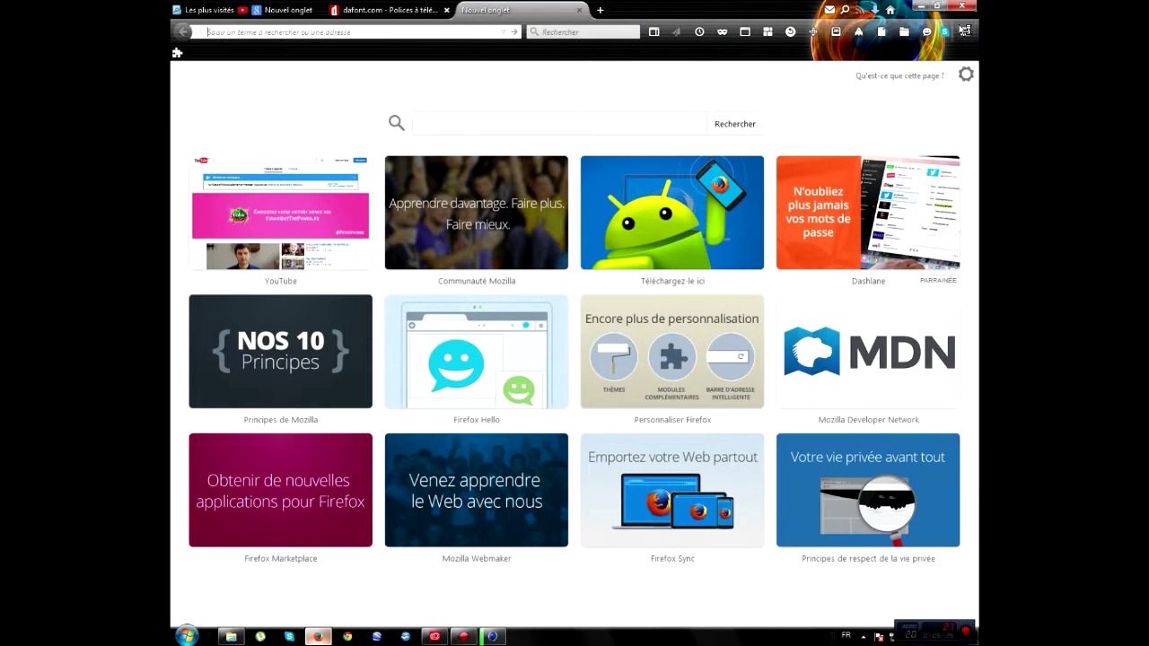
click(242, 10)
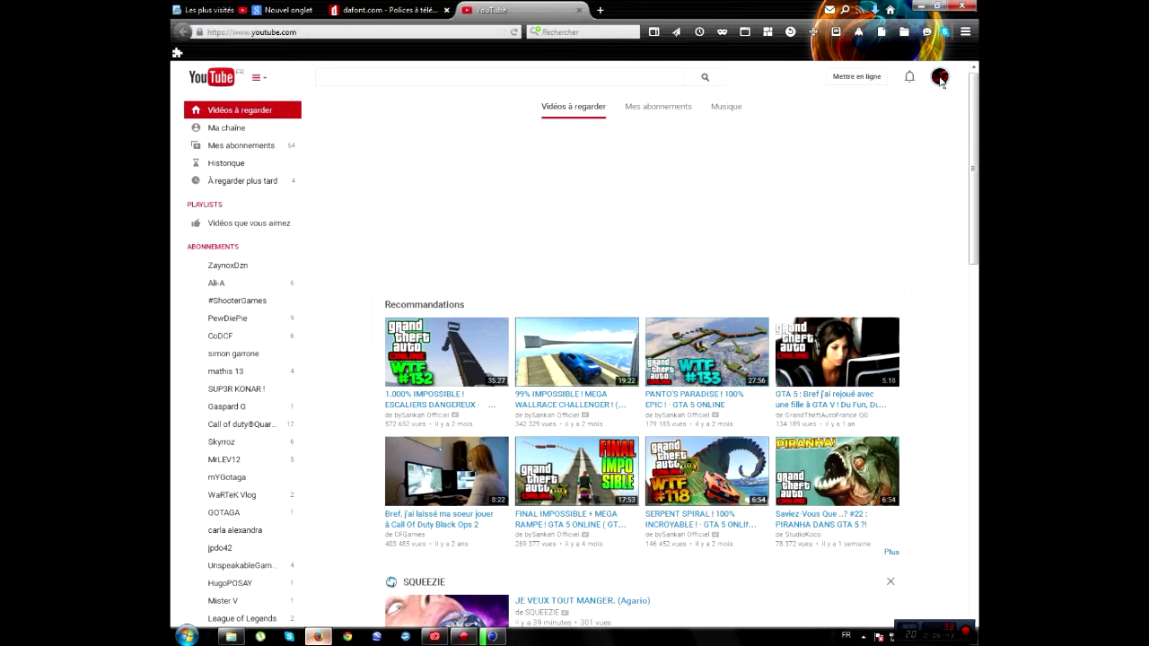
click(492, 637)
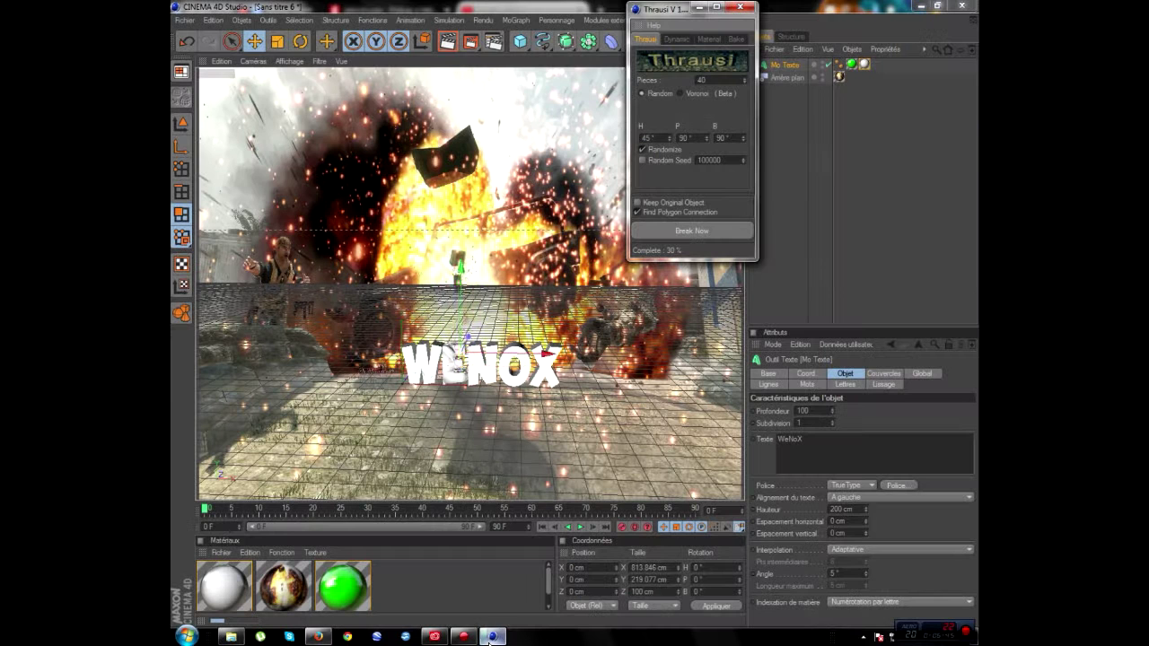
click(318, 637)
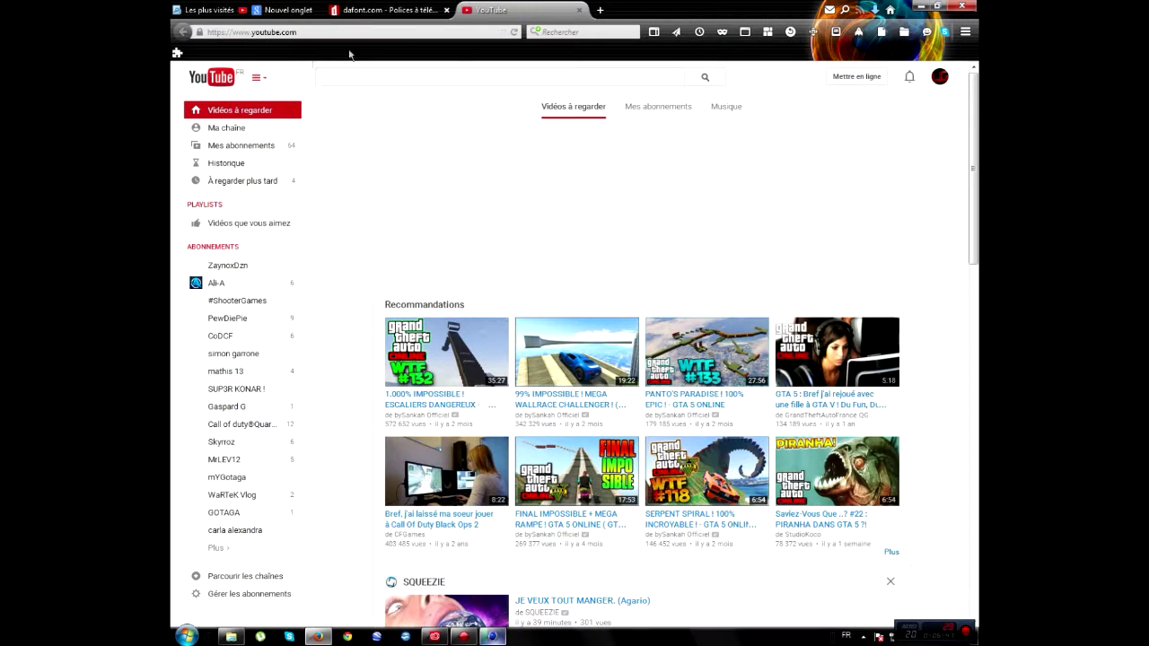
- Open the channel account's Google+ profile from YouTube
click(240, 131)
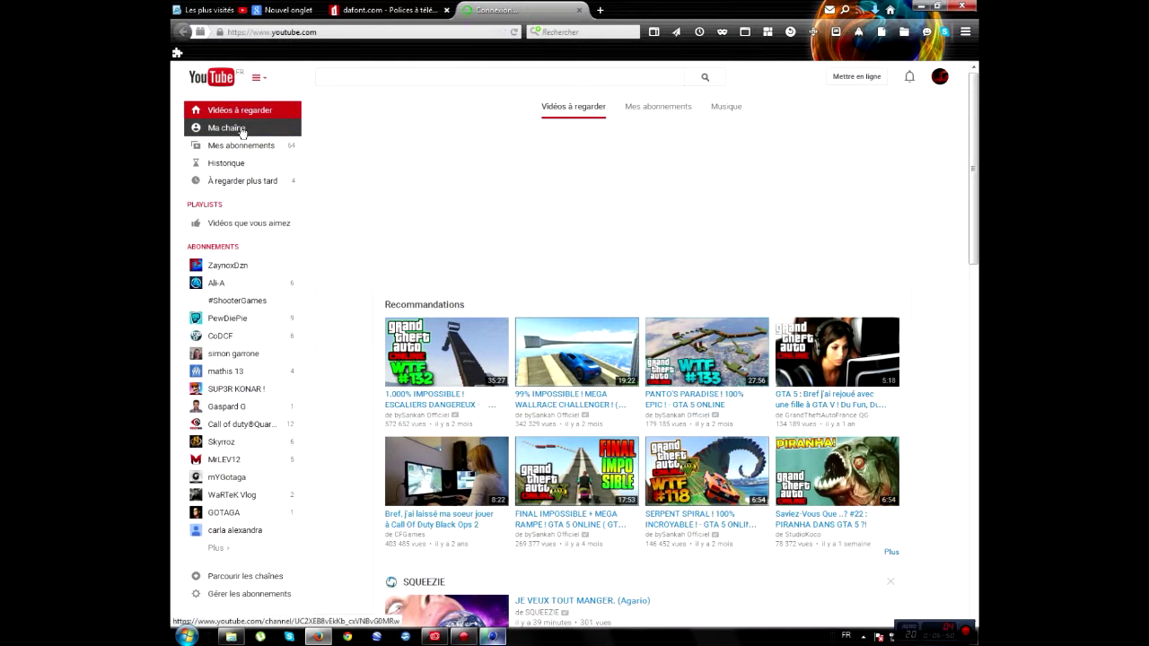
click(941, 81)
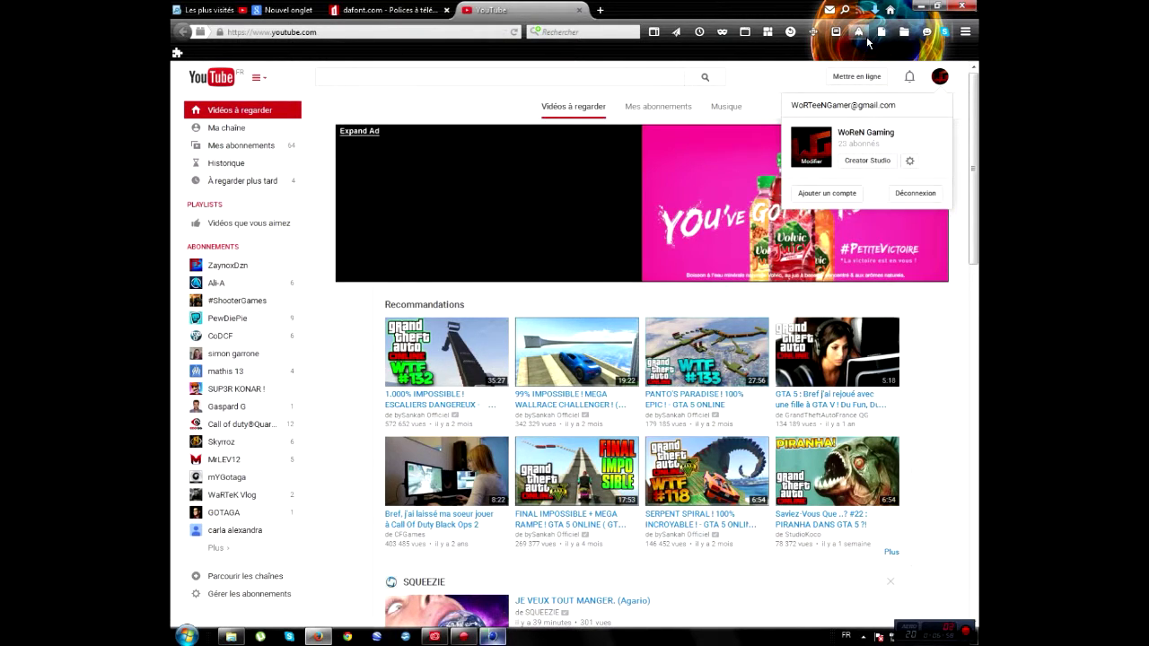
click(827, 144)
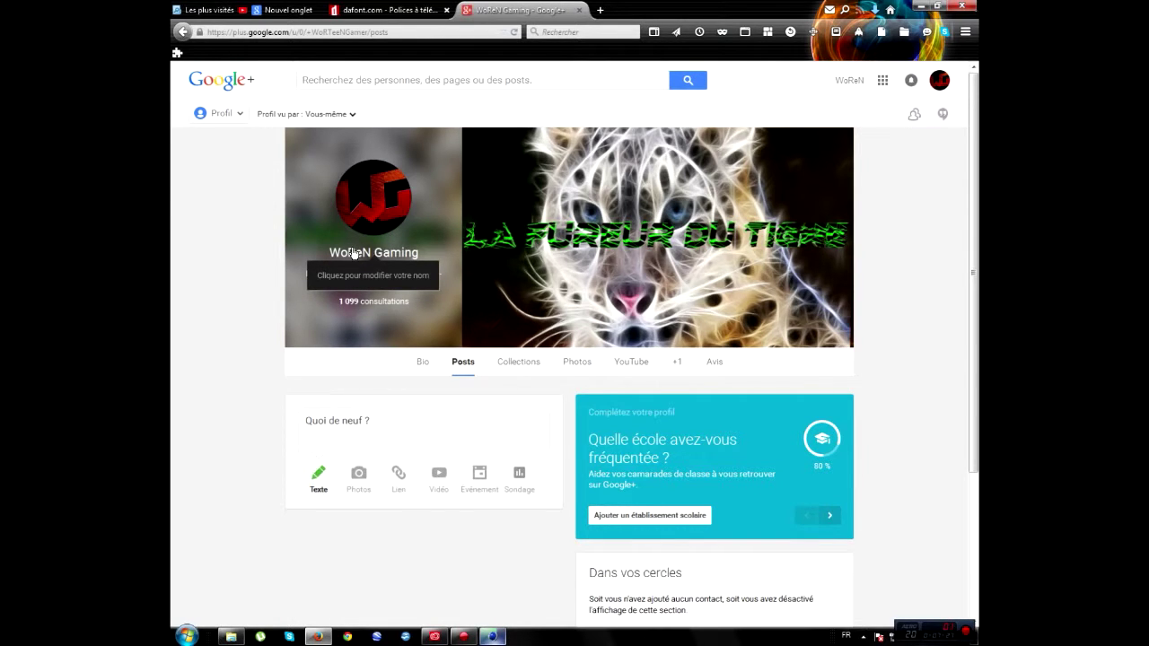
- Try to save a new first name on the Google+ profile, and leave the name dialog without saving
click(353, 253)
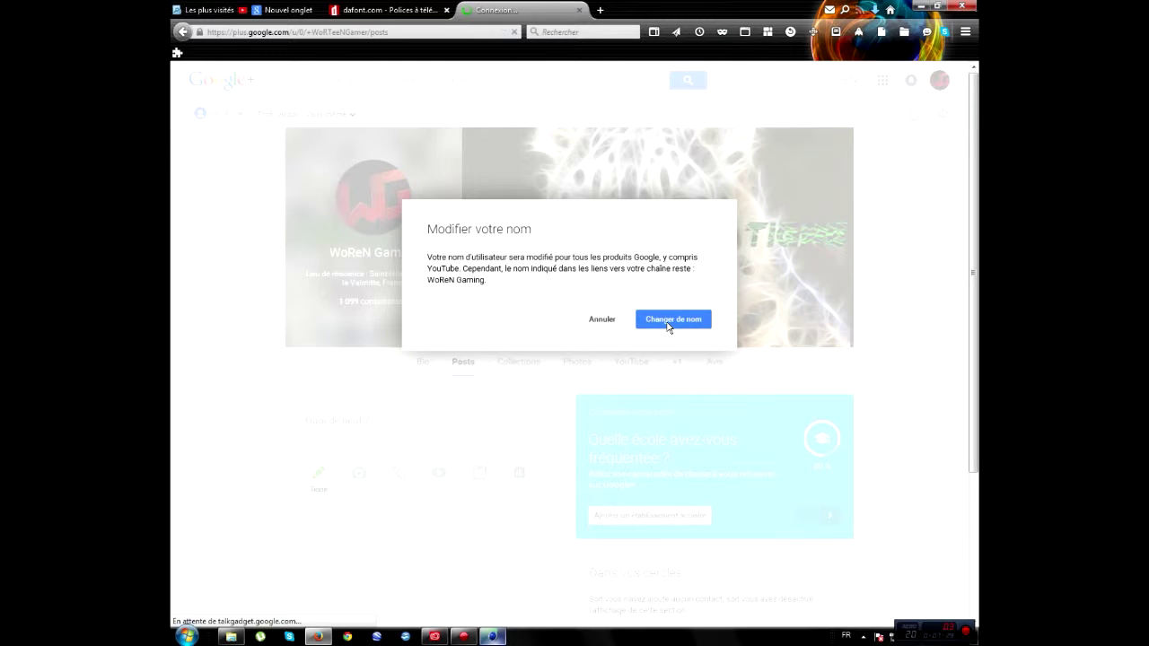
click(670, 321)
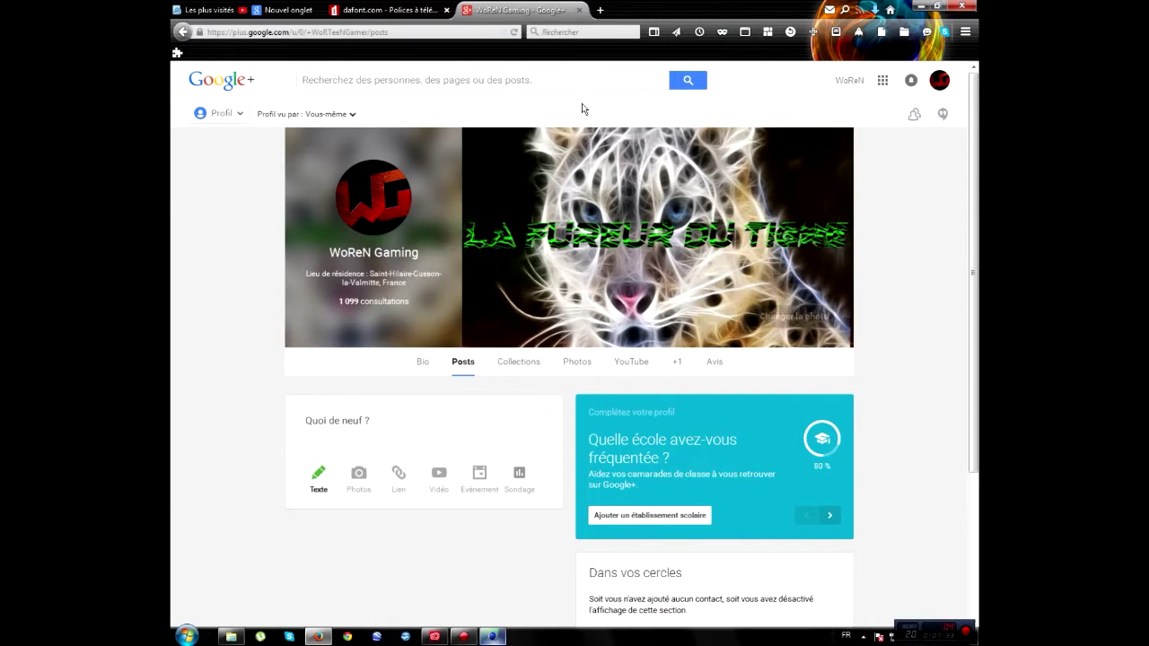
click(380, 254)
drag(464, 310, 315, 304)
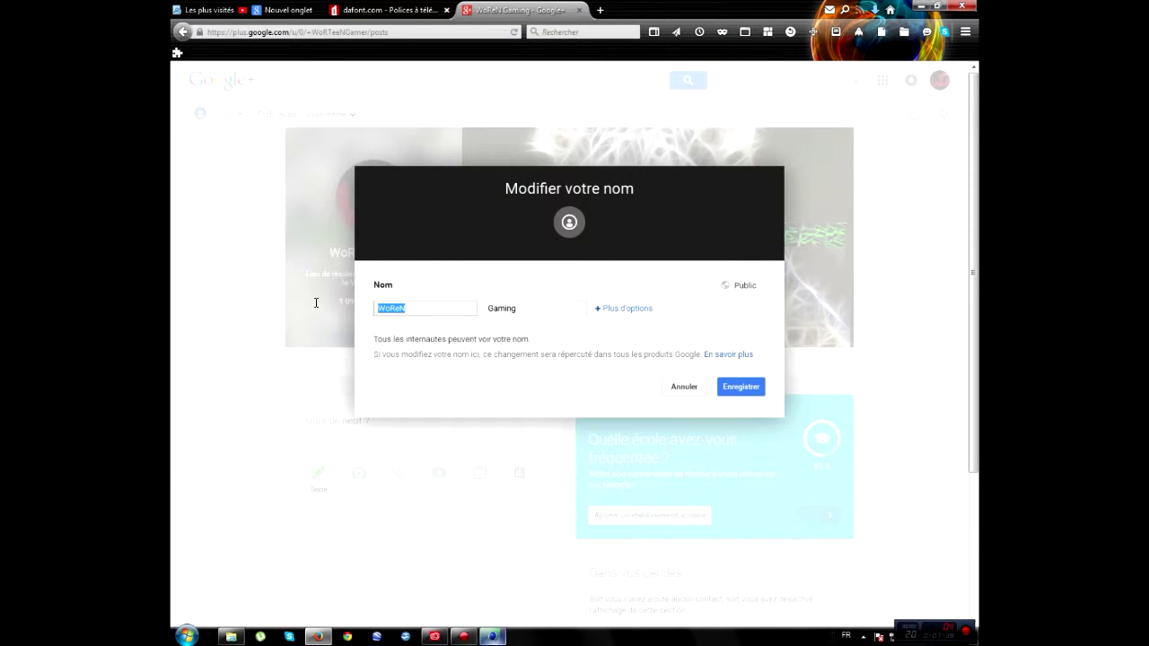
text(W)
click(751, 390)
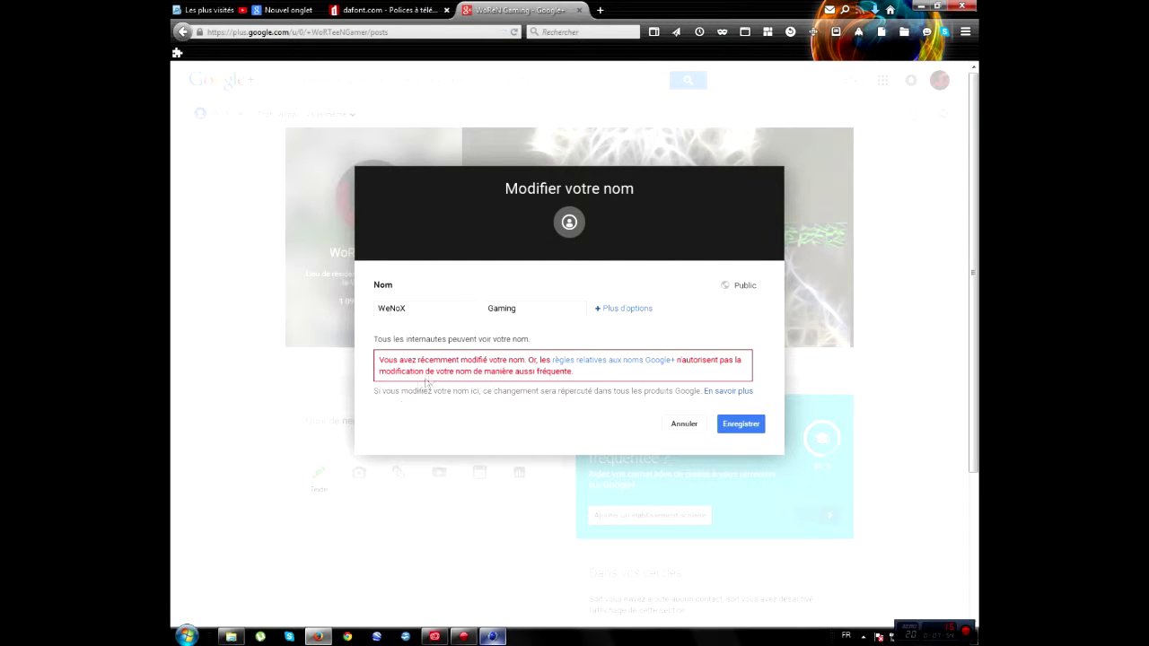
click(685, 425)
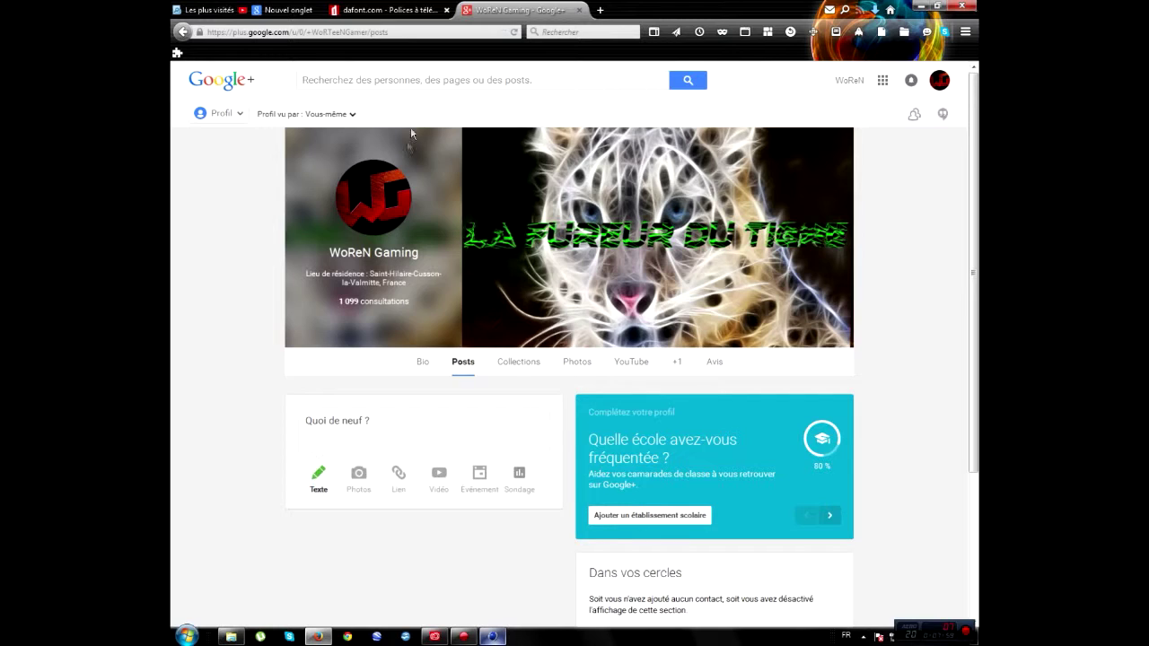
- Close the Google+ profile tab and return to Cinema 4D
click(380, 258)
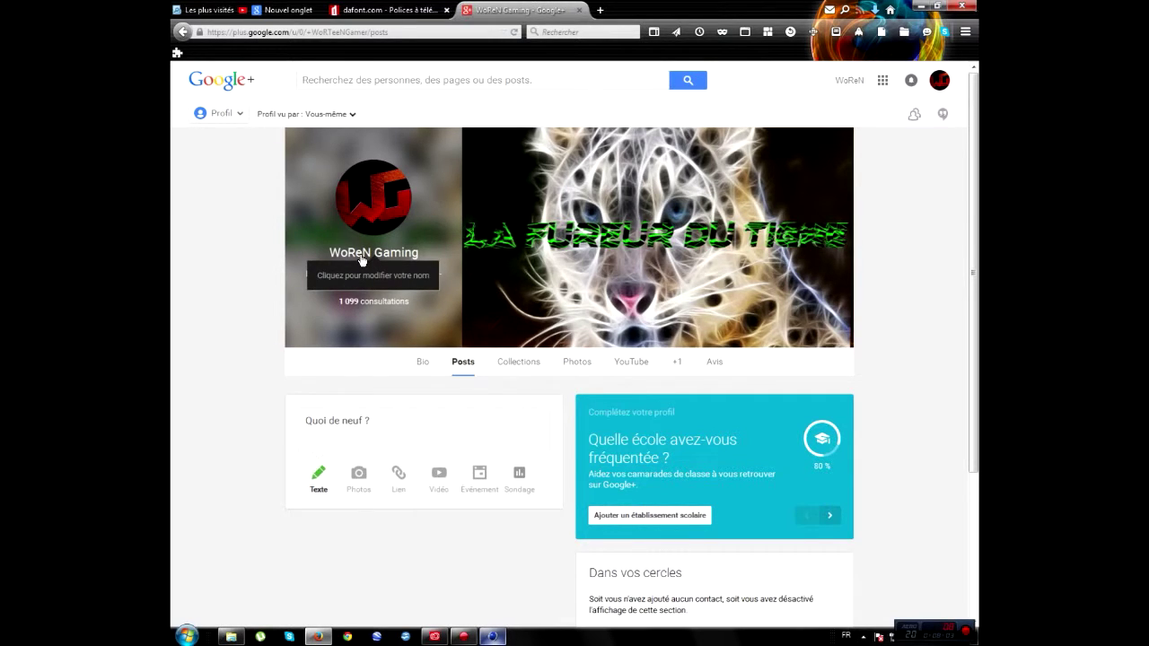
click(580, 11)
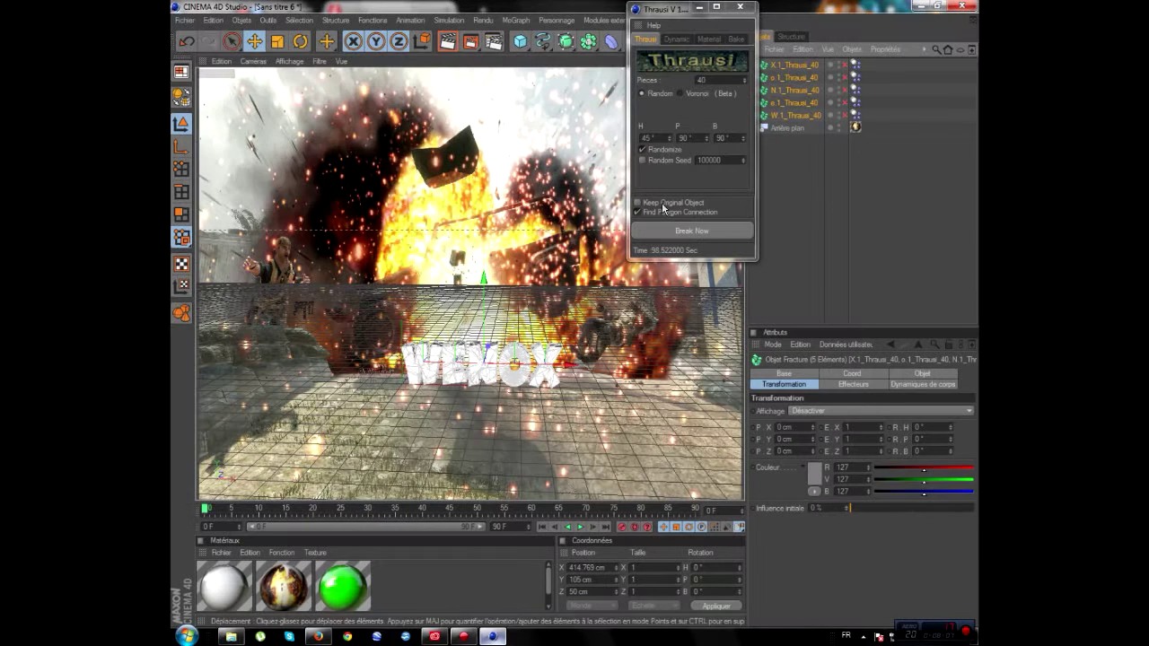
- Close Thrausi, add a MoGraph Fracture object and nest the five fractured letter objects under it
click(741, 9)
click(806, 200)
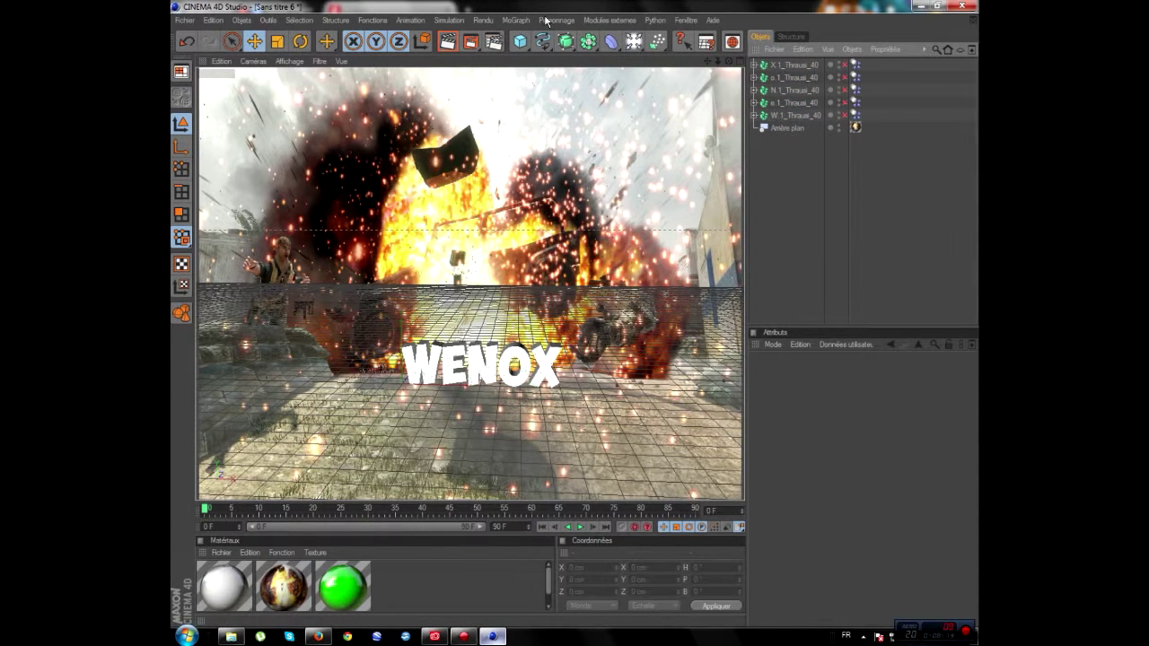
click(516, 20)
click(541, 139)
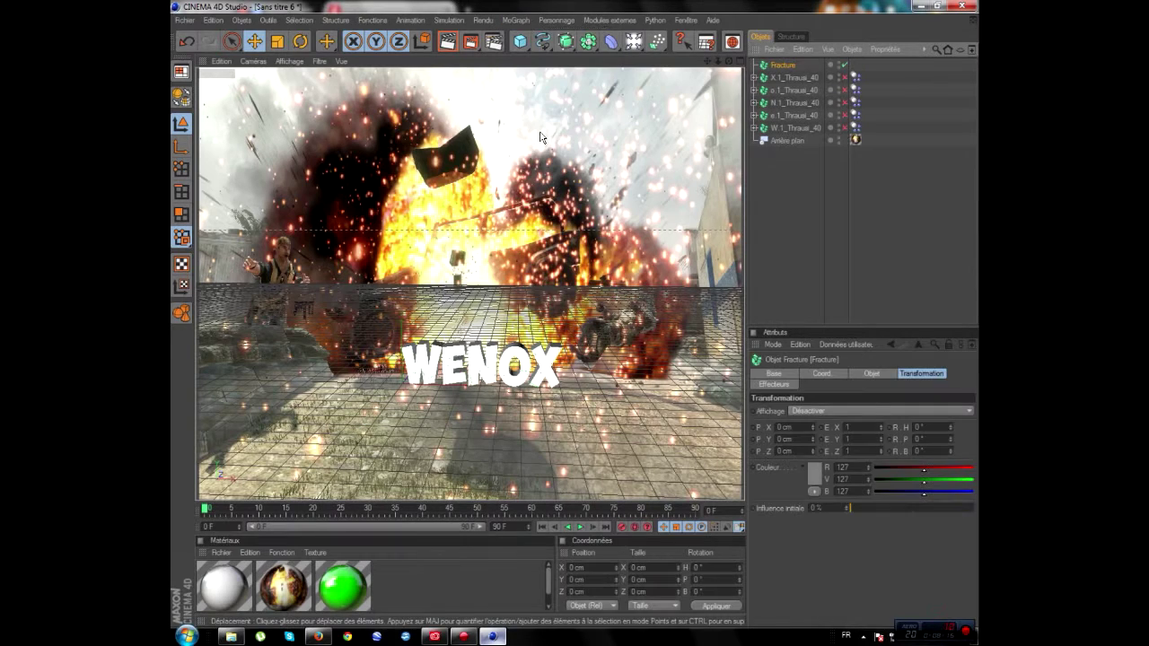
drag(878, 132, 788, 66)
click(820, 221)
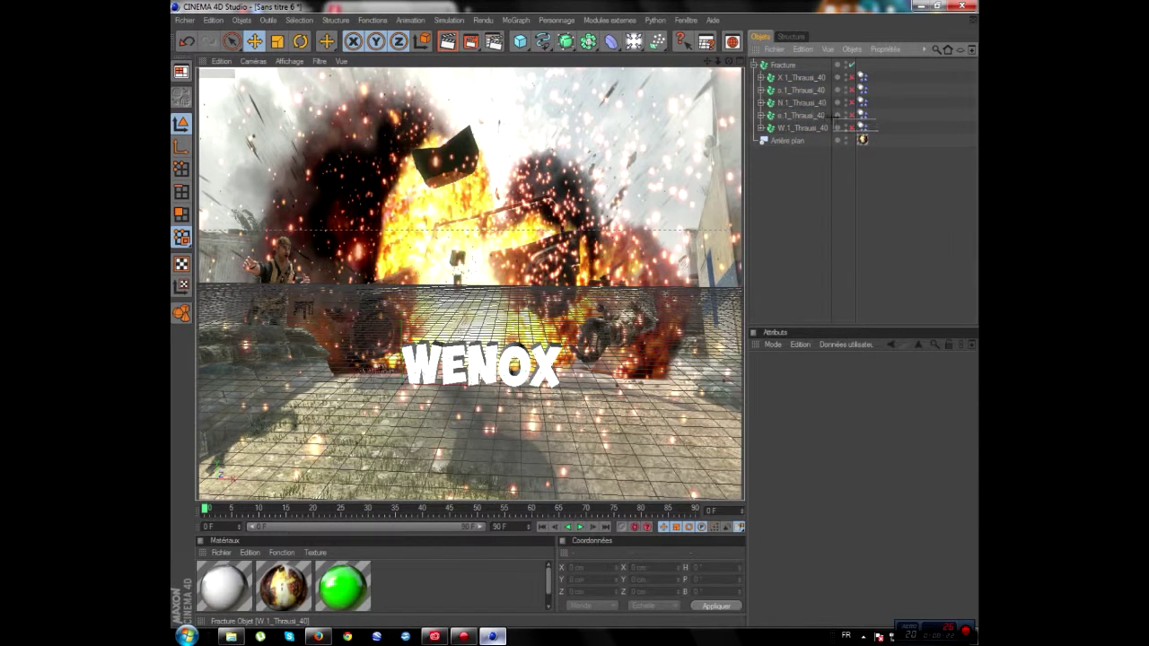
- Remove the five Thrausi parent objects so their pieces sit directly under Fracture, and collapse its hierarchy
drag(833, 115, 851, 56)
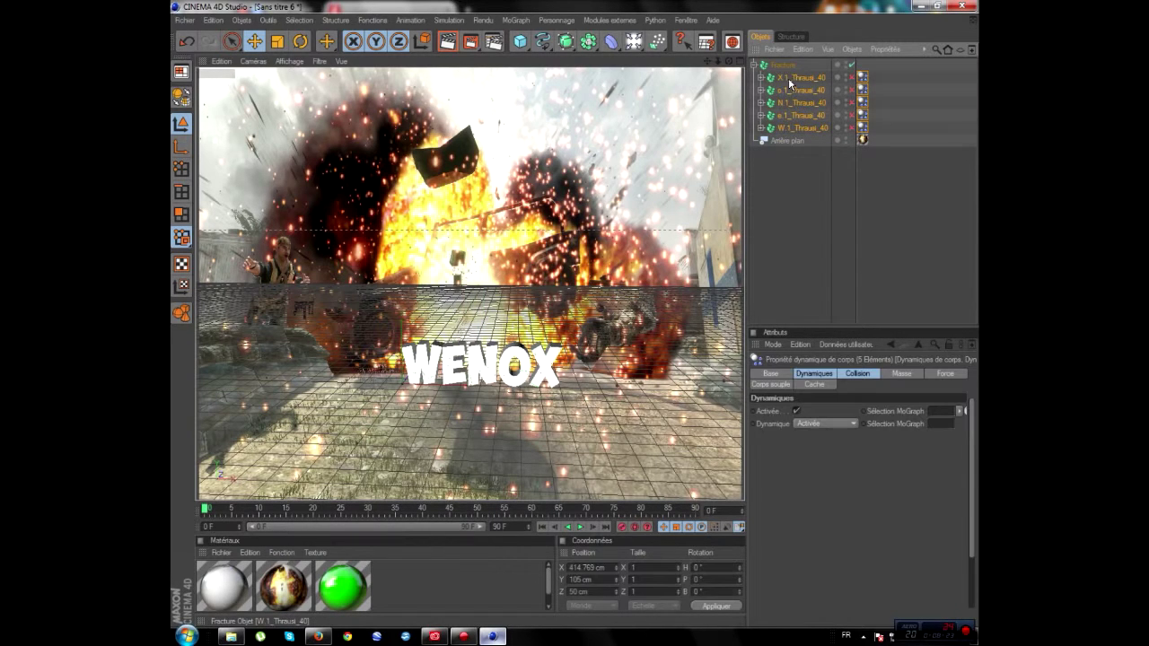
click(851, 50)
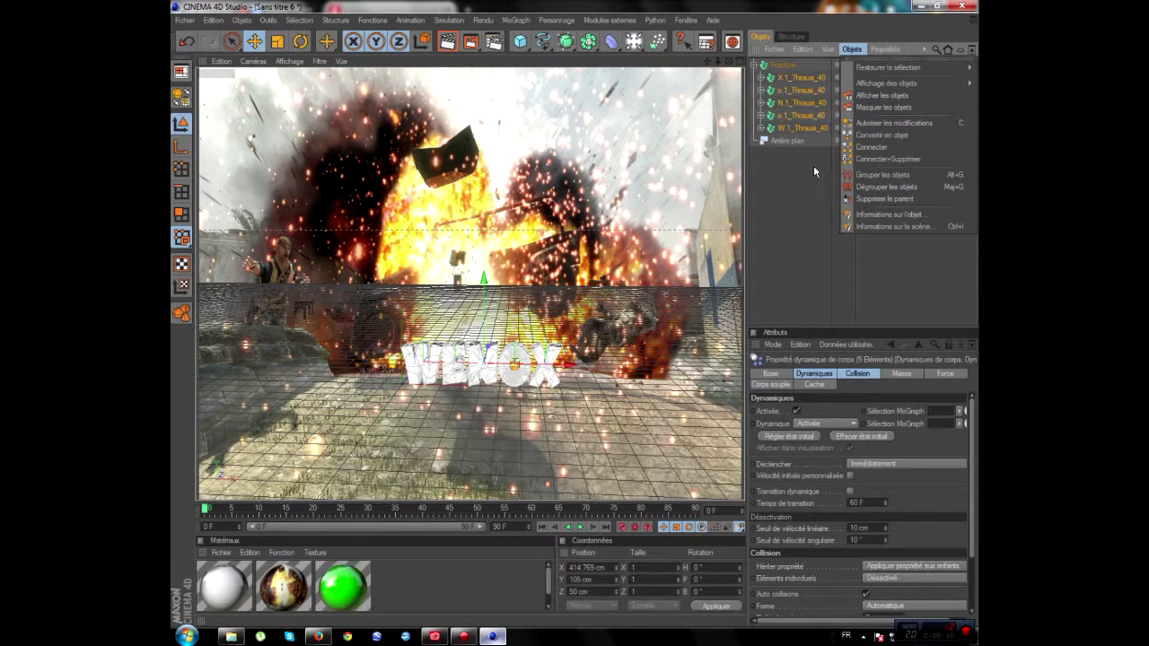
click(820, 105)
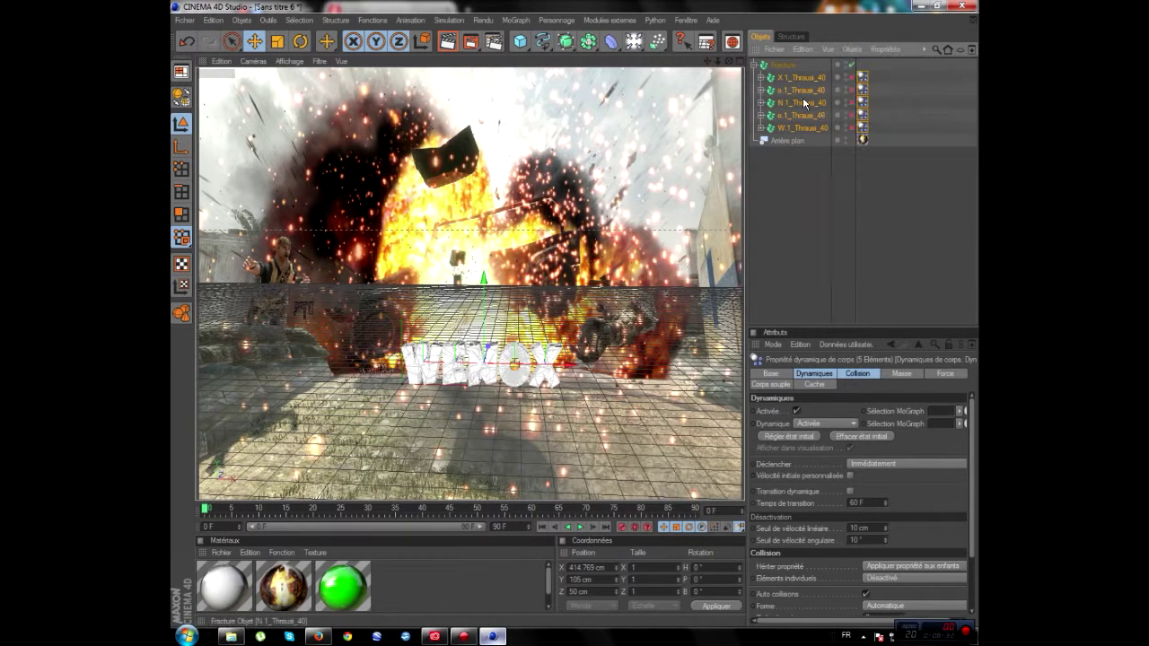
right_click(804, 99)
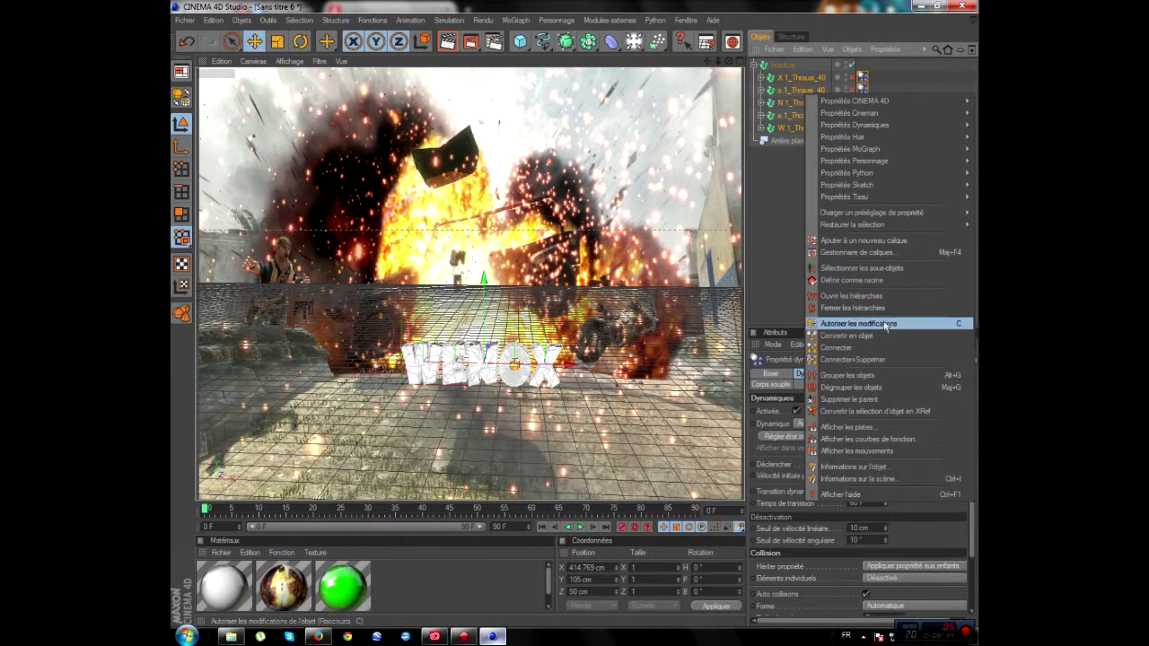
click(869, 400)
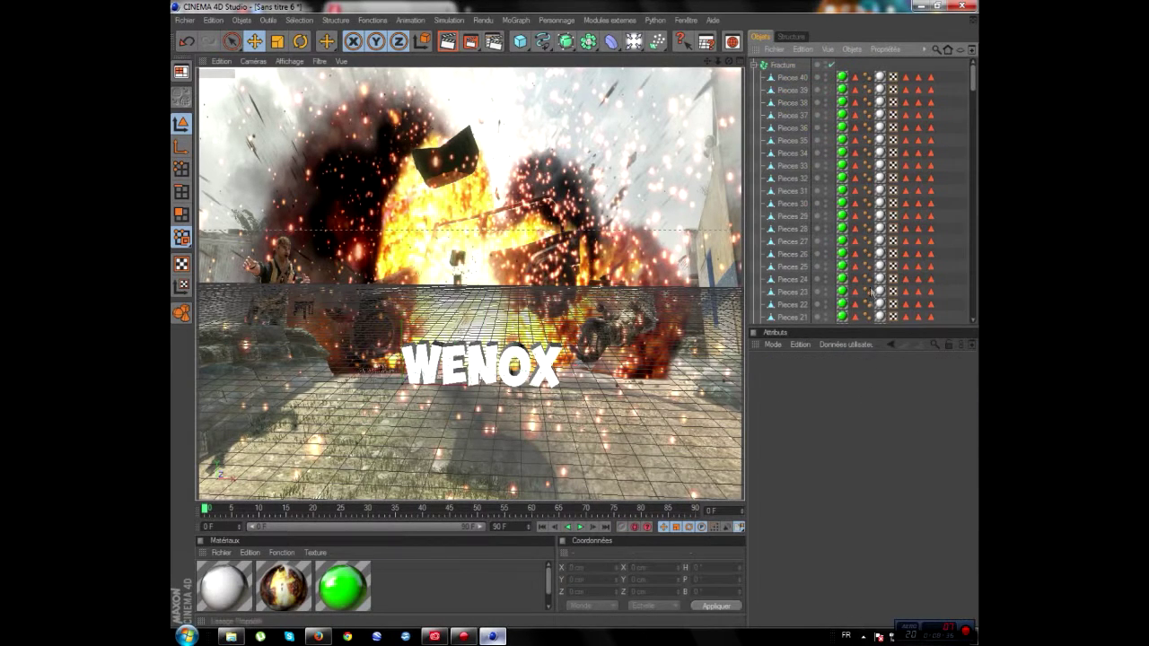
click(755, 65)
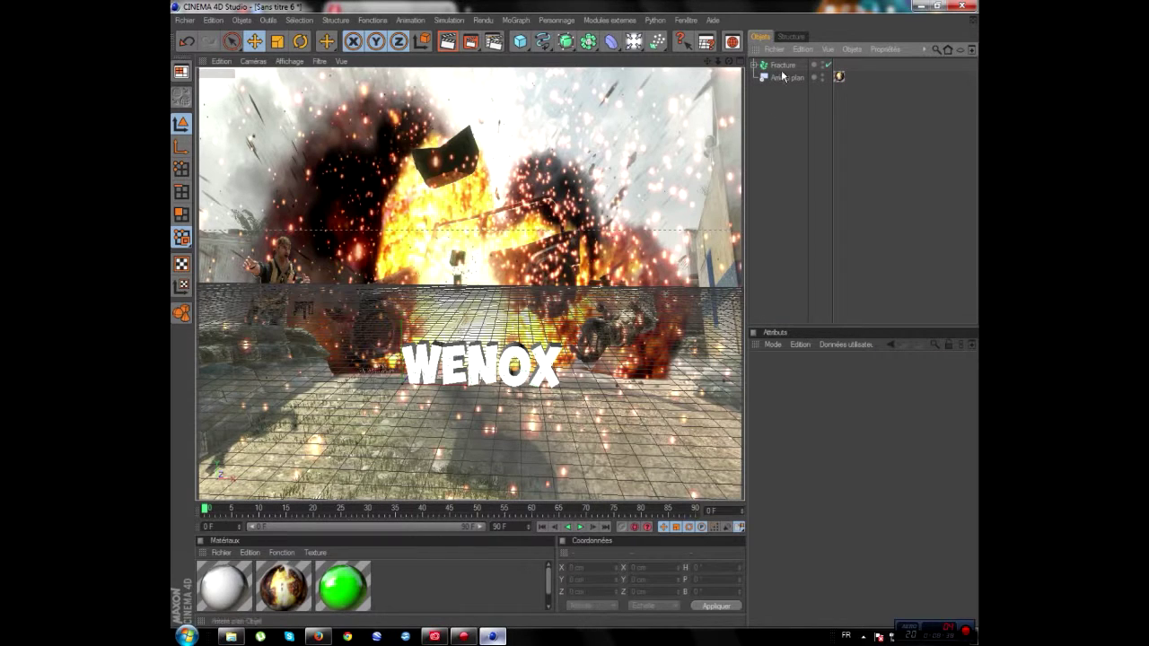
- Set the Fracture object's transformation scale to 1.7 in Y and 1.6 in Z
click(782, 67)
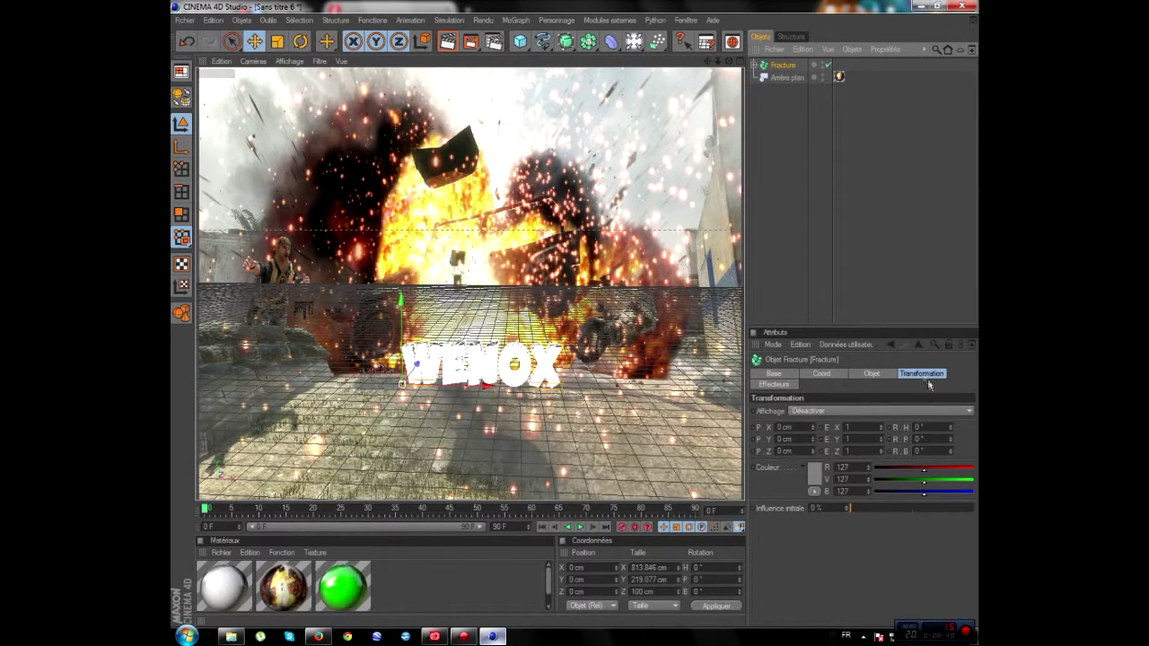
click(918, 425)
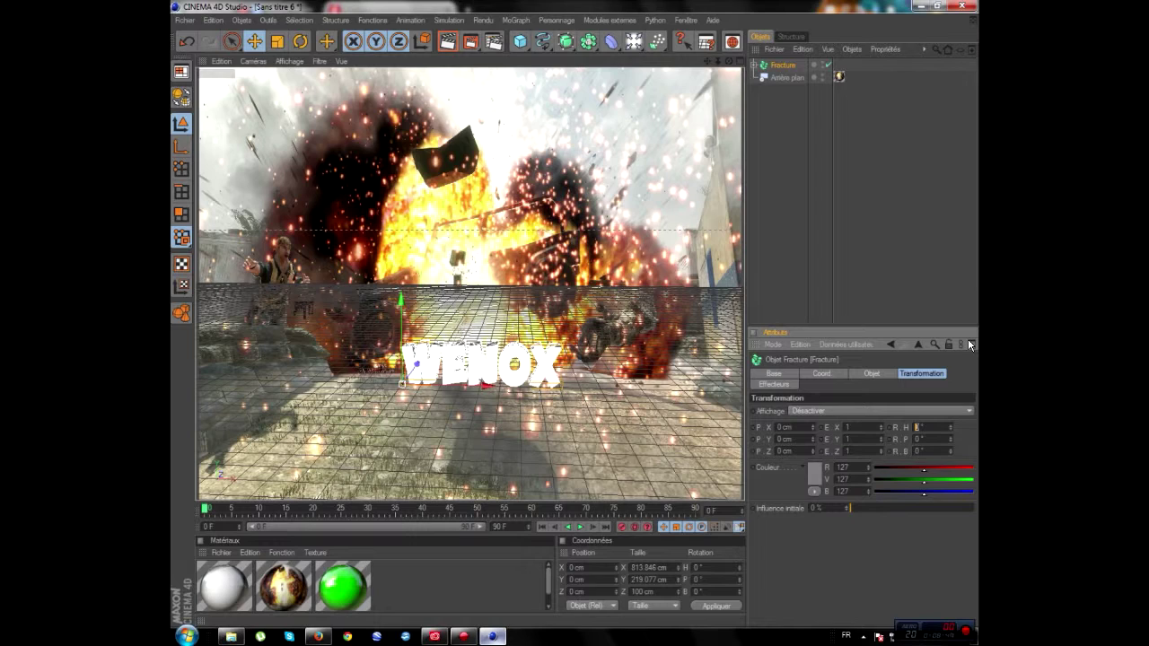
click(846, 439)
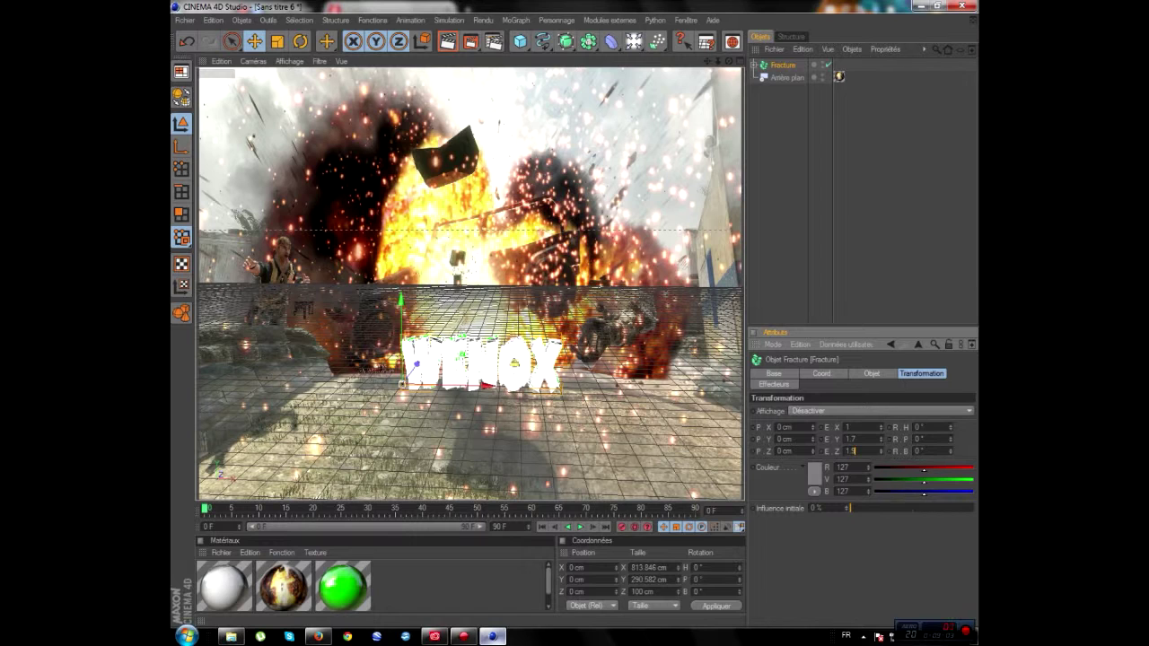
key(BackSpace)
key(Return)
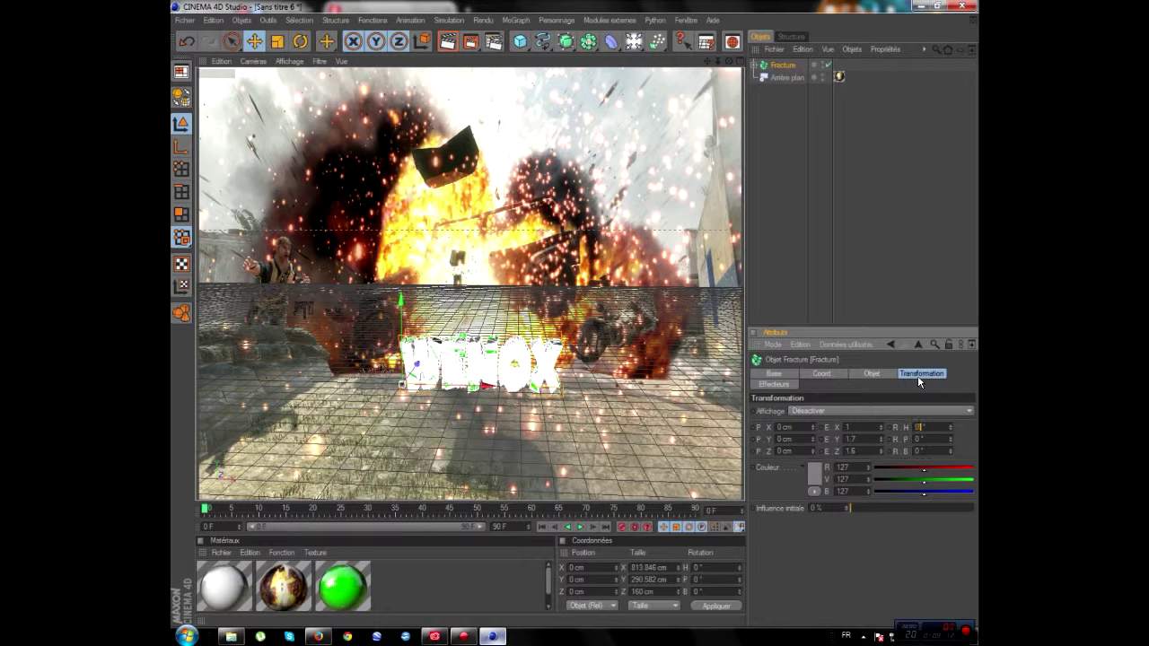
- Set the Fracture object's H rotation to 0.9° and its Y scale to 1.4, test-rendering the view in between
text(.9)
key(Return)
click(447, 45)
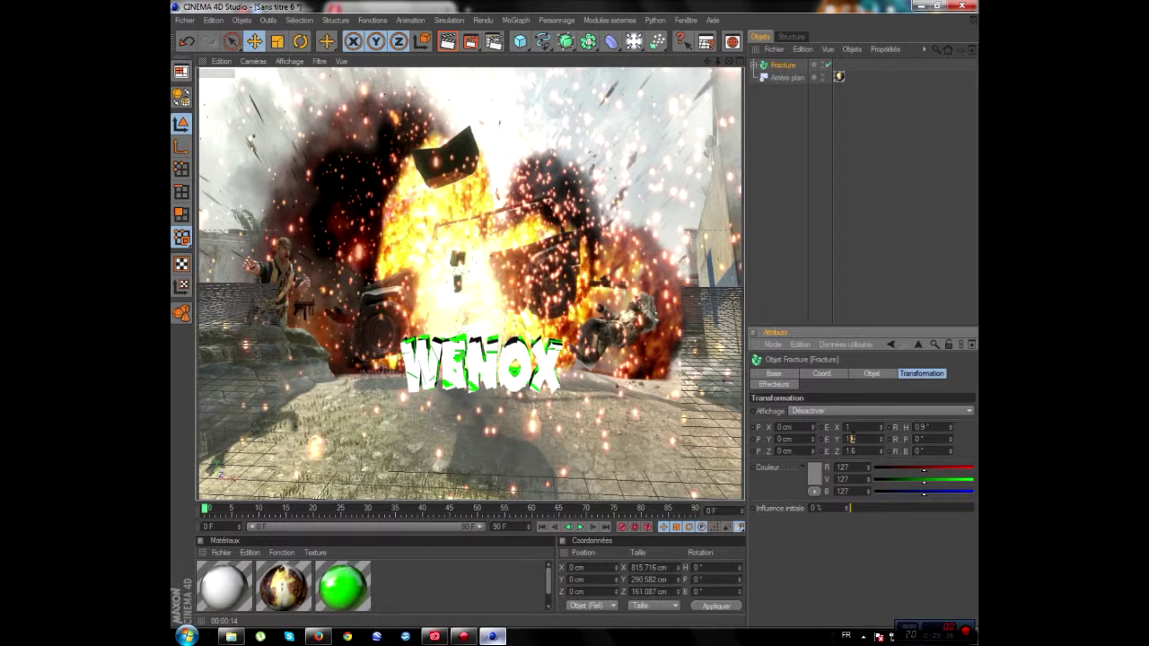
text(4)
key(Return)
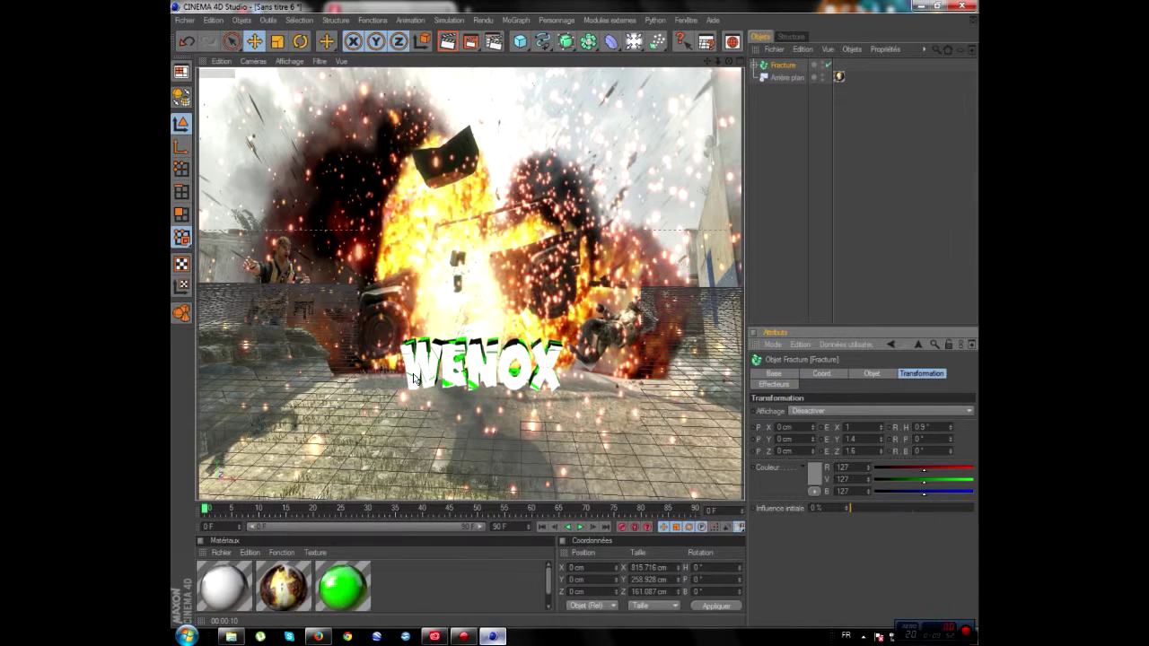
- Set the reflection colour of the white material Mat.2 to black and test-render the view
double_click(223, 588)
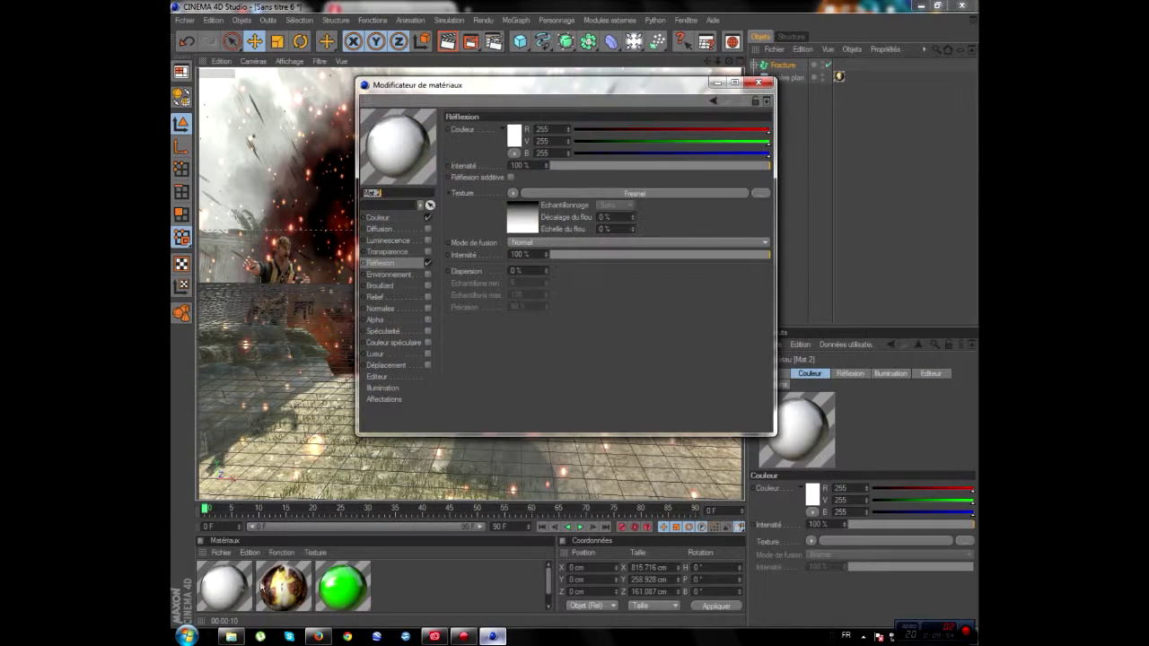
click(514, 136)
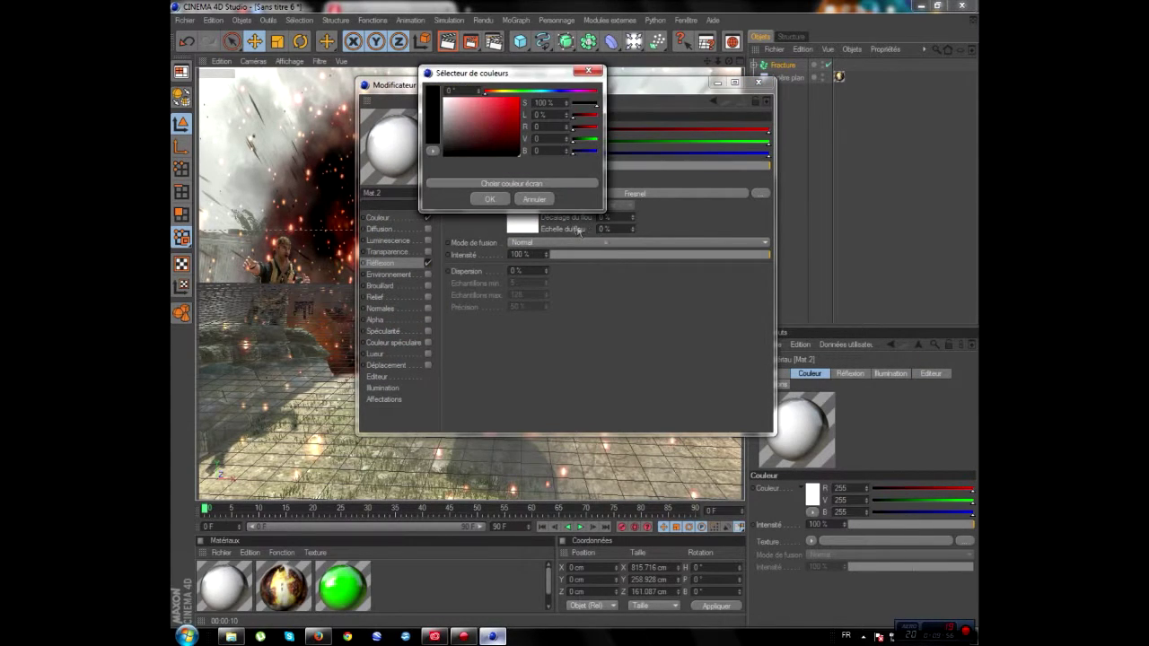
click(489, 198)
click(759, 83)
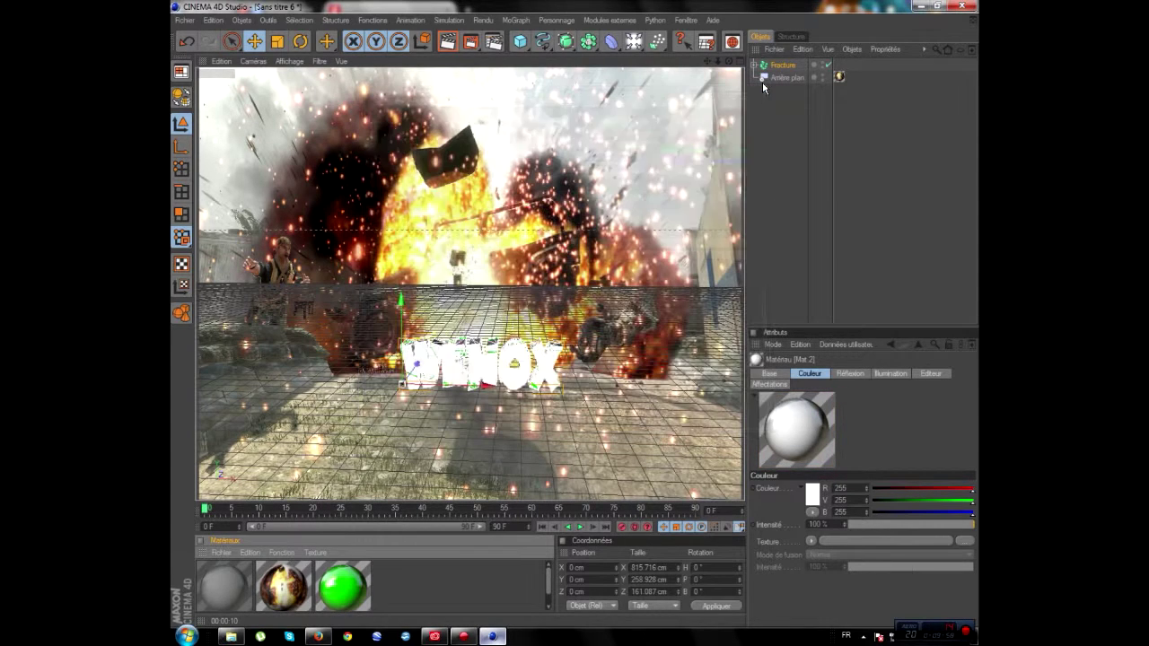
click(454, 44)
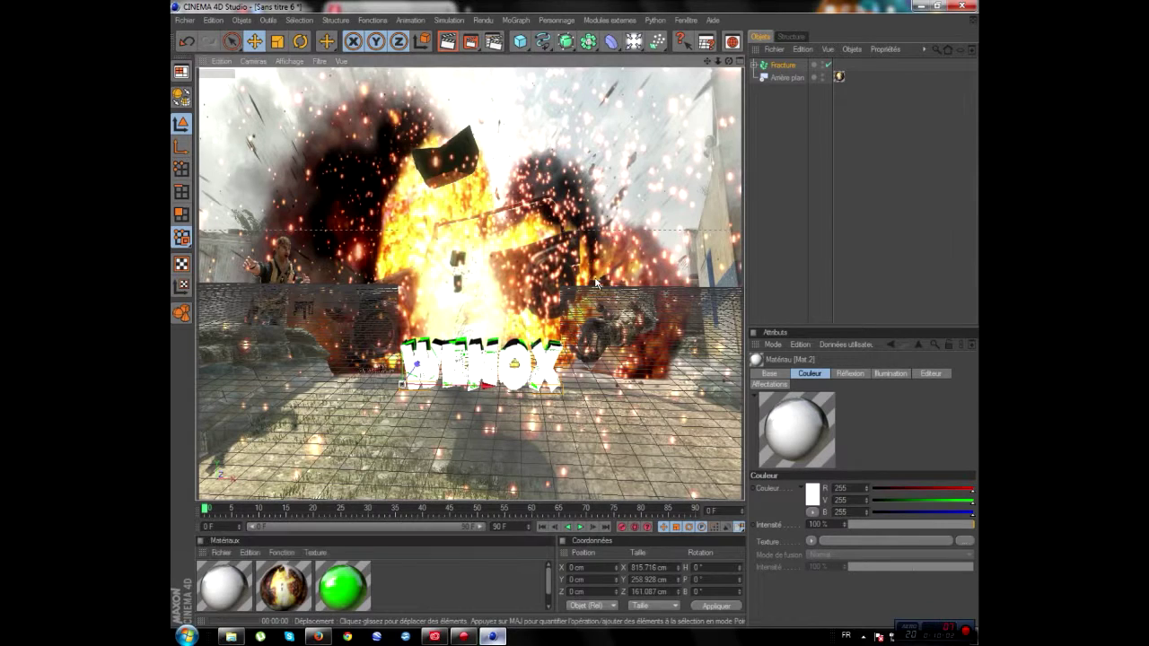
- Try black as the base colour of Mat.2 and test-render the view
click(811, 494)
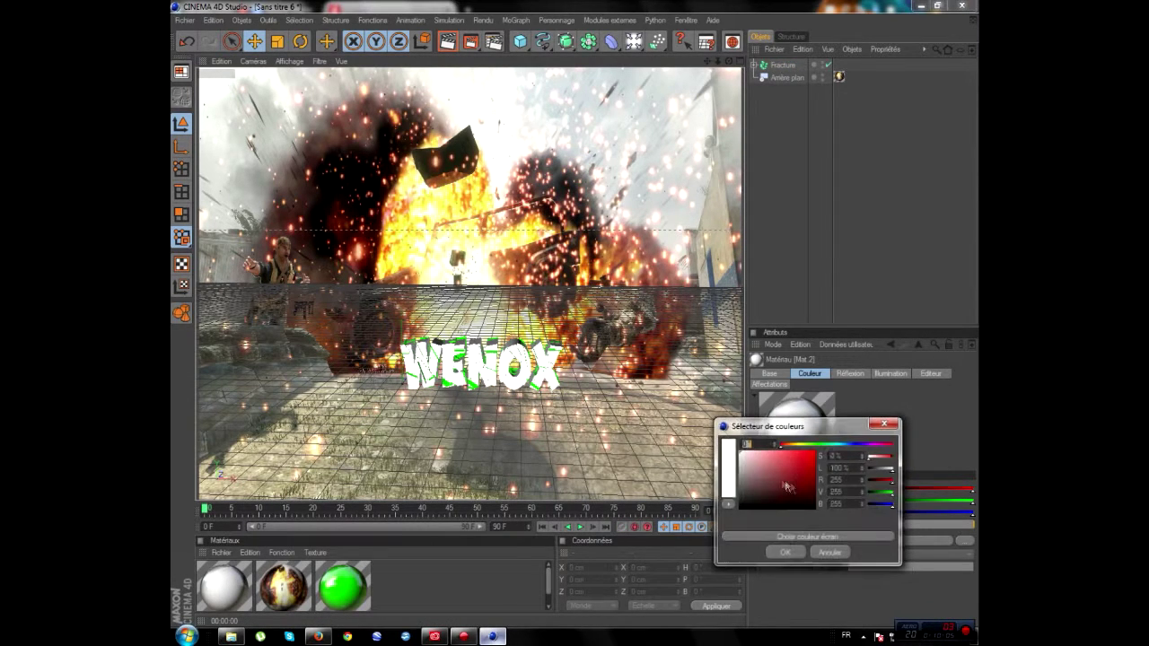
click(790, 553)
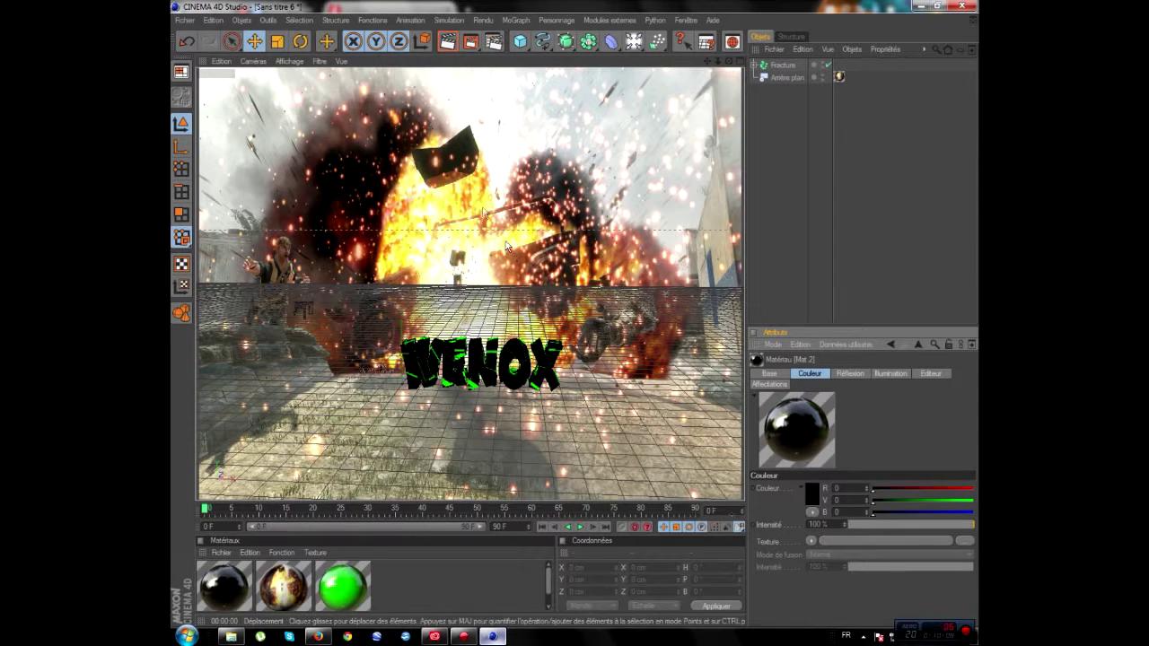
click(447, 42)
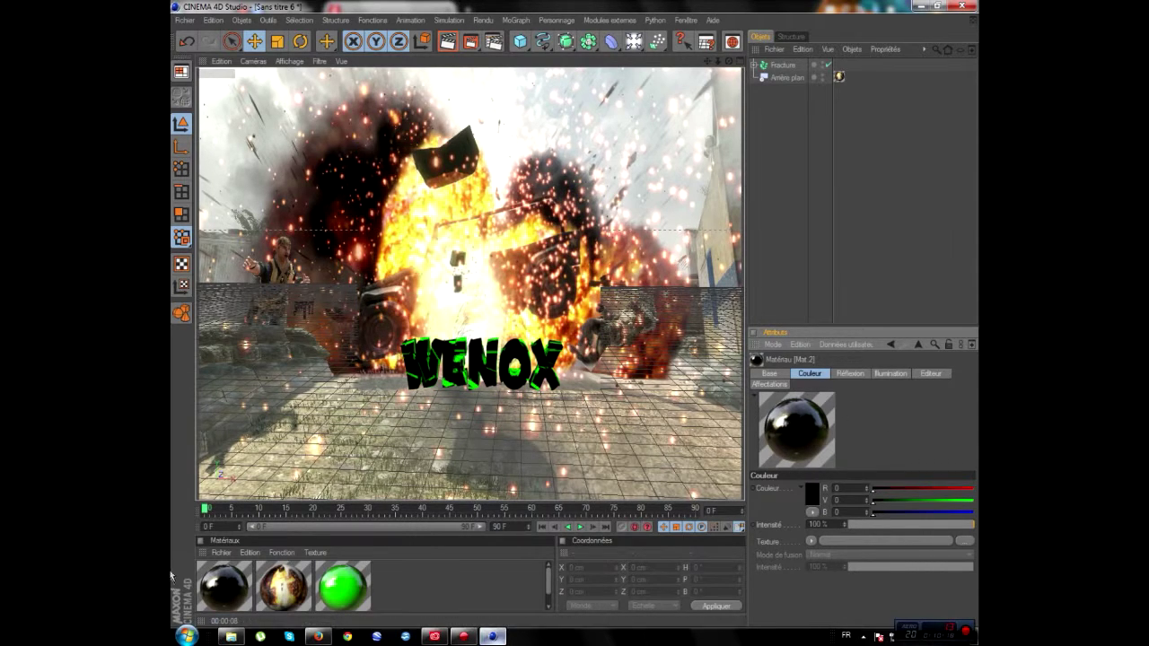
- Check the reflection settings of Mat.2, dismiss the antivirus notice and set the material's base colour back to white
double_click(225, 588)
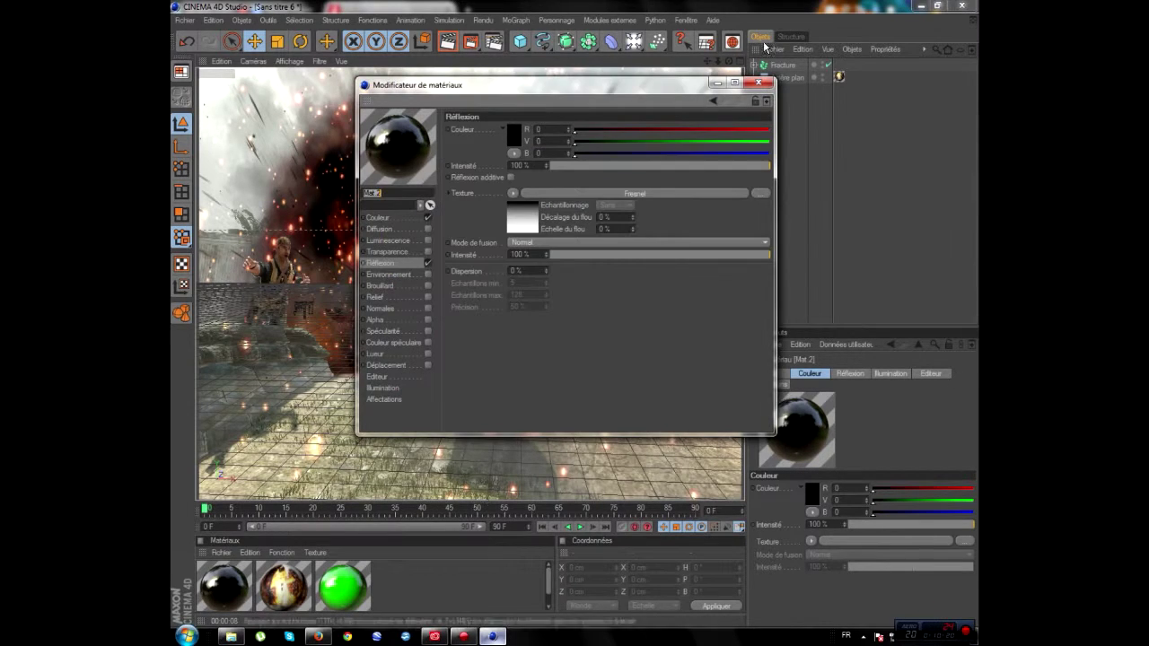
click(758, 82)
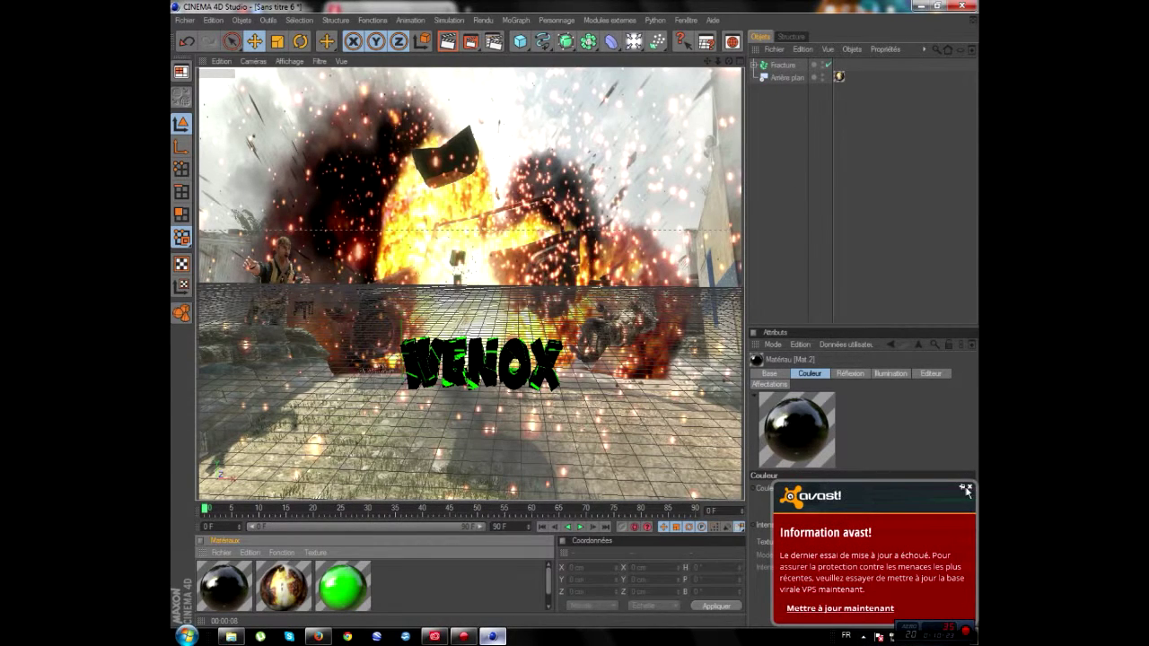
click(967, 490)
click(817, 499)
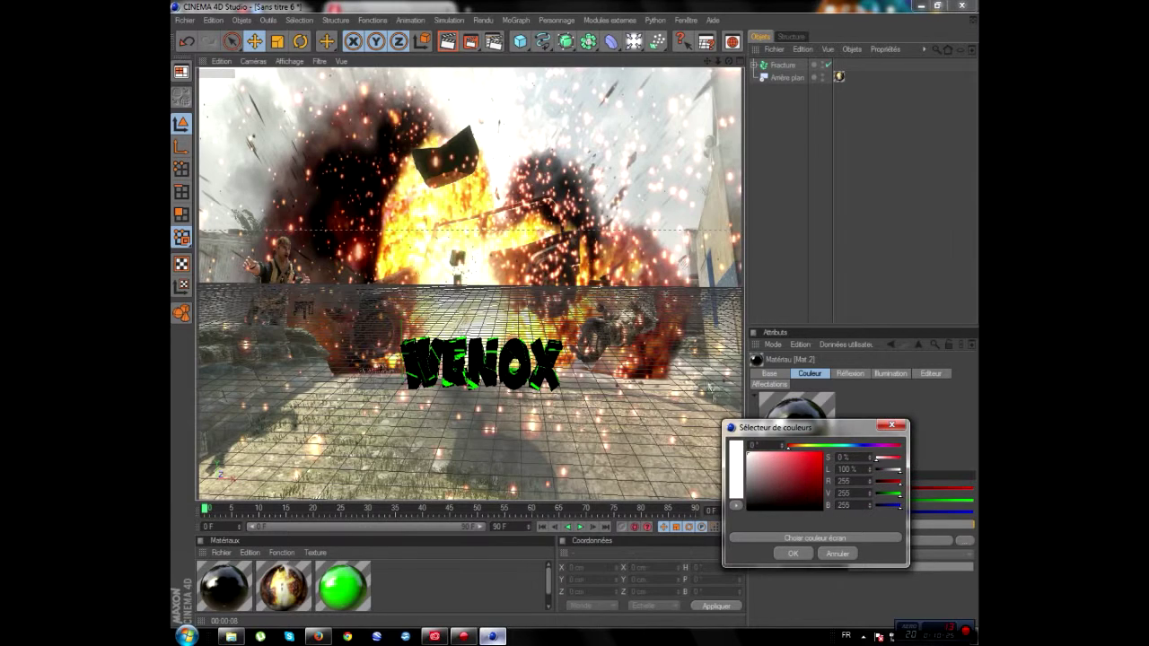
click(793, 553)
- Change the base colour of the green material Mat.1 to magenta (255, 0, 221) and render the view
click(356, 593)
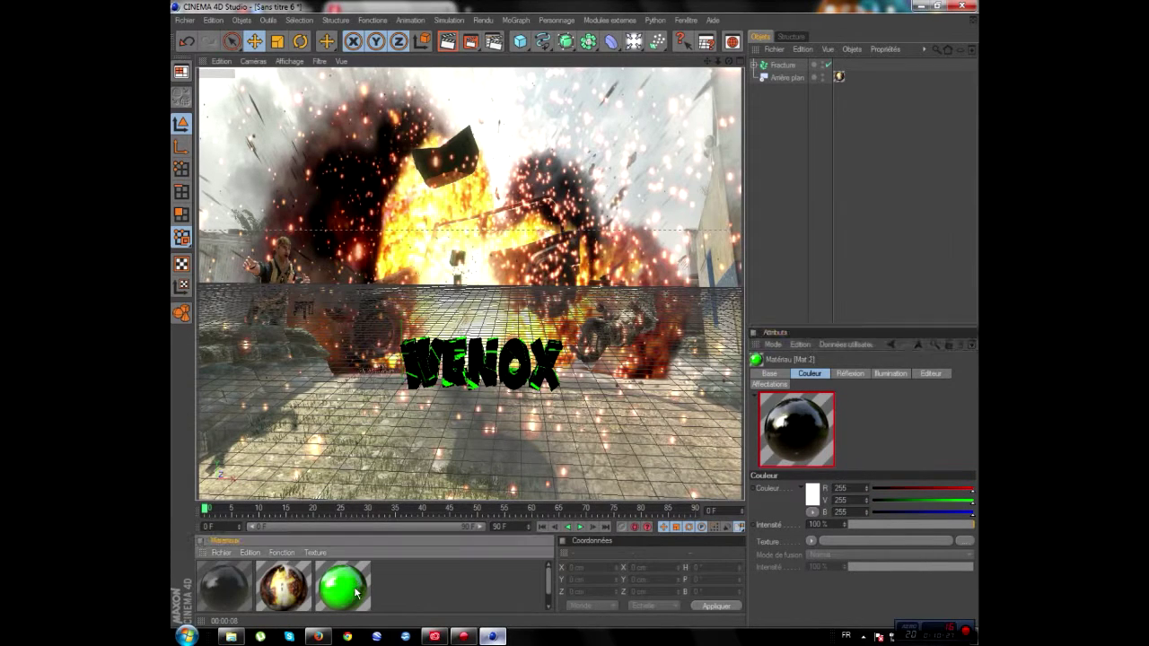
click(812, 494)
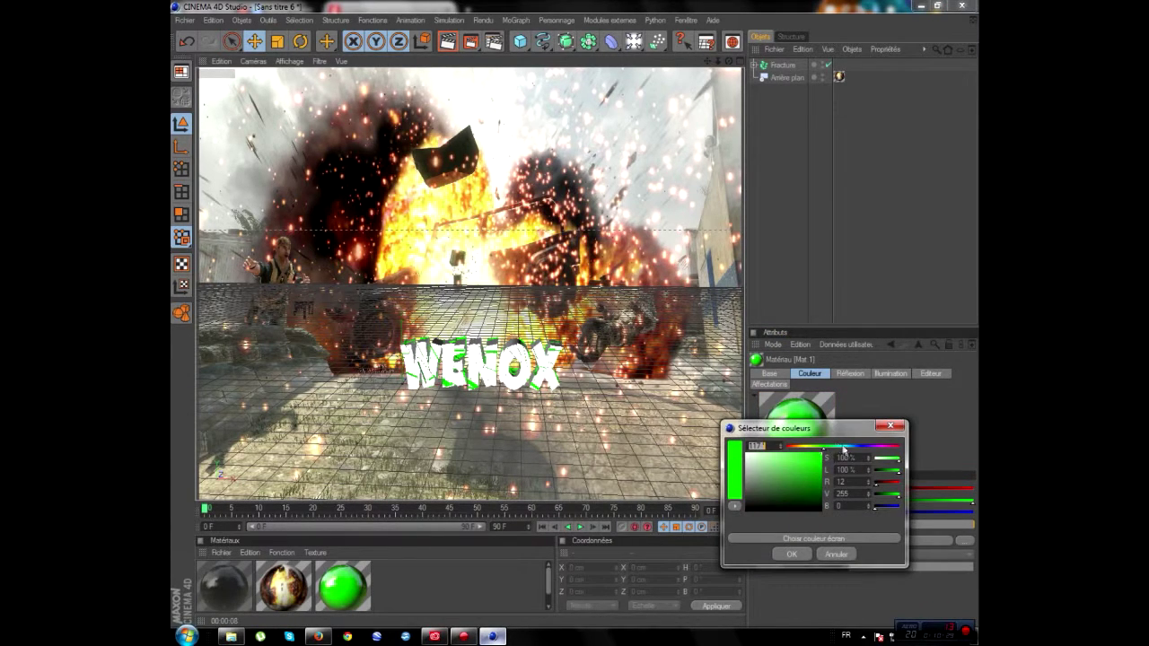
click(894, 447)
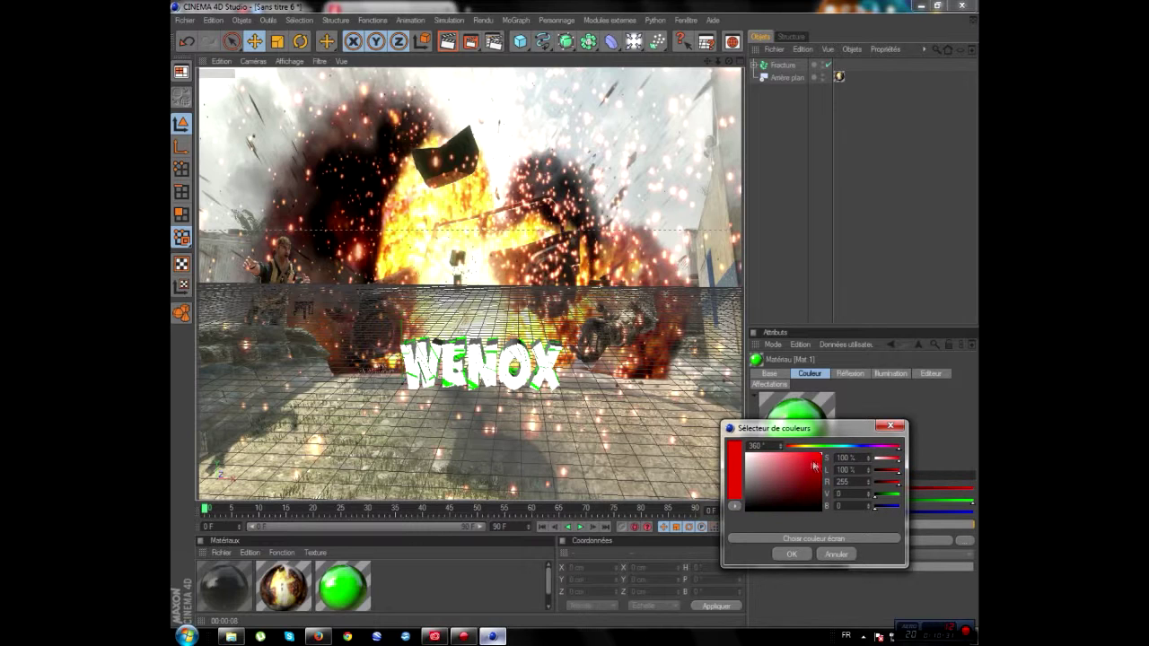
click(881, 447)
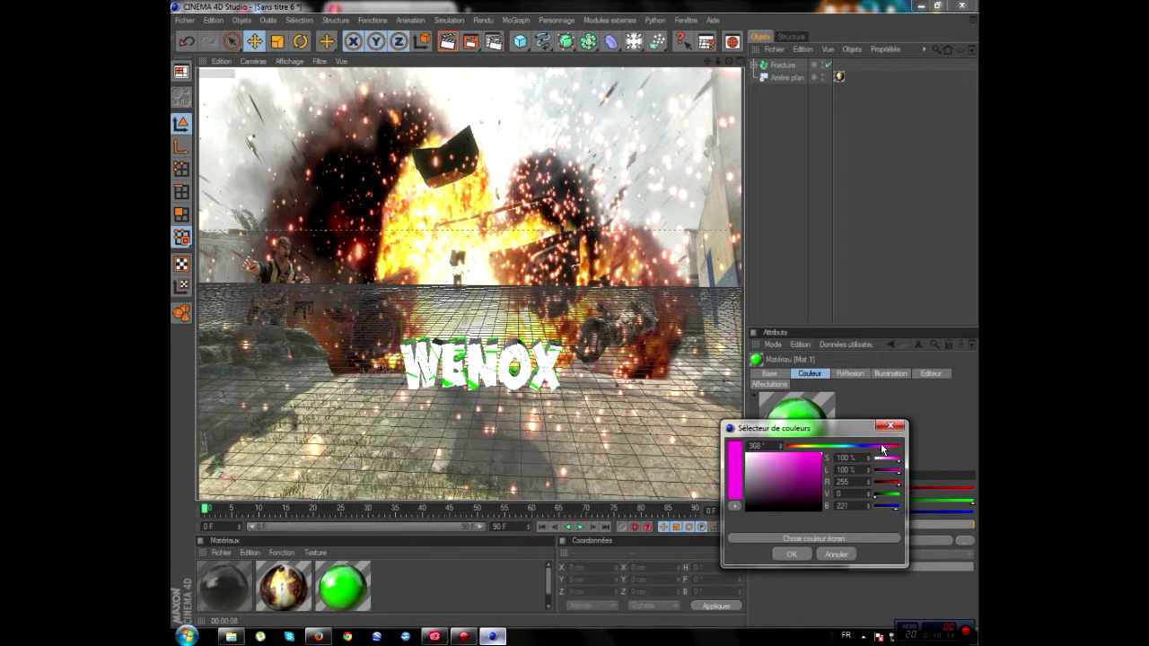
click(796, 556)
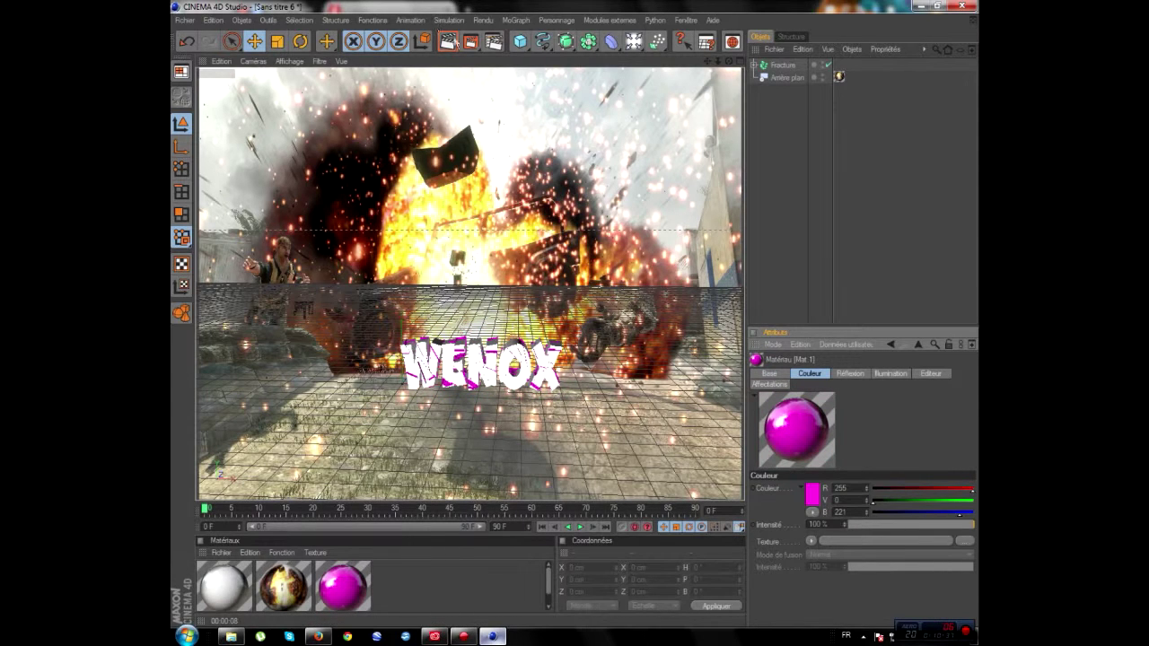
click(448, 41)
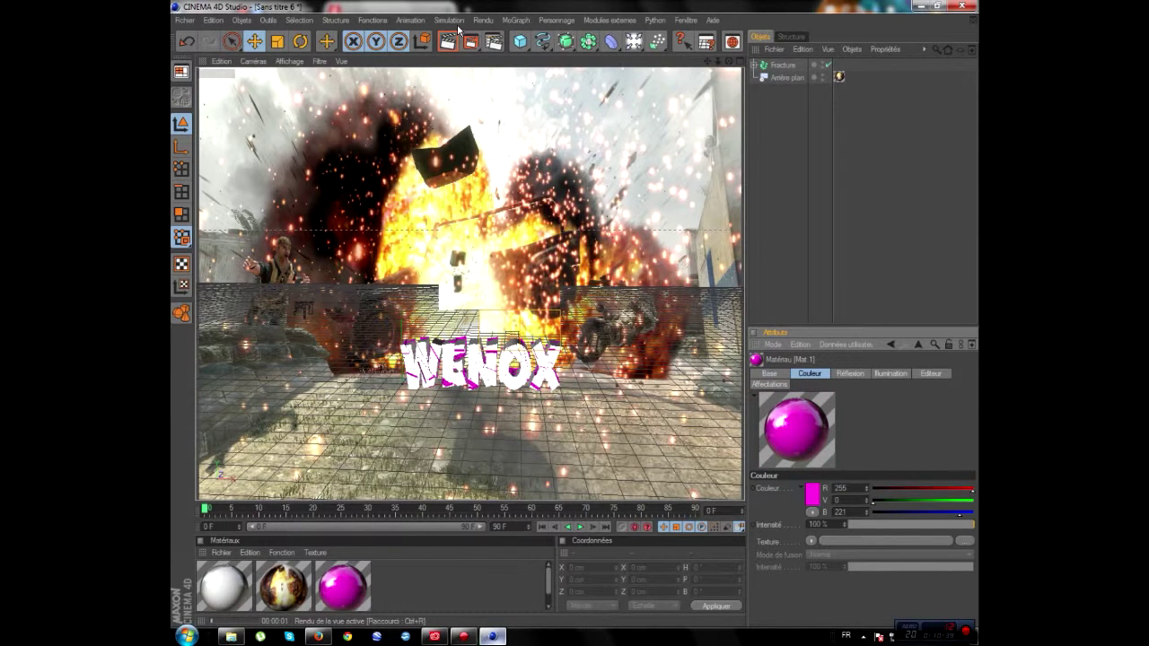